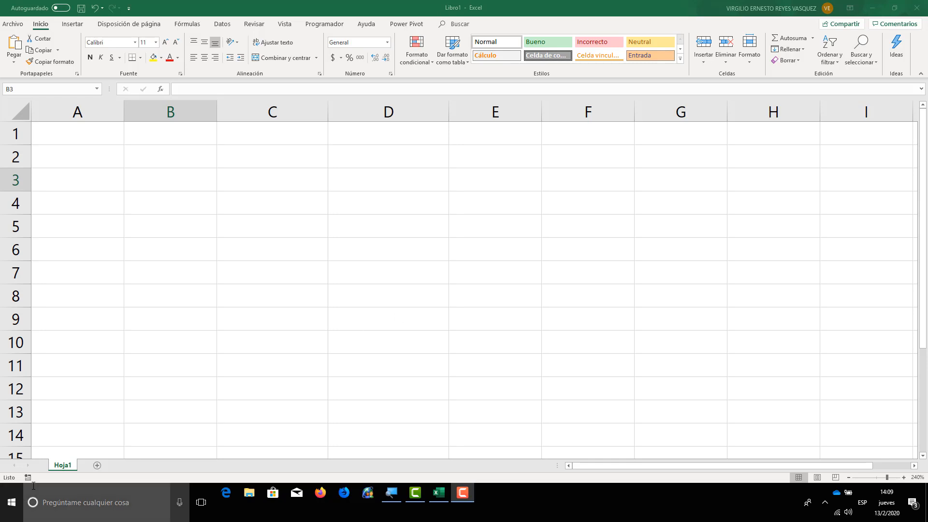
- Rename the worksheet Hoja1 as Cliente
{"action": "left_click", "coordinate": [66, 467]}
{"action": "double_click", "coordinate": [67, 466]}
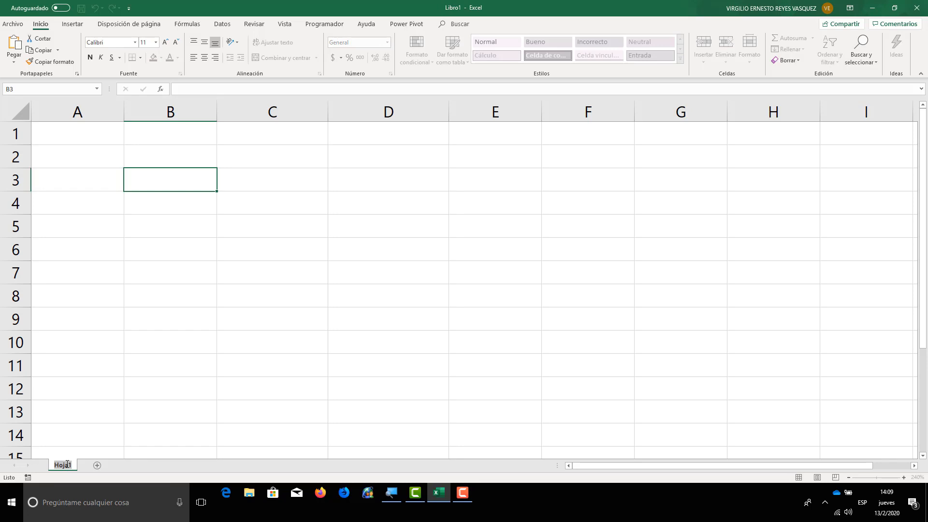
{"action": "type", "text": "Cliente"}
{"action": "key", "text": "Return"}
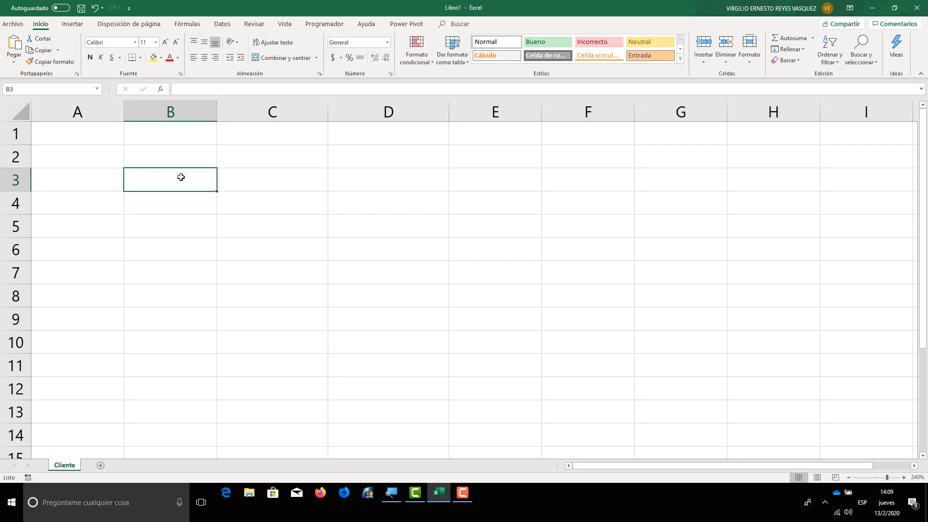
- Enter the headers ID_Cliente, Nombre_Cliente and Dirección in B3:D3 and widen column C to fit its header
{"action": "type", "text": "ID"}
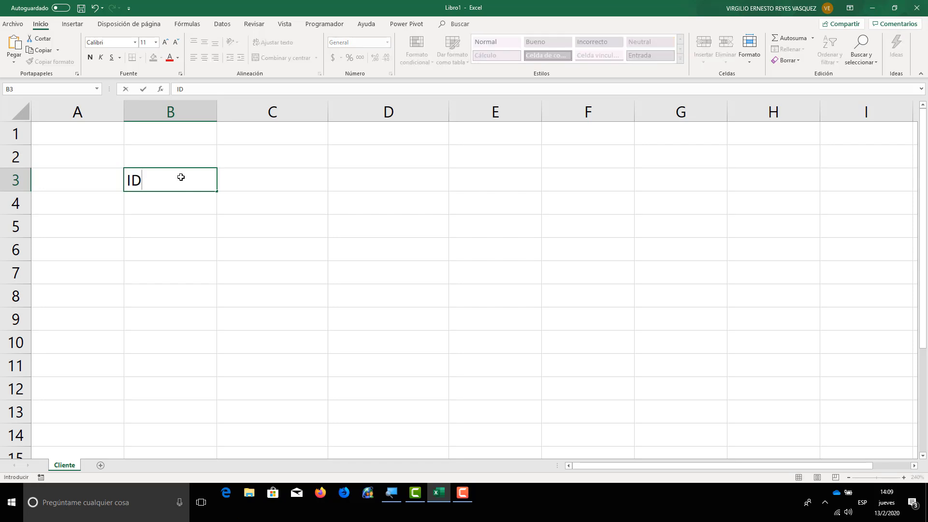
{"action": "type", "text": "_Cliente"}
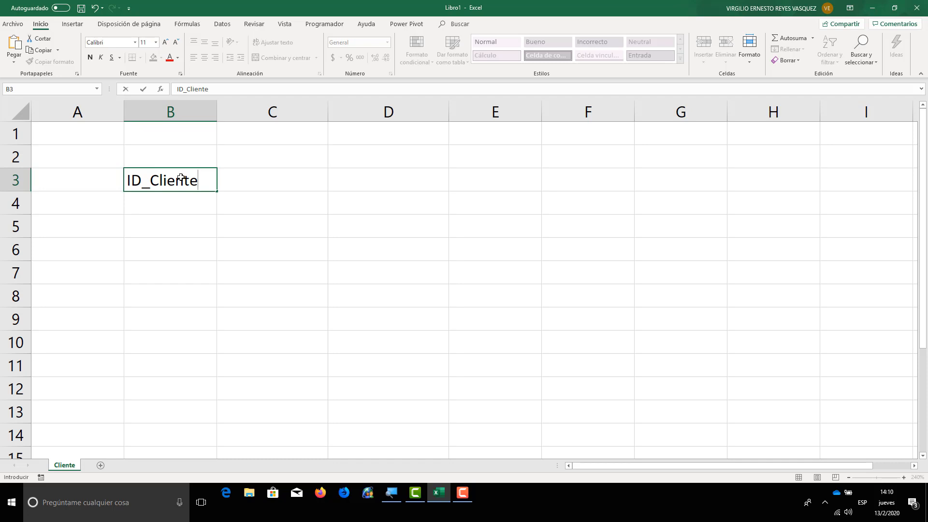
{"action": "key", "text": "Tab"}
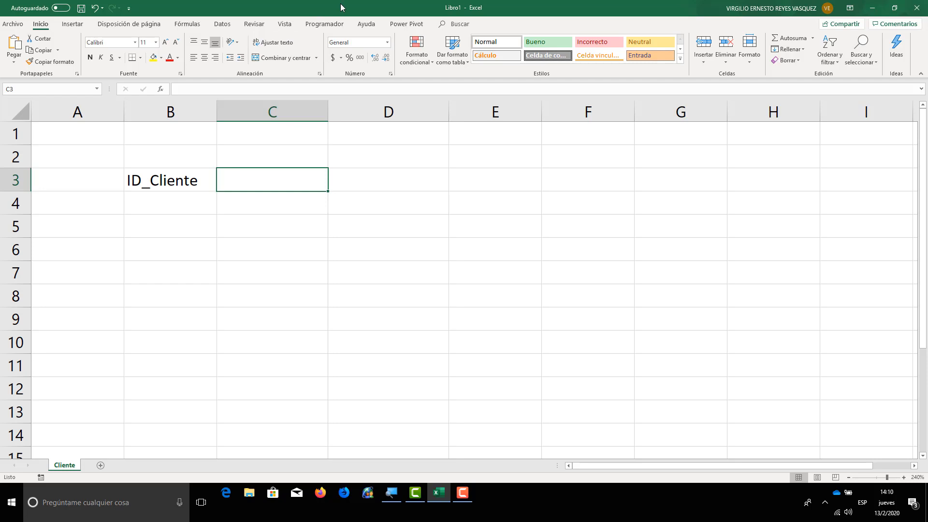
{"action": "type", "text": "Nombre_"}
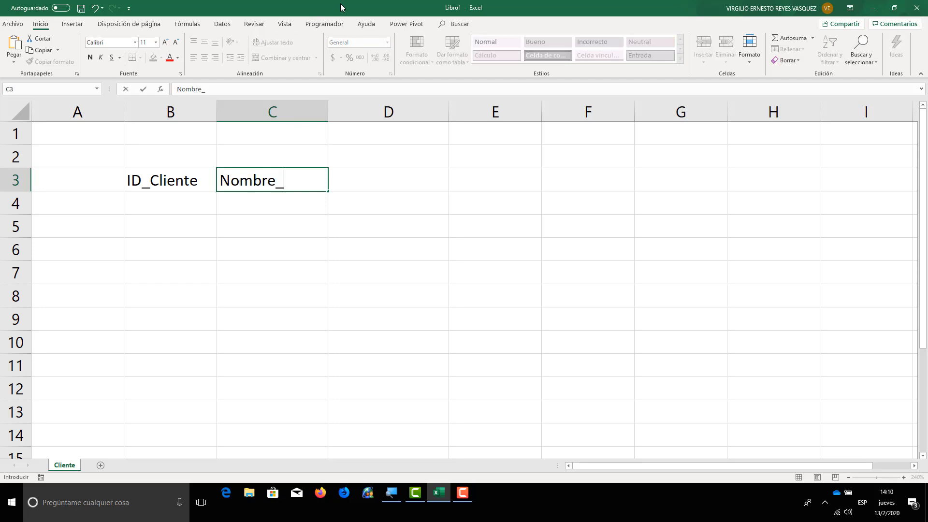
{"action": "type", "text": "Cliente"}
{"action": "key", "text": "ctrl+Return"}
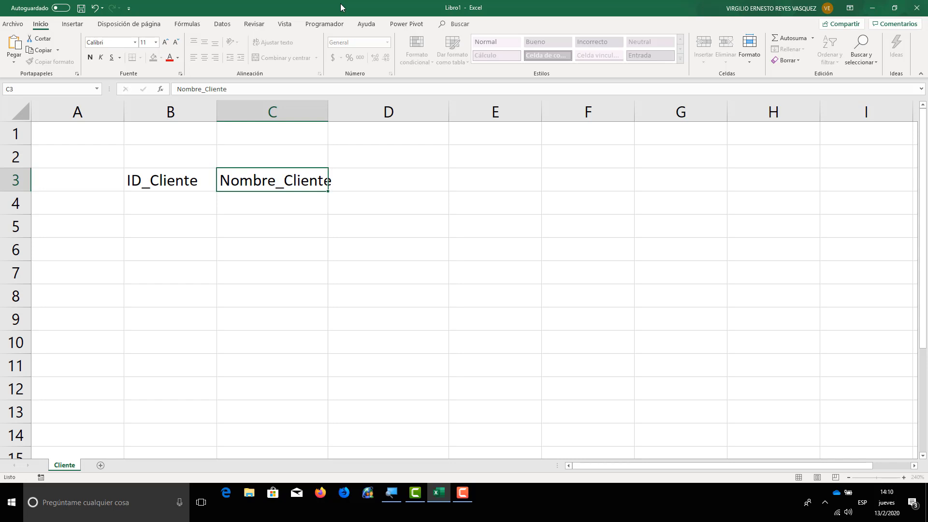
{"action": "key", "text": "Tab"}
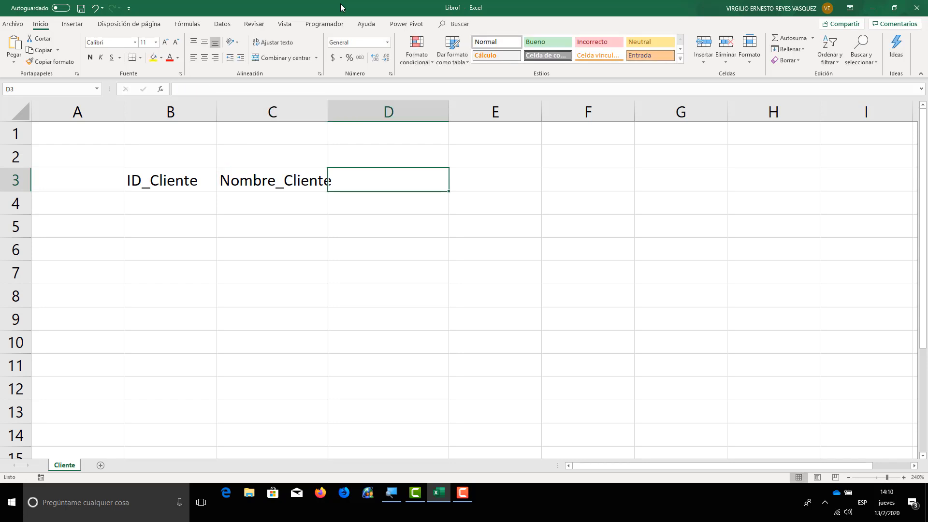
{"action": "type", "text": "Direcció"}
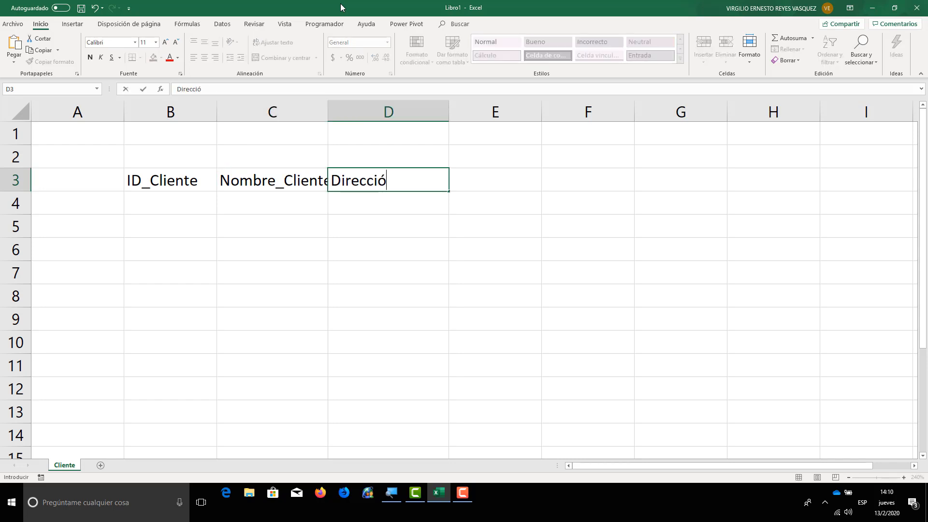
{"action": "type", "text": "n"}
{"action": "key", "text": "Tab"}
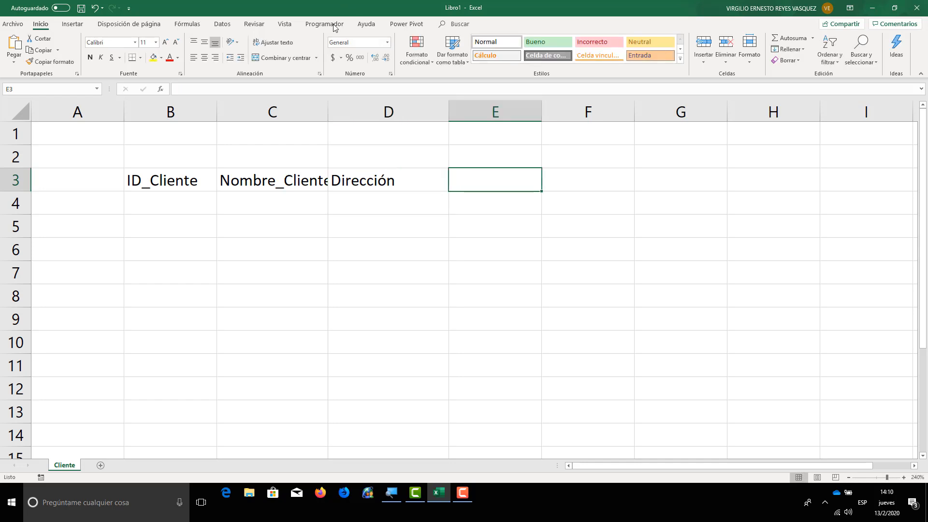
{"action": "left_click_drag", "start_coordinate": [328, 109], "coordinate": [344, 106]}
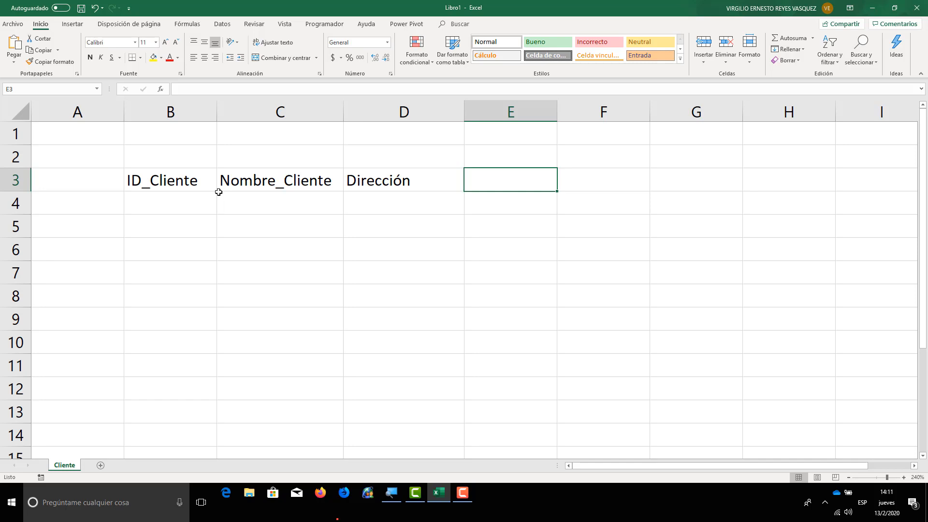
- Center the contents of the range B3:D8 horizontally
{"action": "left_click", "coordinate": [195, 183]}
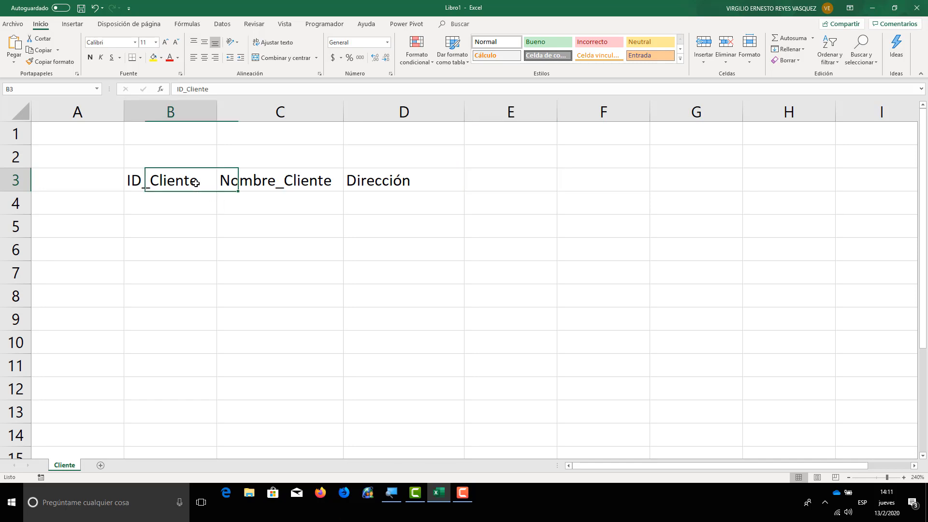
{"action": "left_click_drag", "start_coordinate": [196, 183], "coordinate": [381, 294]}
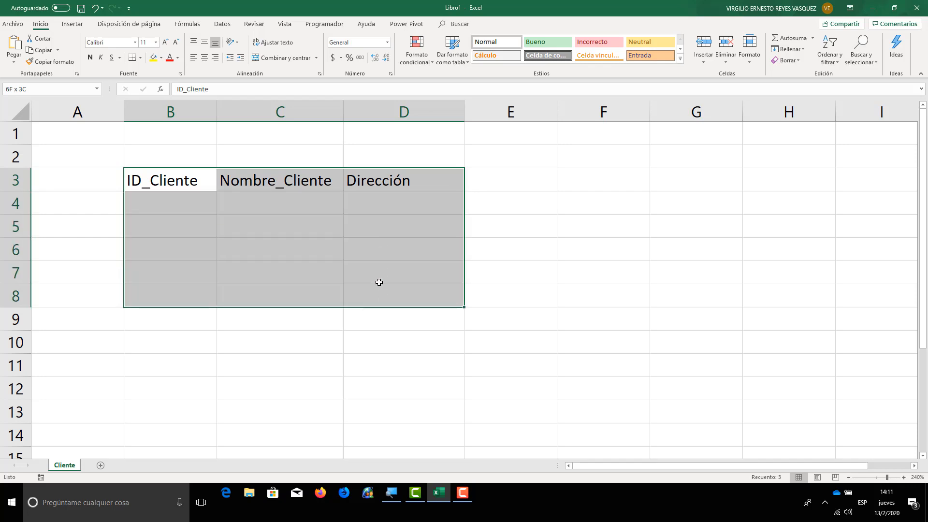
{"action": "left_click", "coordinate": [204, 57]}
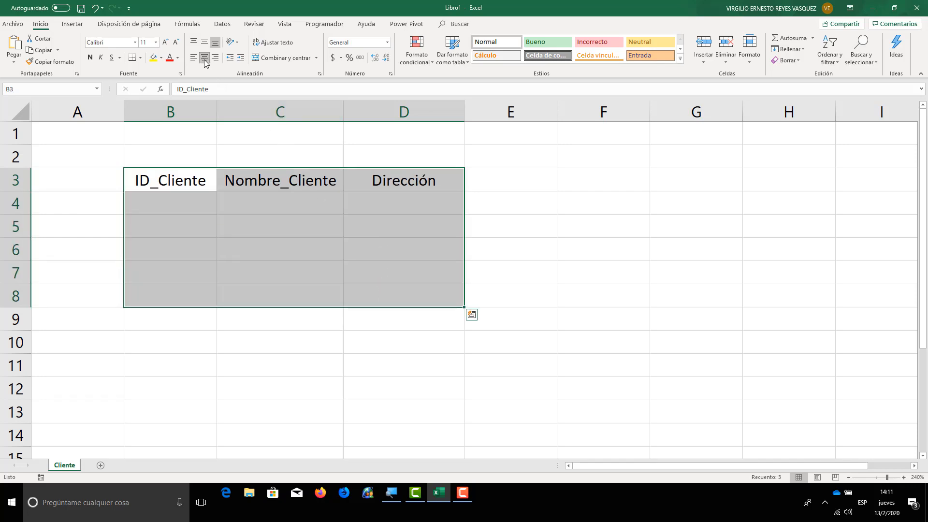
- Fill row 4 with the first sequential customer ID, the customer's first name and the town Apopa
{"action": "left_click", "coordinate": [198, 204]}
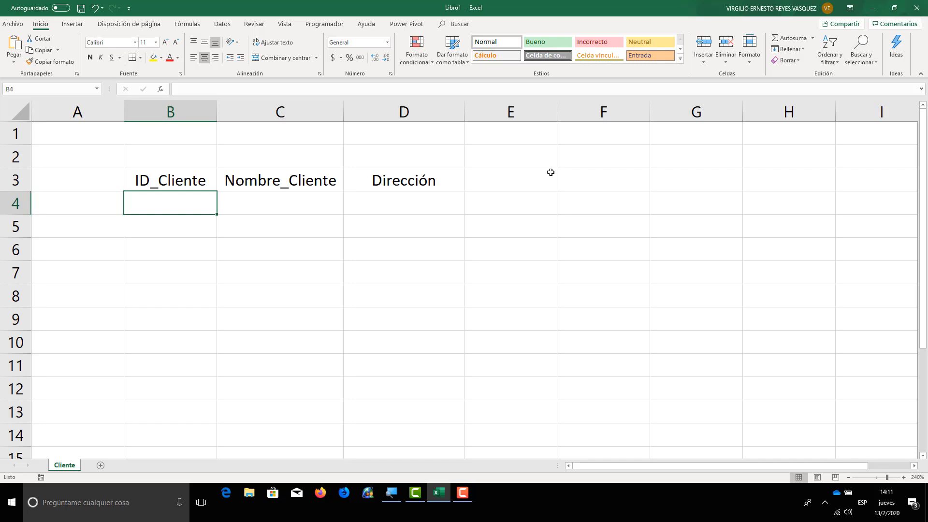
{"action": "type", "text": "1"}
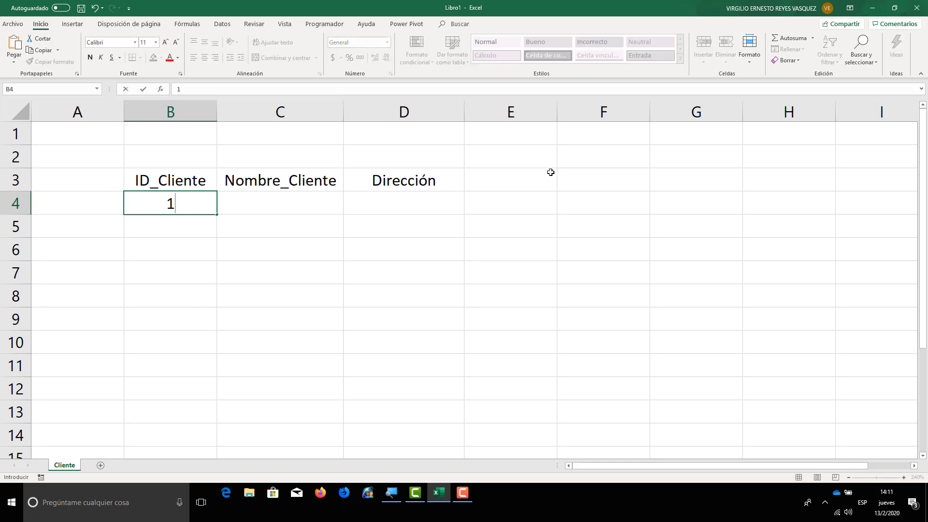
{"action": "key", "text": "Tab"}
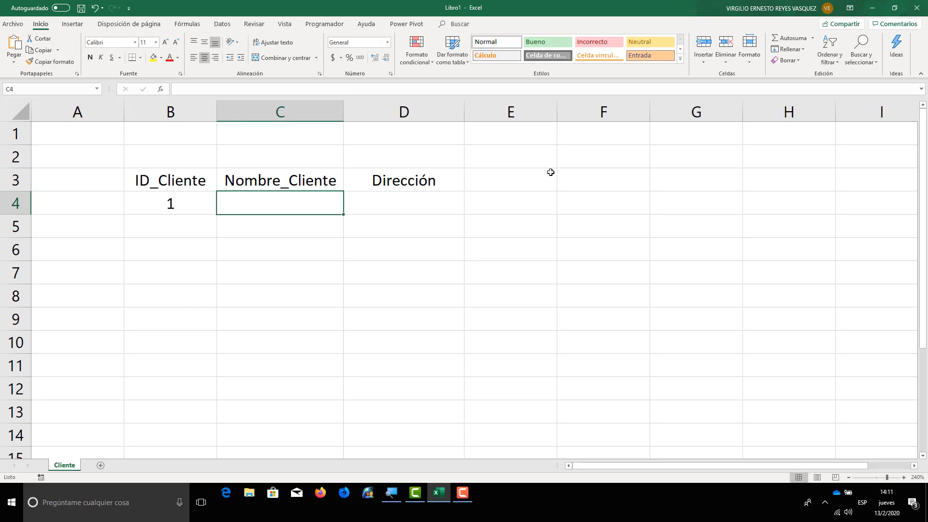
{"action": "type", "text": "Jose"}
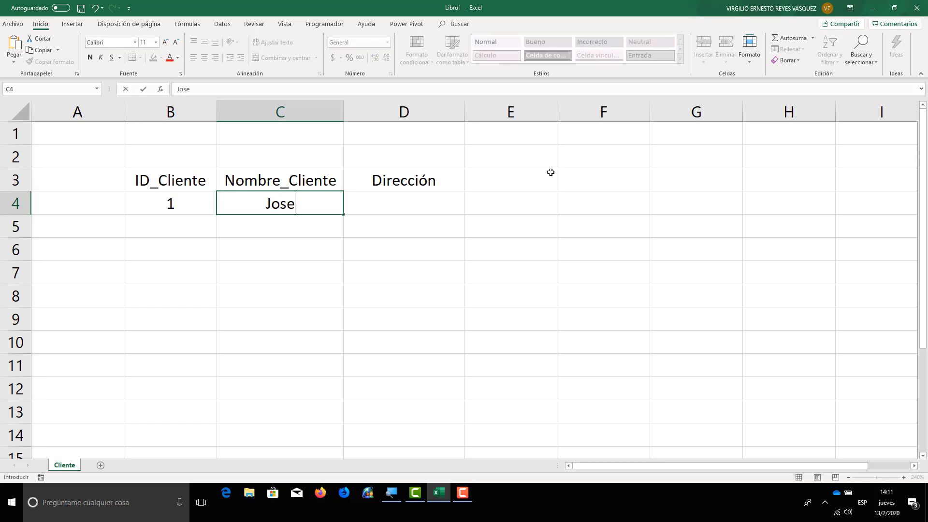
{"action": "key", "text": "Tab"}
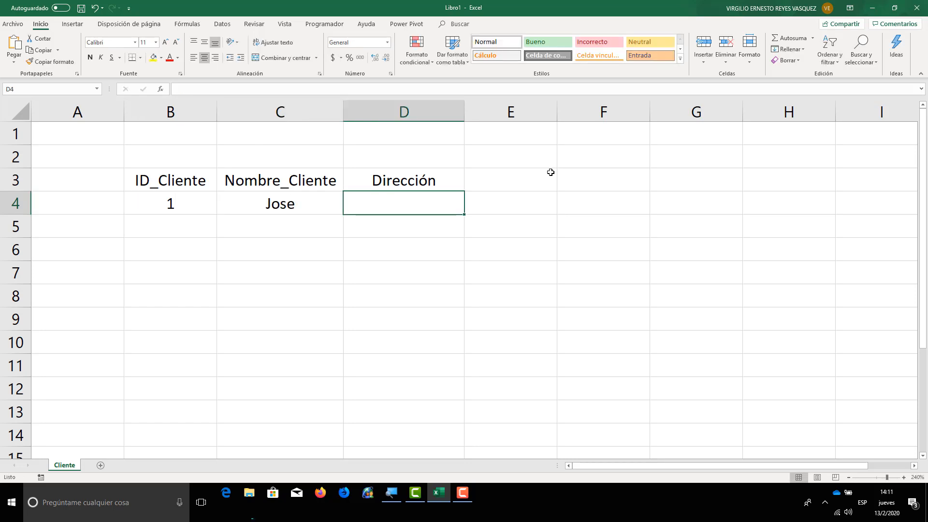
{"action": "type", "text": "Apopa"}
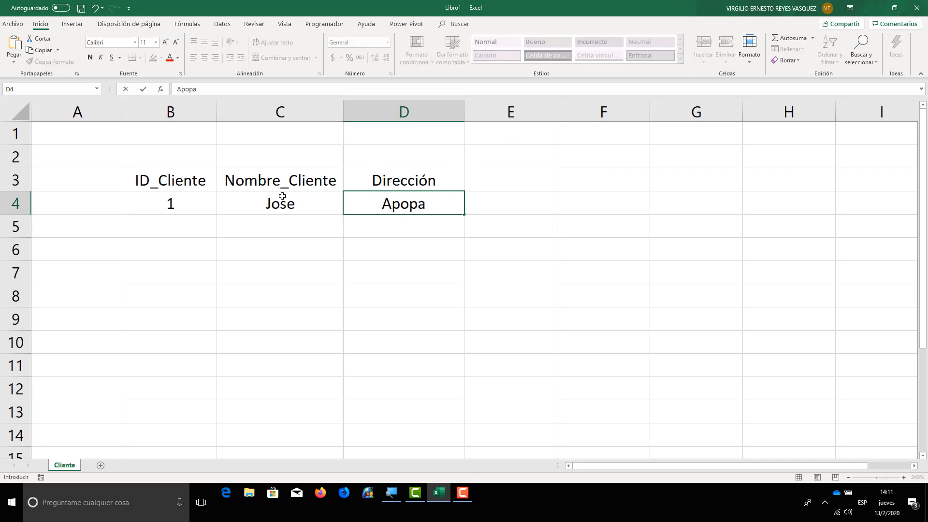
- Fill row 5 with the second sequential customer ID, the customer's first name and the town Soyapango
{"action": "left_click", "coordinate": [190, 226]}
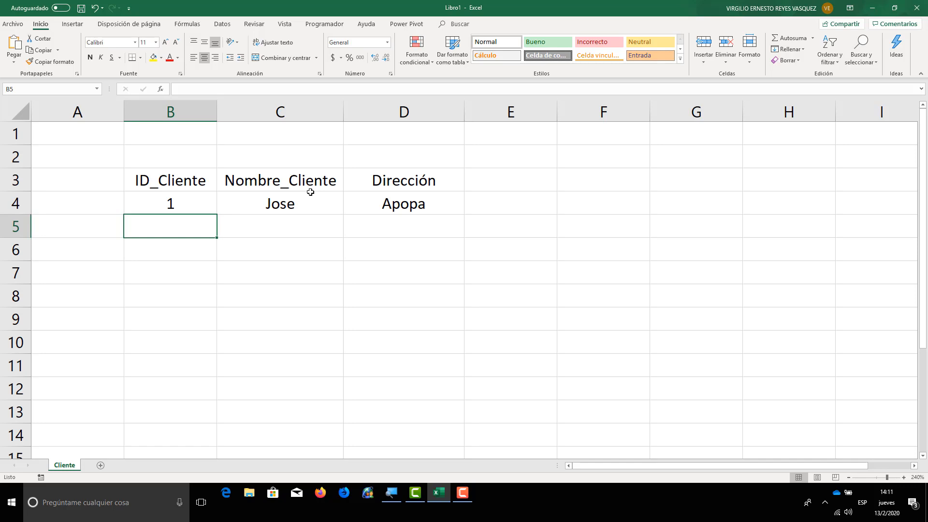
{"action": "type", "text": "2"}
{"action": "key", "text": "Tab"}
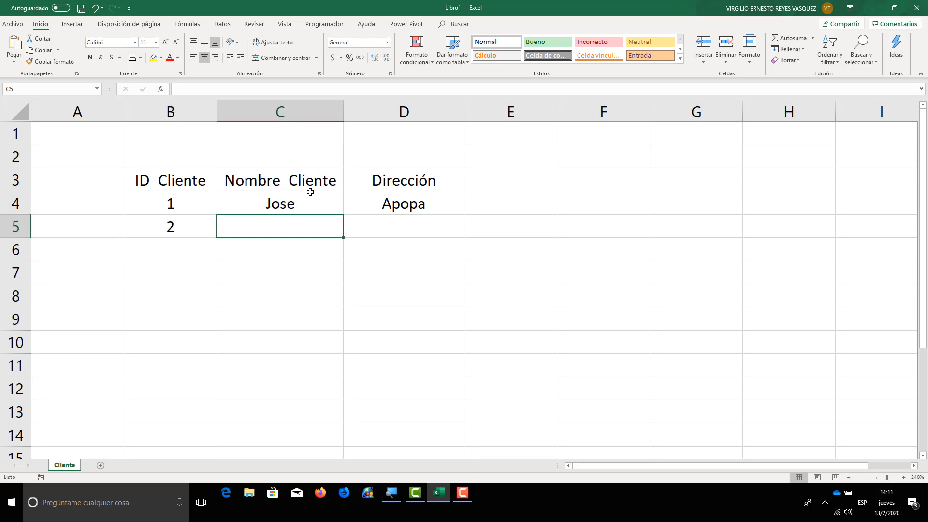
{"action": "type", "text": "Mar"}
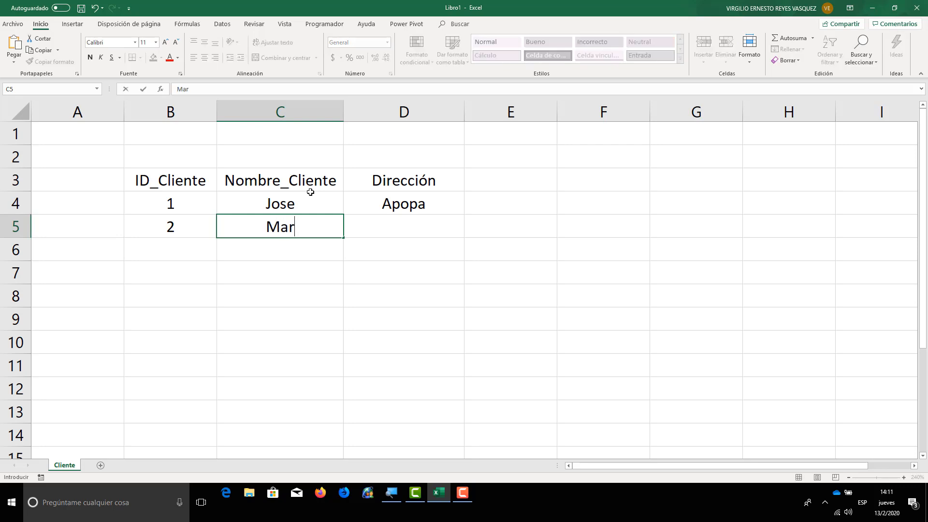
{"action": "type", "text": "ia"}
{"action": "key", "text": "Tab"}
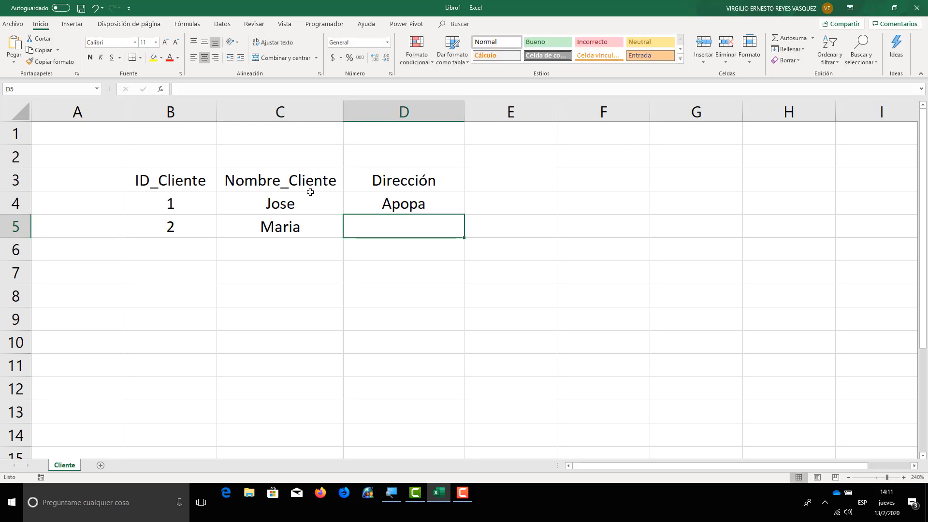
{"action": "type", "text": "Soyapa"}
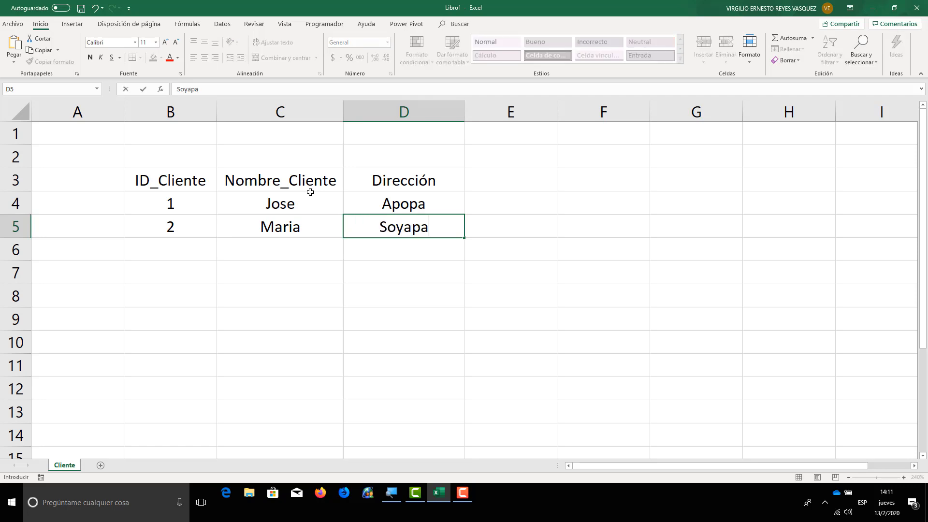
{"action": "type", "text": "ngo"}
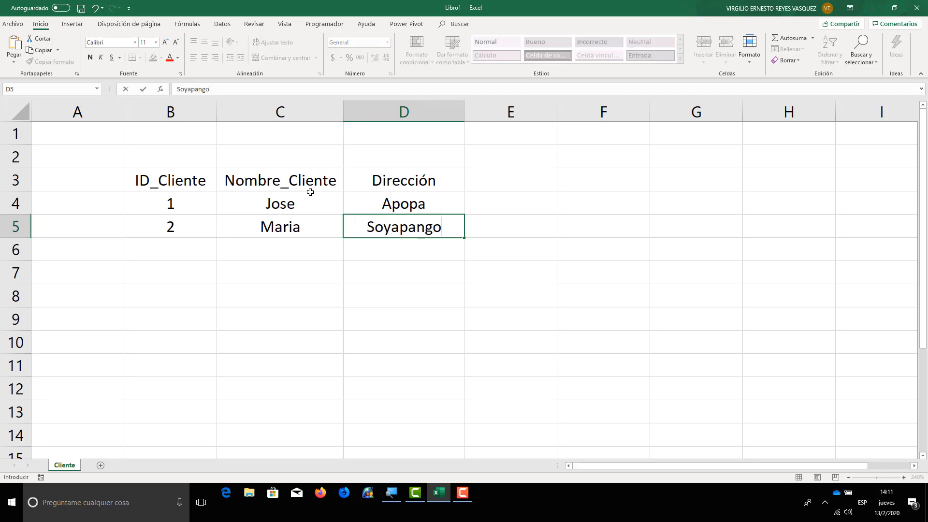
- Fill row 6 with the third sequential customer ID, the customer's first name and the town Santa Tecla
{"action": "left_click", "coordinate": [191, 245]}
{"action": "type", "text": "3"}
{"action": "key", "text": "Tab"}
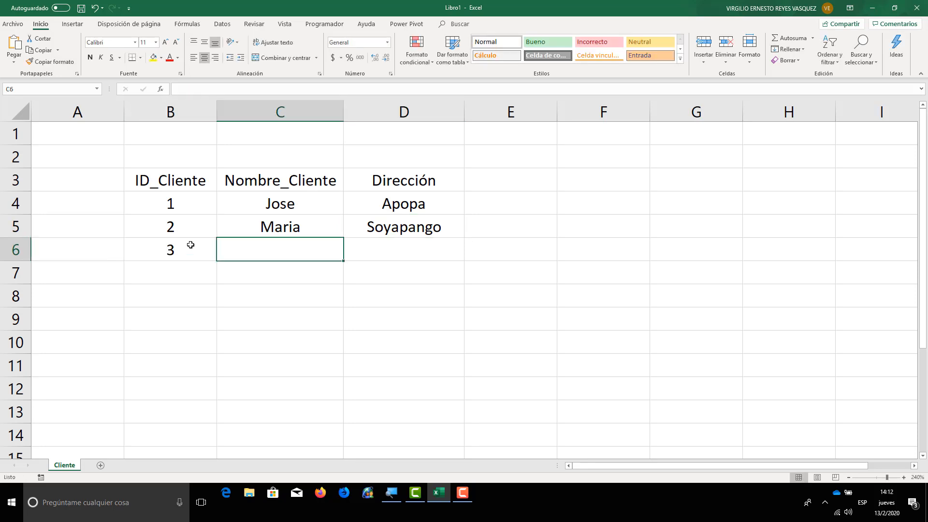
{"action": "type", "text": "Karla"}
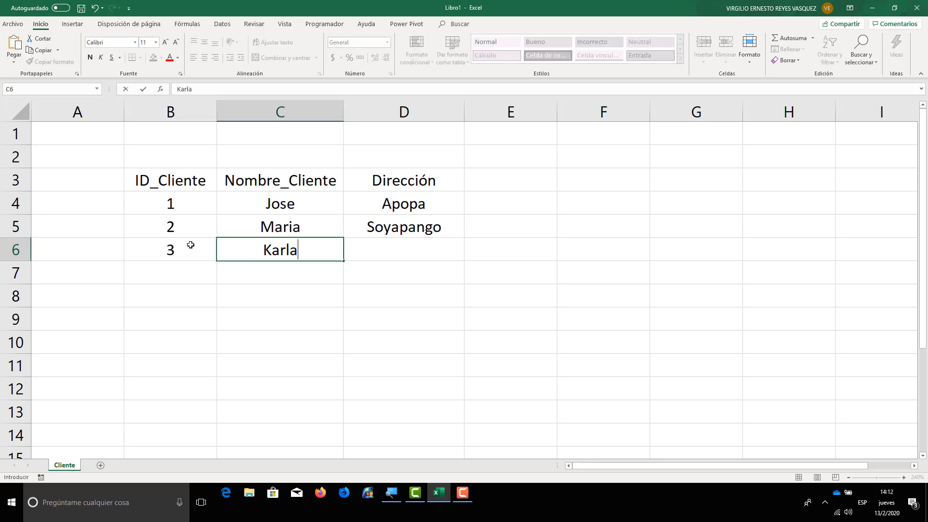
{"action": "key", "text": "Tab"}
{"action": "type", "text": "Santa "}
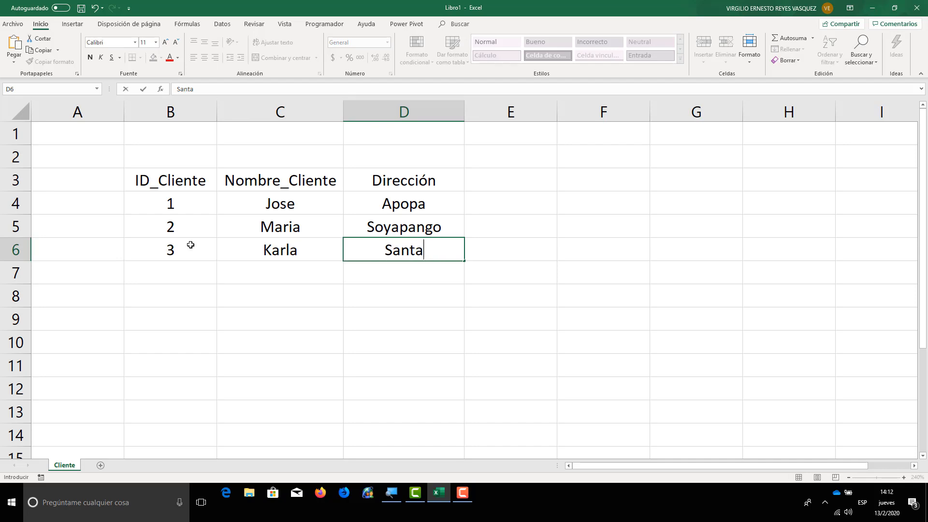
{"action": "type", "text": "Tecla"}
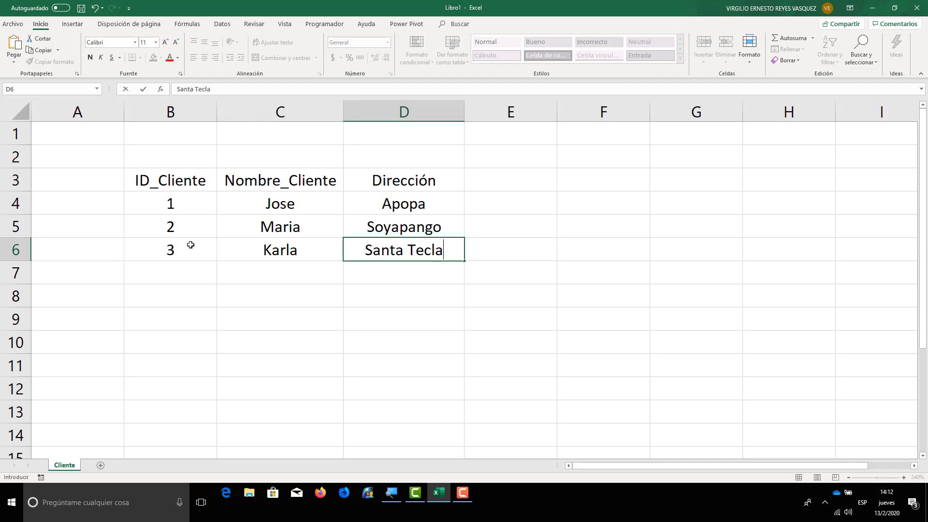
- Fill row 7 with the fourth sequential customer ID, the customer's first name and the town Santo Tomas
{"action": "left_click", "coordinate": [190, 266]}
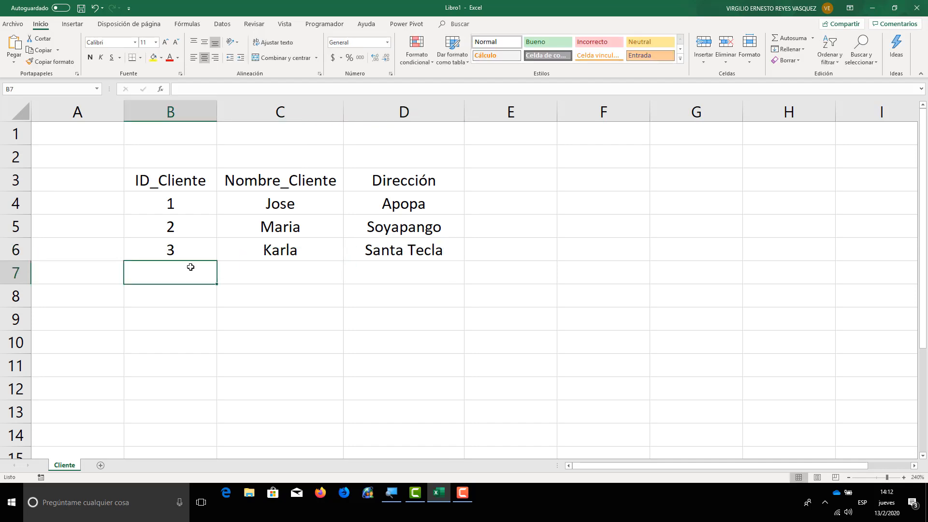
{"action": "type", "text": "4"}
{"action": "key", "text": "Tab"}
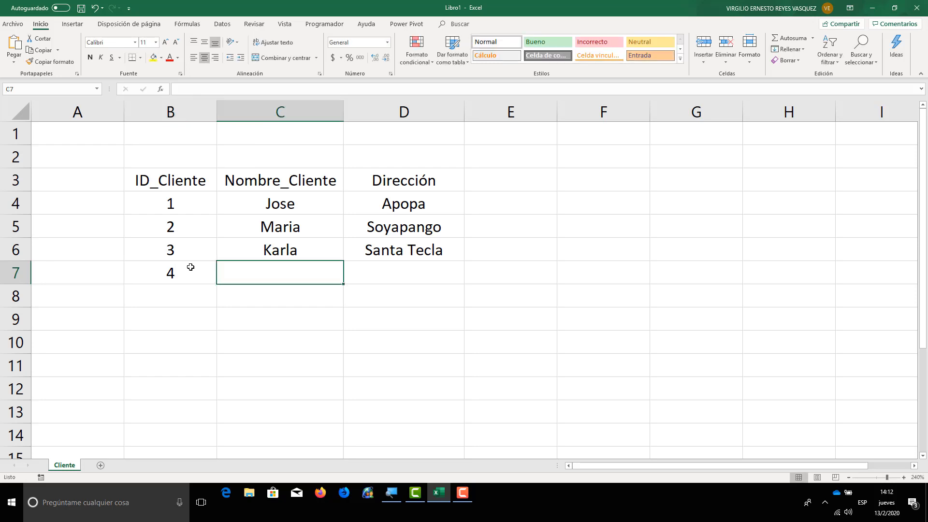
{"action": "type", "text": "Osmin"}
{"action": "key", "text": "Tab"}
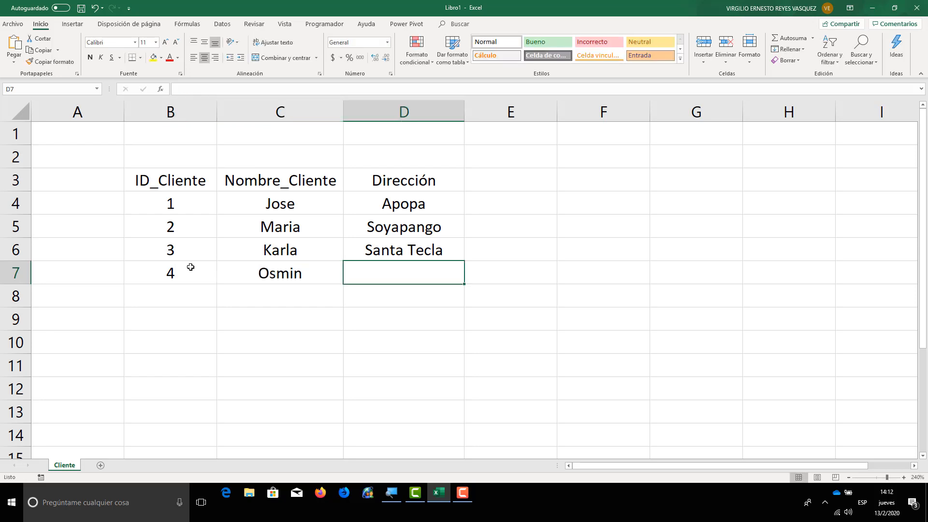
{"action": "type", "text": "Sant"}
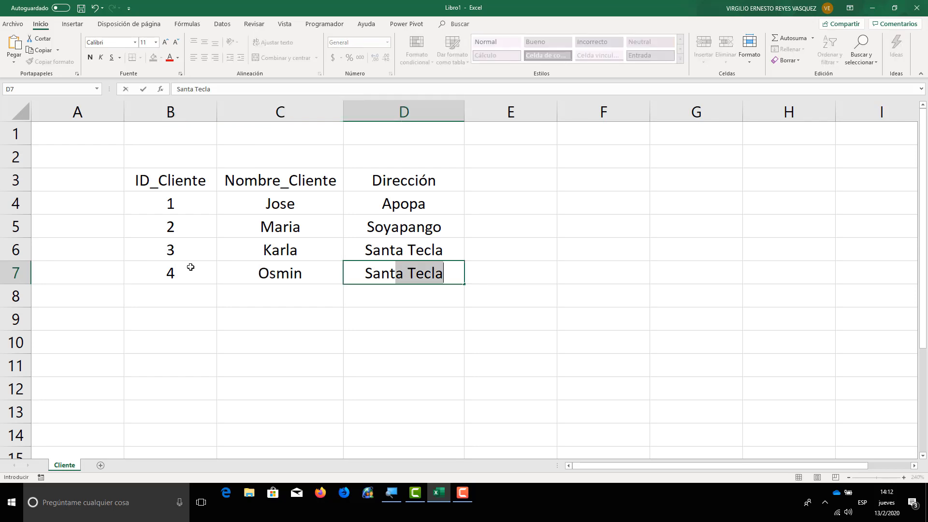
{"action": "type", "text": "o Tomas"}
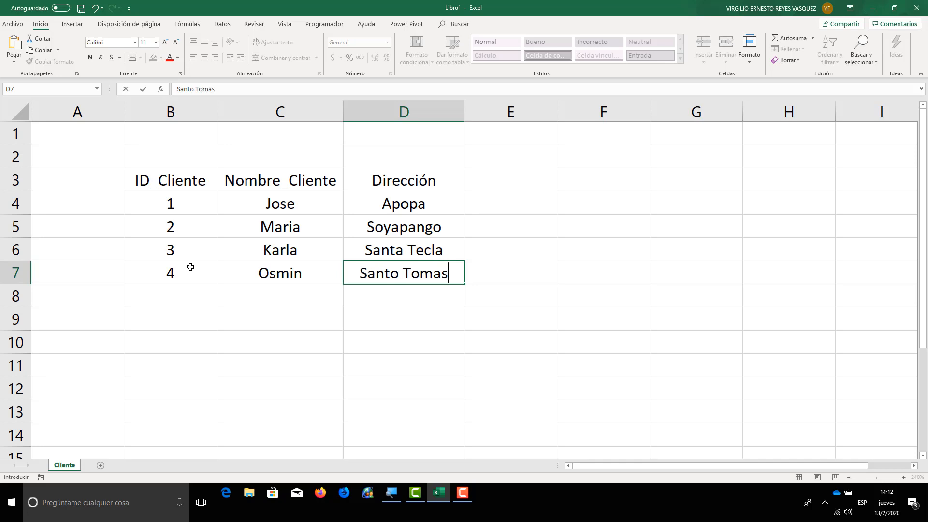
- Fill row 8 with the fifth sequential customer ID, the customer's first name and the town La Libertad
{"action": "left_click", "coordinate": [185, 295]}
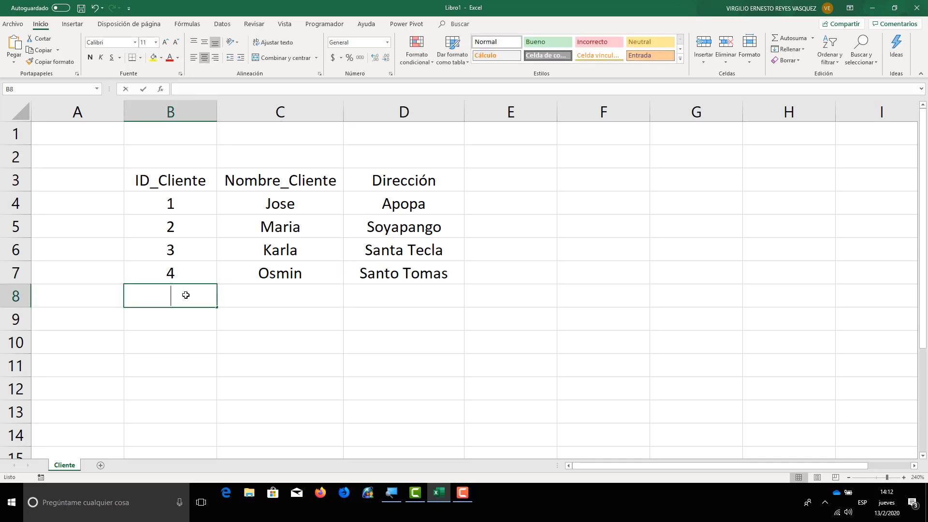
{"action": "type", "text": "5"}
{"action": "key", "text": "Tab"}
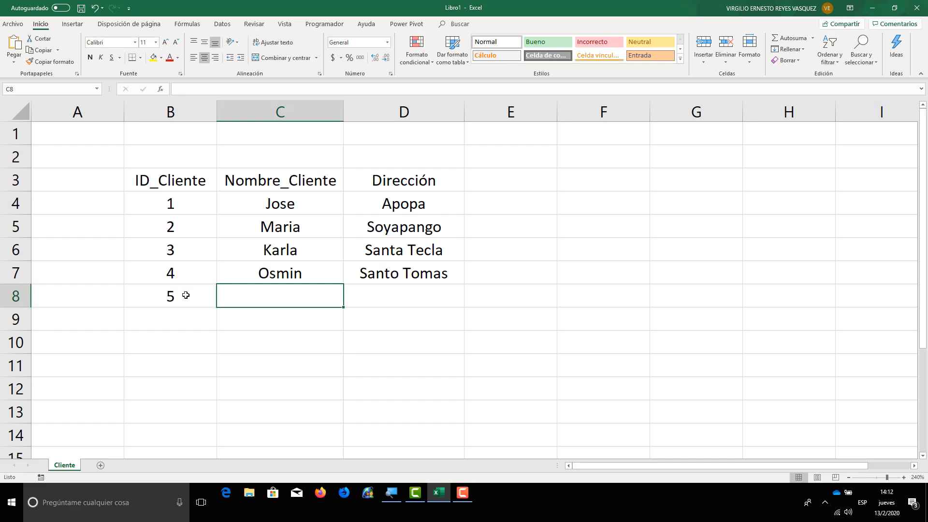
{"action": "type", "text": "Sofia"}
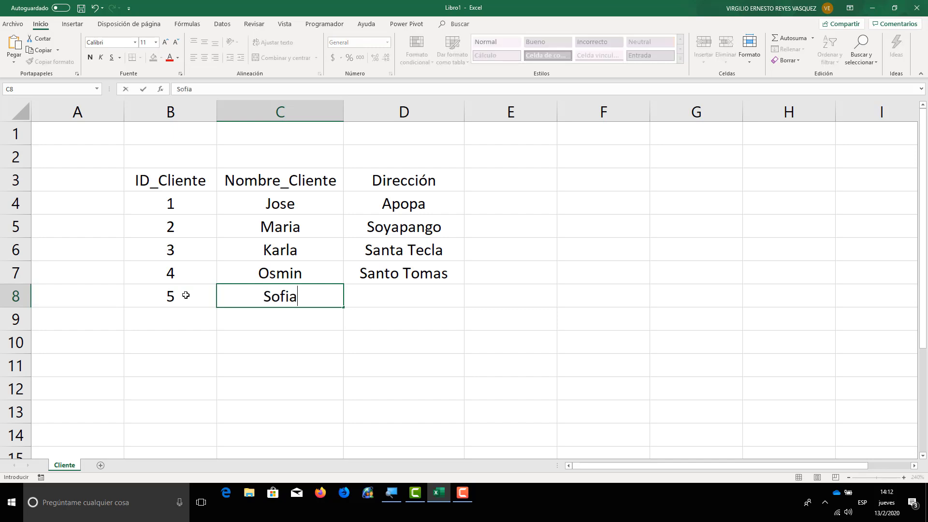
{"action": "key", "text": "Tab"}
{"action": "type", "text": "La Li"}
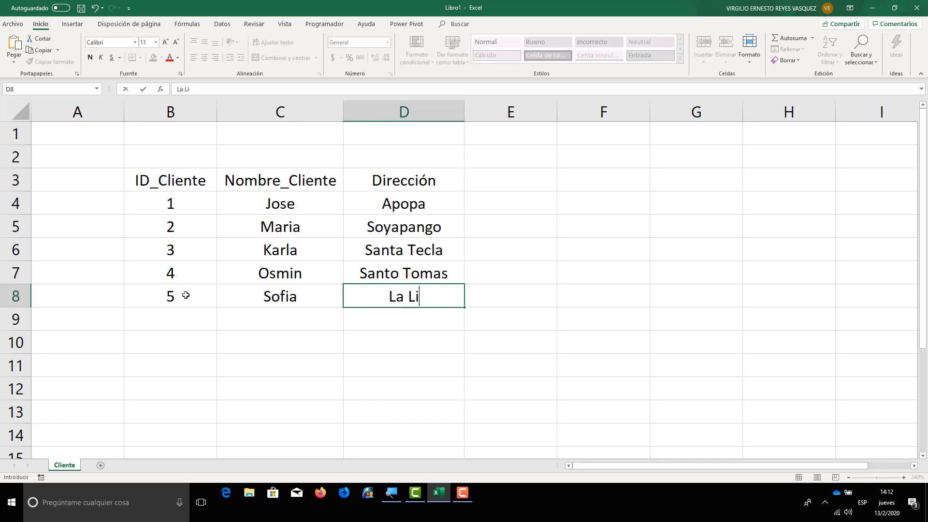
{"action": "type", "text": "bertad"}
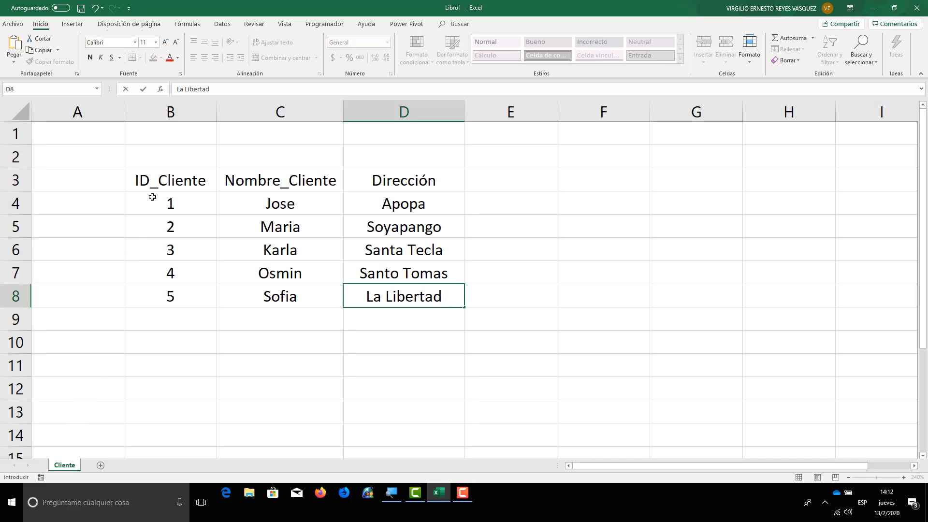
{"action": "left_click_drag", "start_coordinate": [173, 178], "coordinate": [390, 177]}
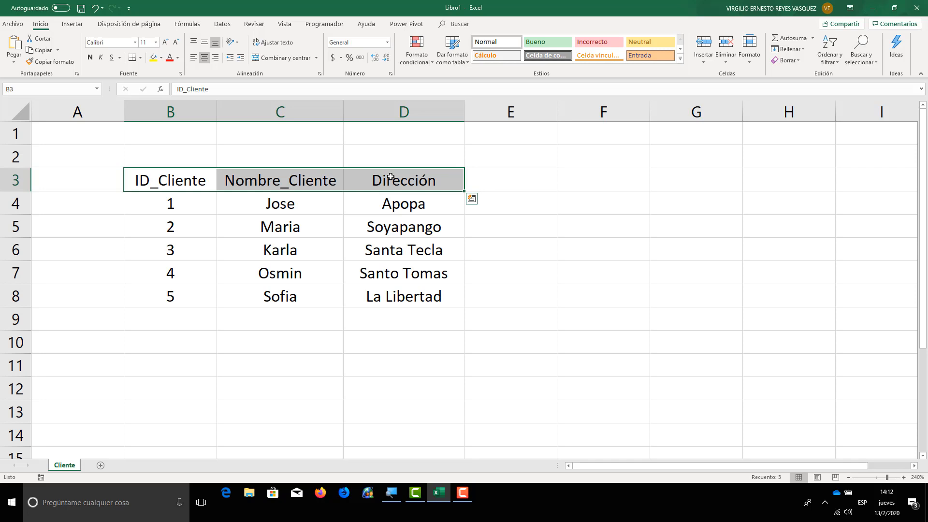
- Replace the customer name in row 7 with the same first name used in row 4
{"action": "left_click", "coordinate": [293, 206]}
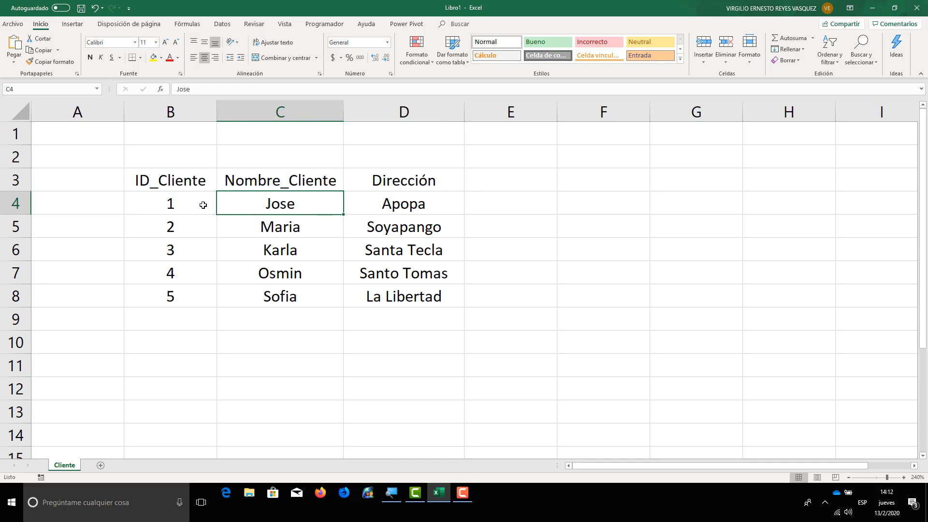
{"action": "left_click", "coordinate": [195, 186]}
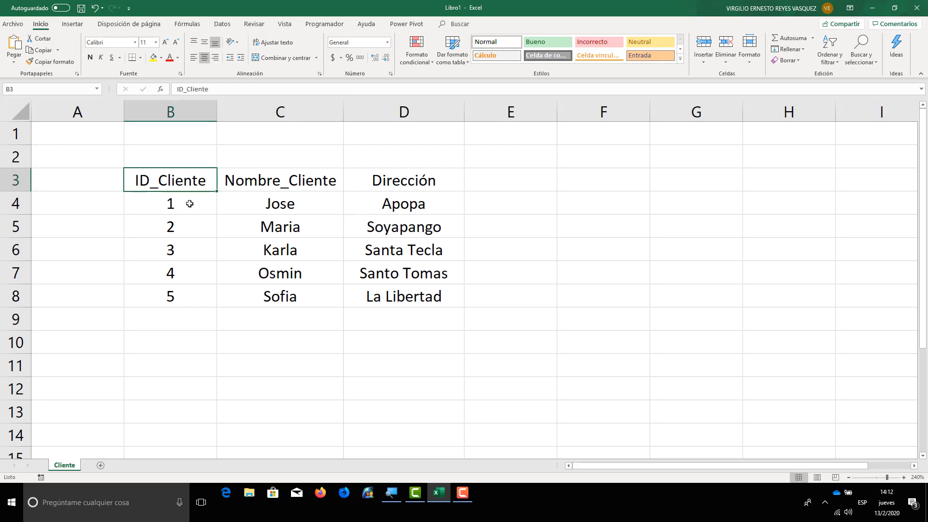
{"action": "left_click", "coordinate": [172, 204]}
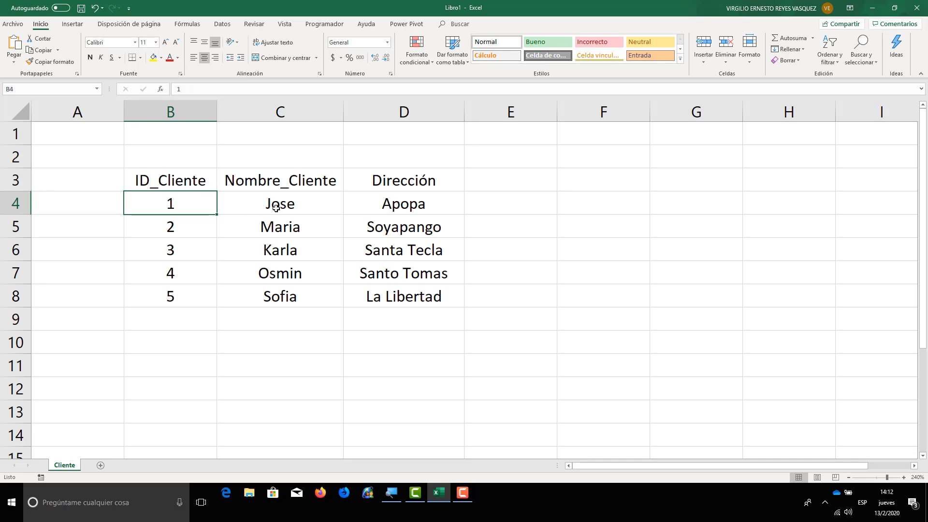
{"action": "left_click", "coordinate": [285, 272]}
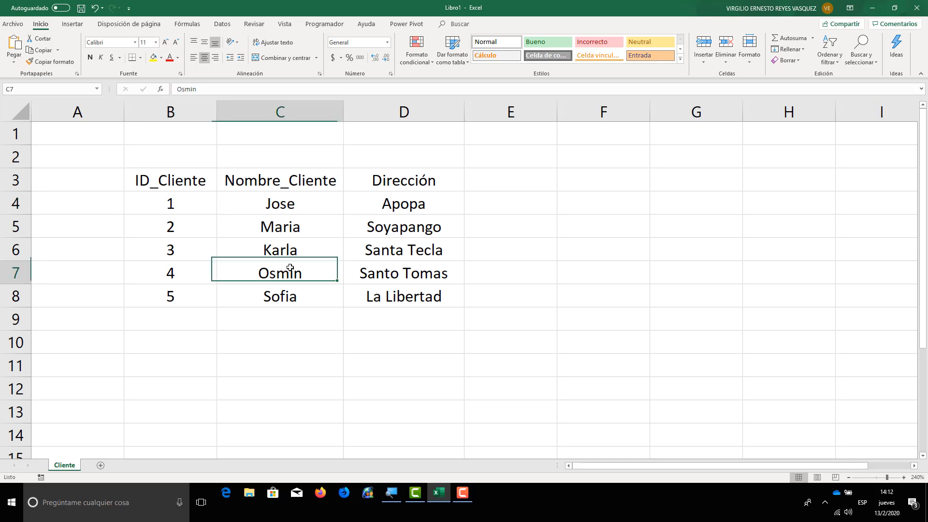
{"action": "type", "text": "Jose"}
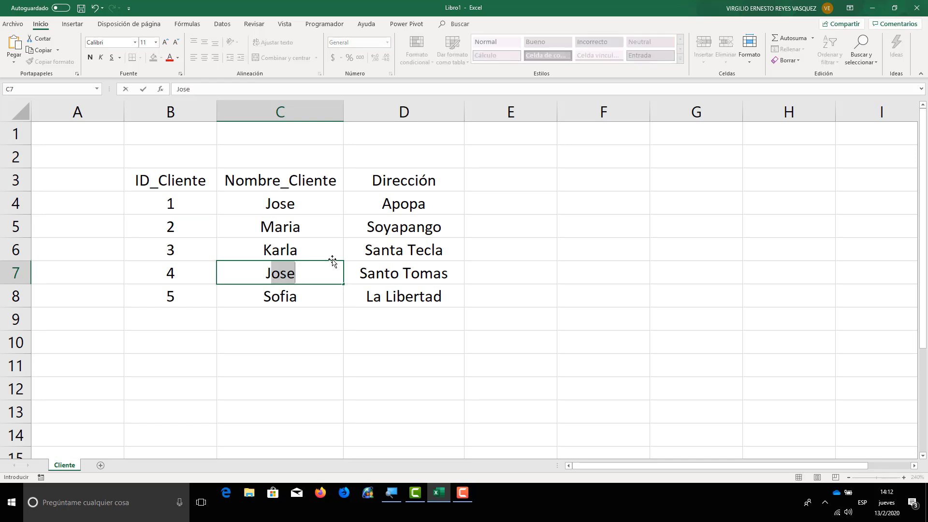
{"action": "key", "text": "Tab"}
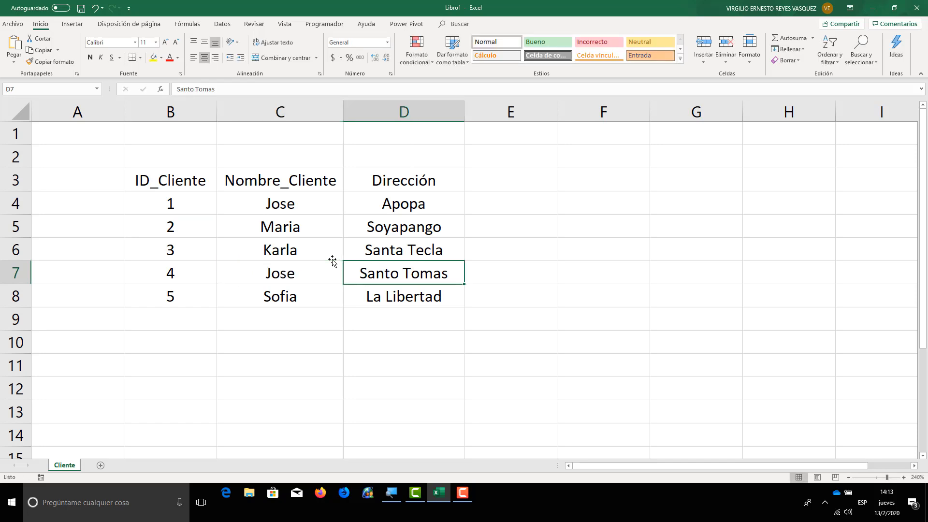
- Compare the ID, name and address of the two same-named customers in rows 4 and 7, and examine the ID_Cliente column
{"action": "left_click", "coordinate": [297, 274]}
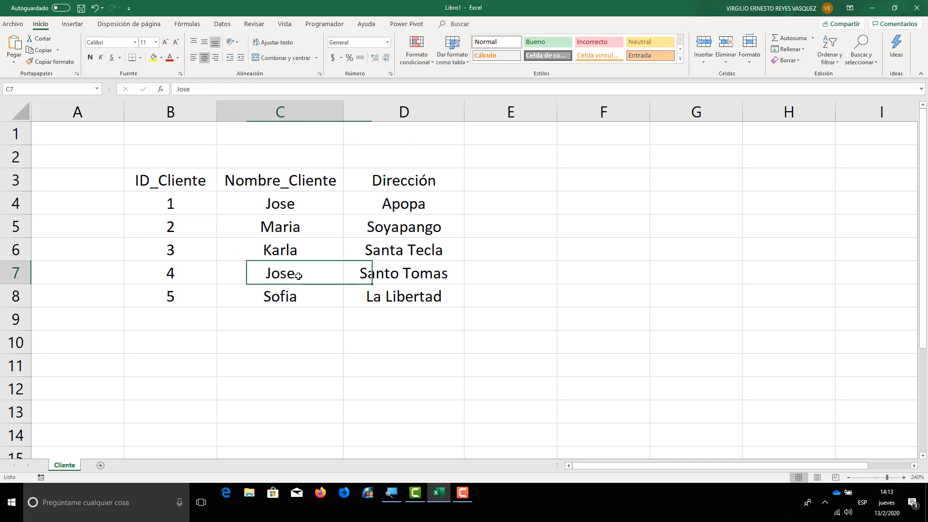
{"action": "left_click", "coordinate": [300, 206]}
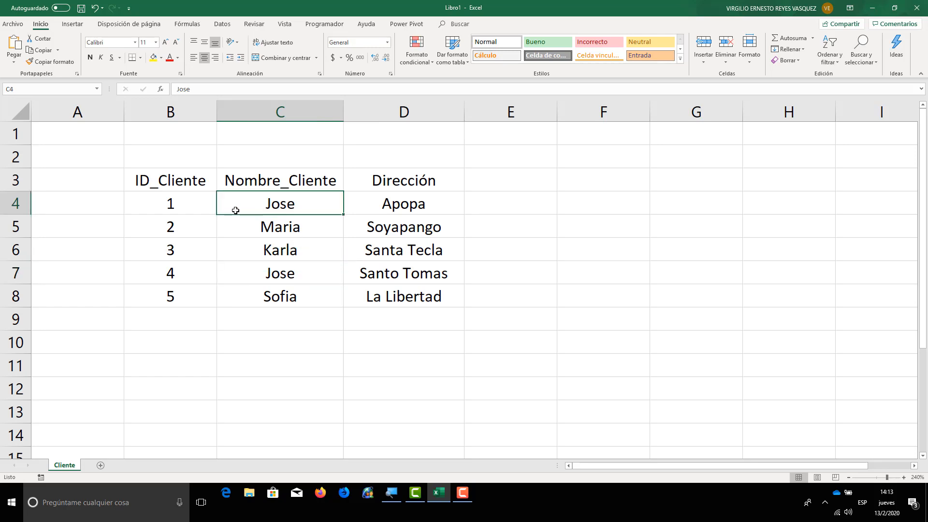
{"action": "left_click", "coordinate": [197, 204]}
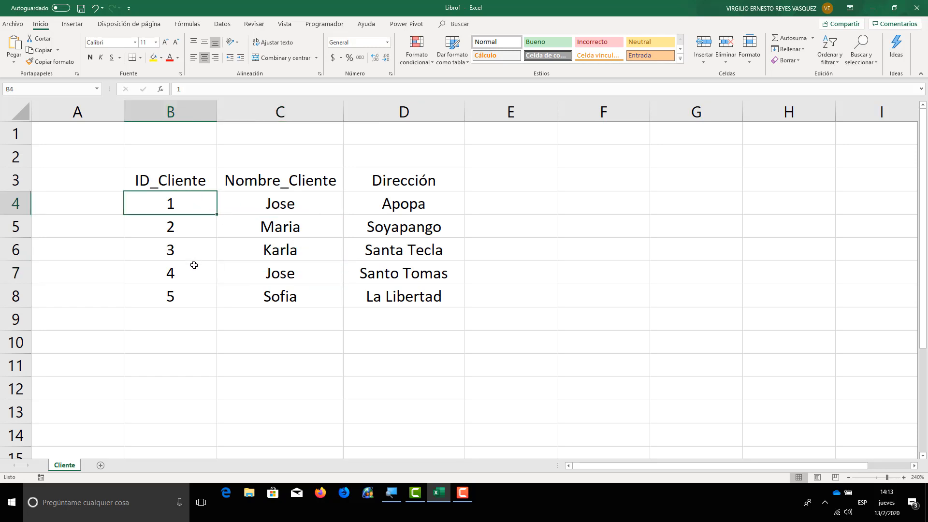
{"action": "left_click", "coordinate": [193, 268]}
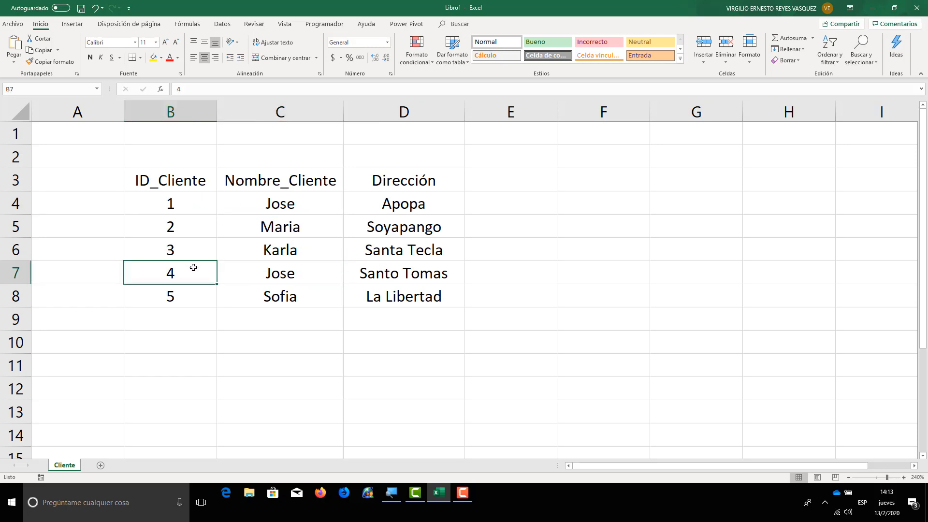
{"action": "left_click", "coordinate": [387, 269]}
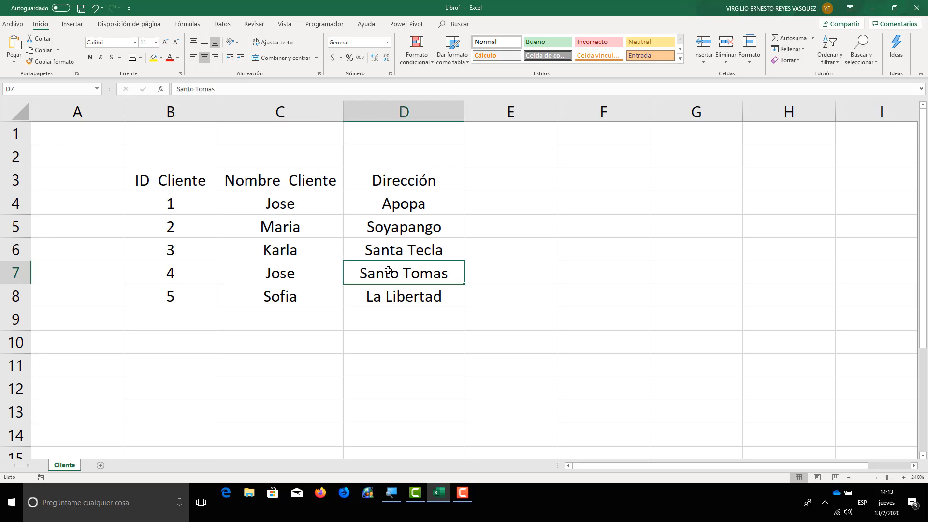
{"action": "left_click", "coordinate": [402, 207]}
{"action": "left_click", "coordinate": [309, 209]}
{"action": "left_click", "coordinate": [206, 204]}
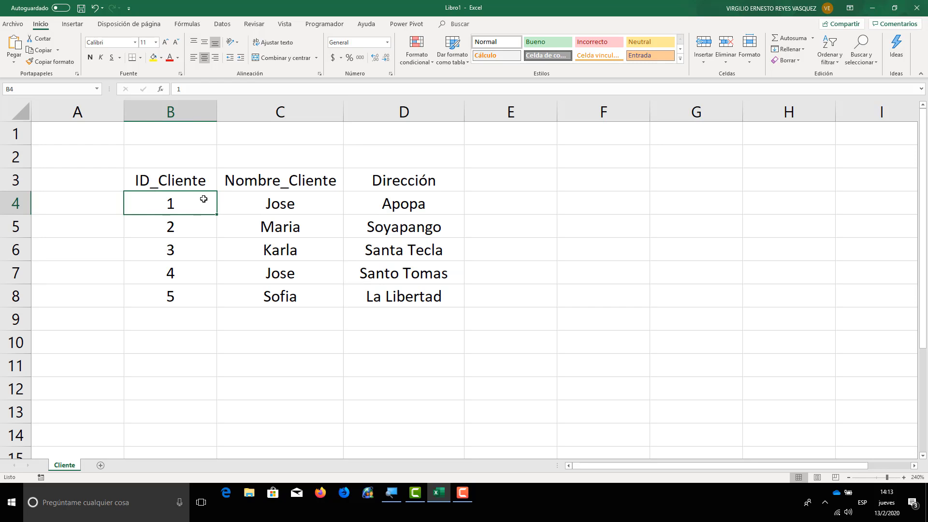
{"action": "left_click", "coordinate": [192, 114]}
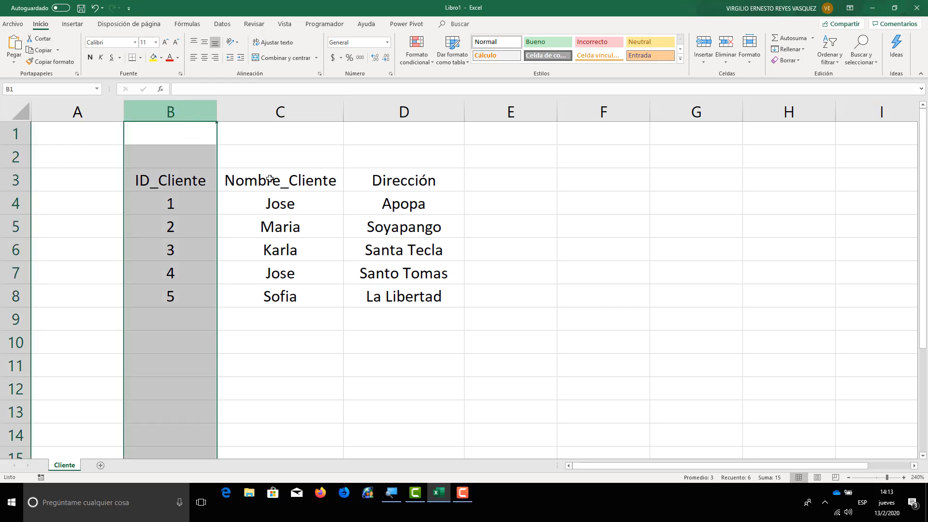
{"action": "left_click", "coordinate": [318, 223]}
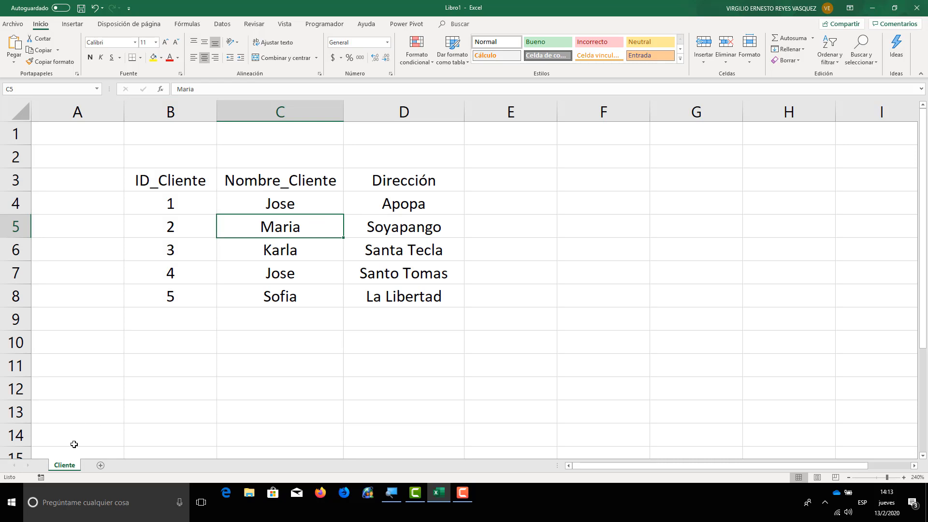
- Add a new worksheet and name it Productos
{"action": "left_click", "coordinate": [102, 466]}
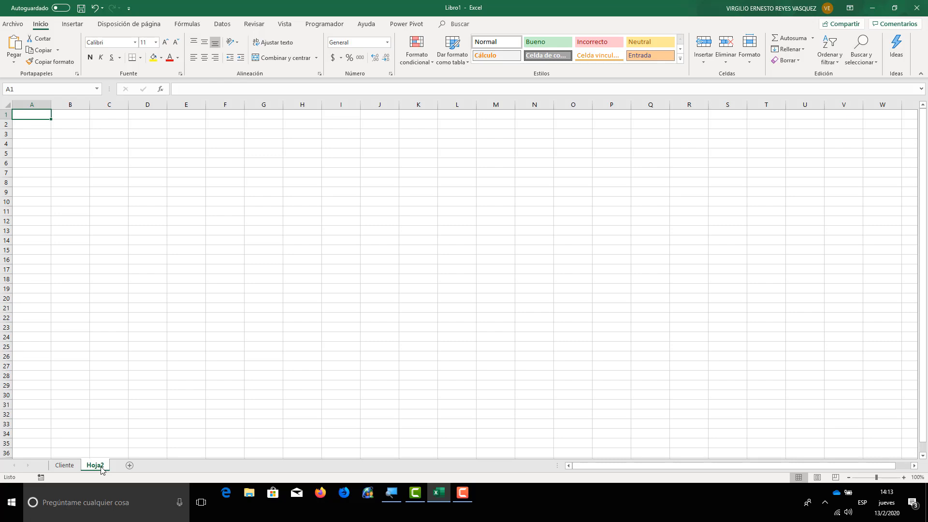
{"action": "double_click", "coordinate": [99, 466]}
{"action": "type", "text": "Productos"}
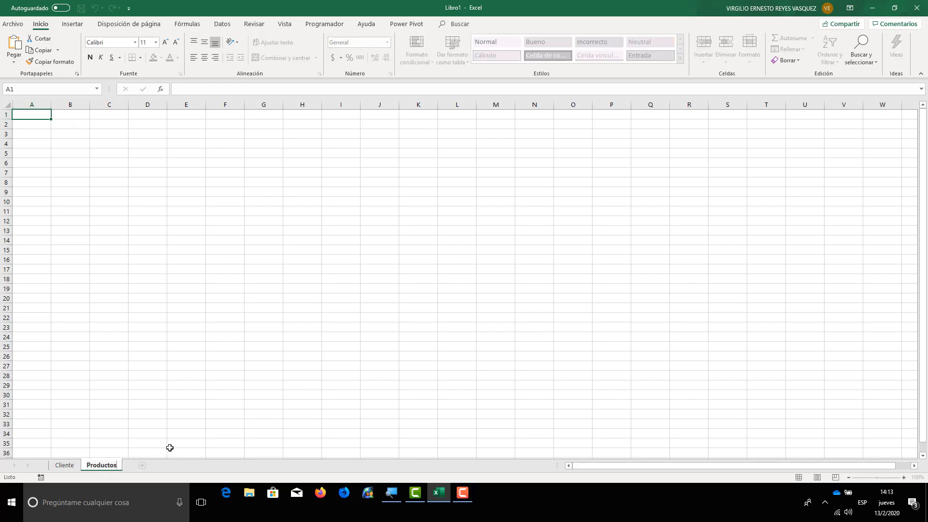
{"action": "key", "text": "Return"}
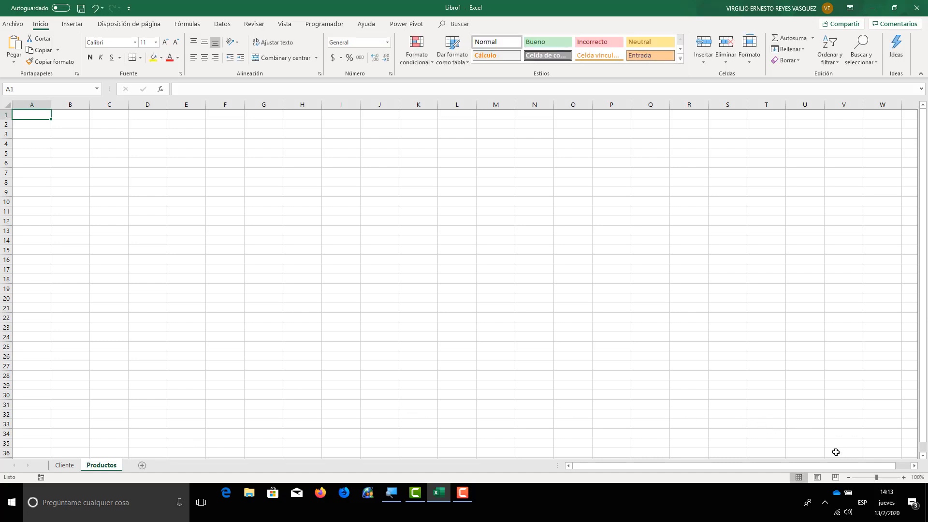
- Enter the column heading ID_Producto in cell B3 of the Productos sheet
{"action": "left_click", "coordinate": [903, 477]}
{"action": "left_click", "coordinate": [904, 477]}
{"action": "left_click", "coordinate": [904, 477]}
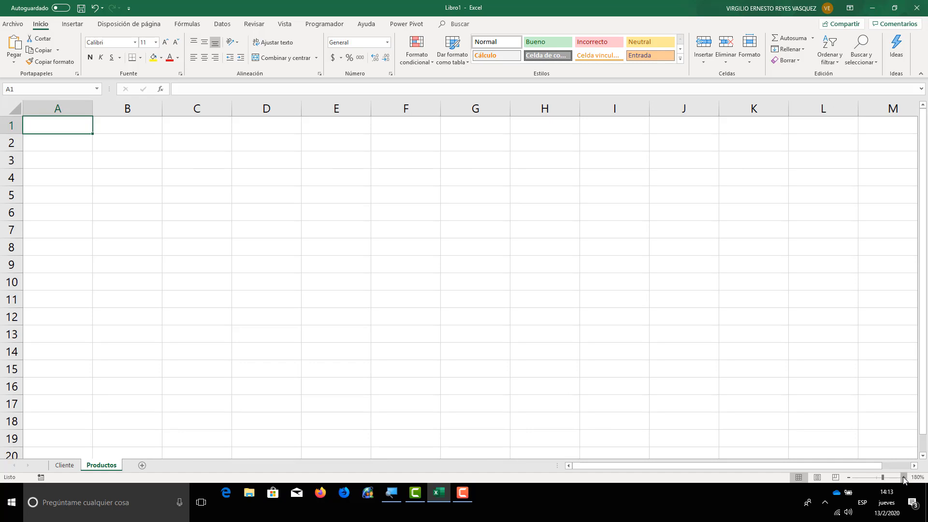
{"action": "left_click", "coordinate": [904, 478]}
{"action": "left_click", "coordinate": [904, 478]}
{"action": "left_click", "coordinate": [904, 477]}
{"action": "left_click", "coordinate": [903, 477]}
{"action": "left_click", "coordinate": [904, 477]}
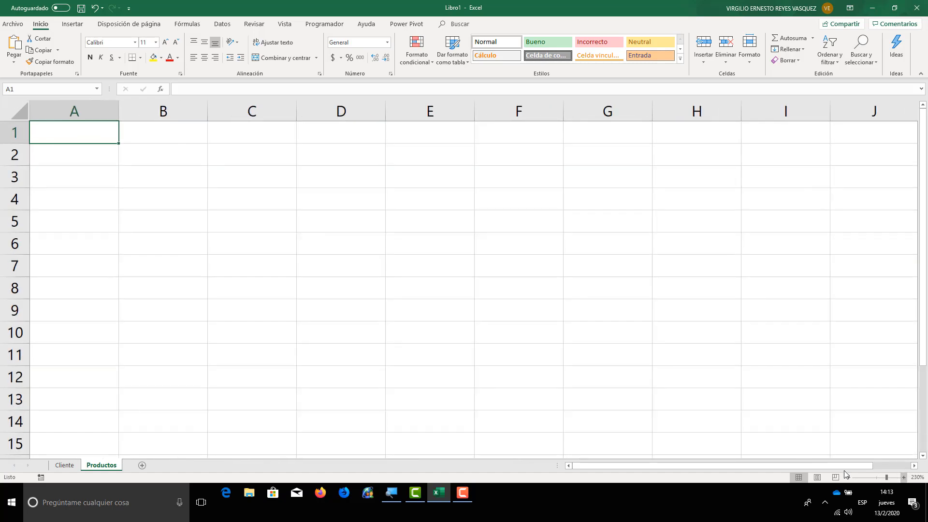
{"action": "left_click", "coordinate": [903, 477]}
{"action": "left_click", "coordinate": [903, 478]}
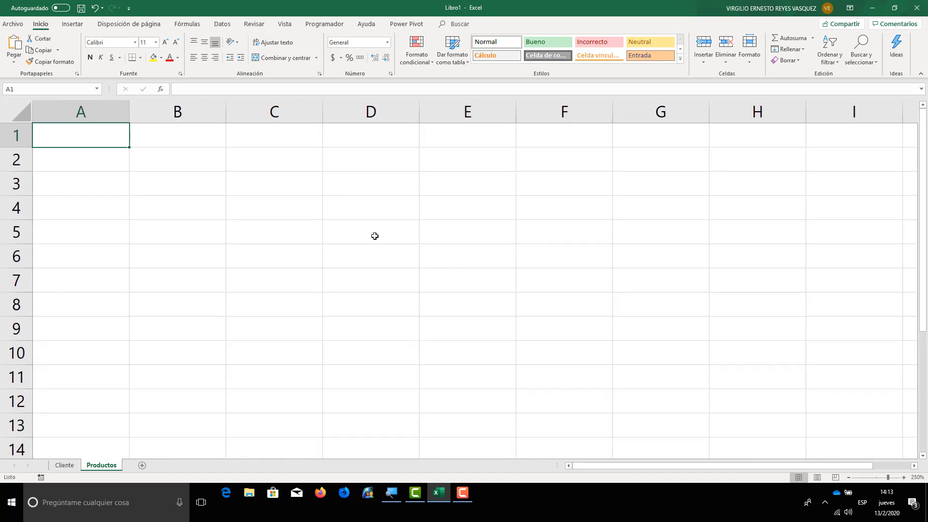
{"action": "left_click", "coordinate": [219, 185]}
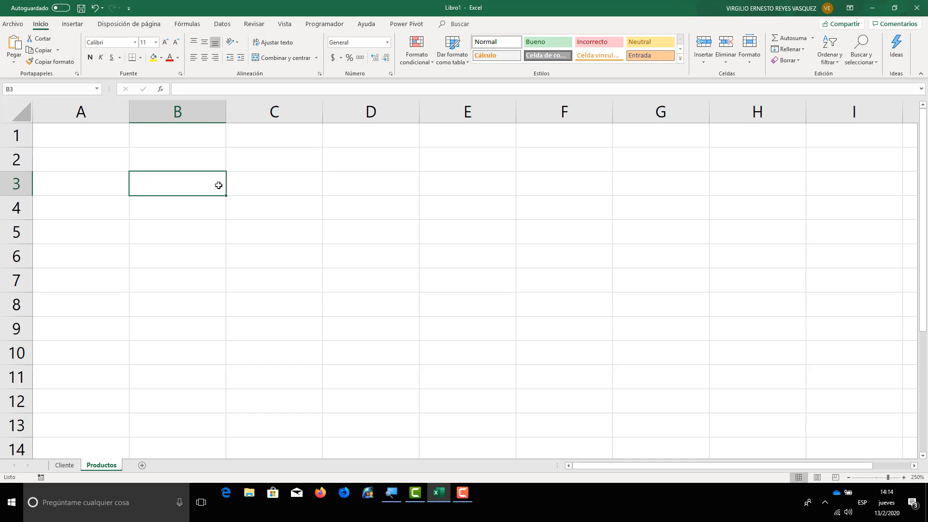
{"action": "type", "text": "ID"}
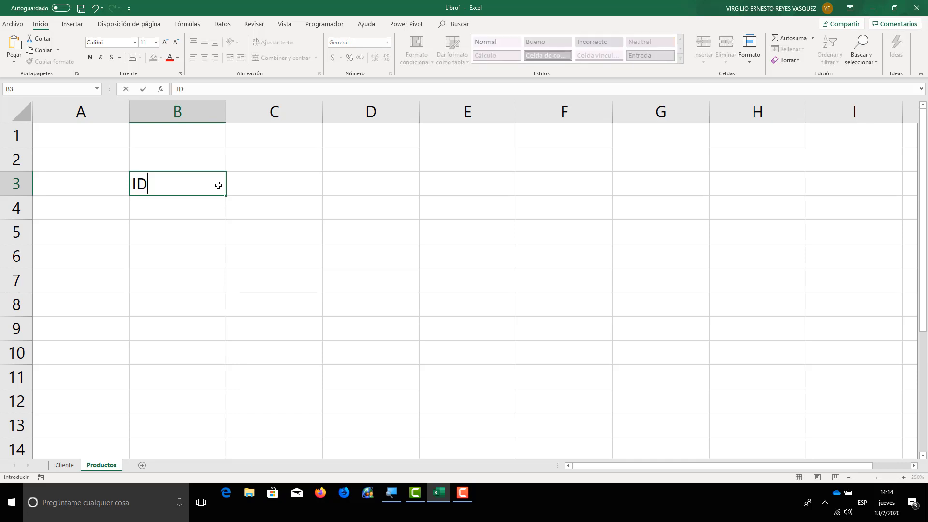
{"action": "type", "text": "_Productor"}
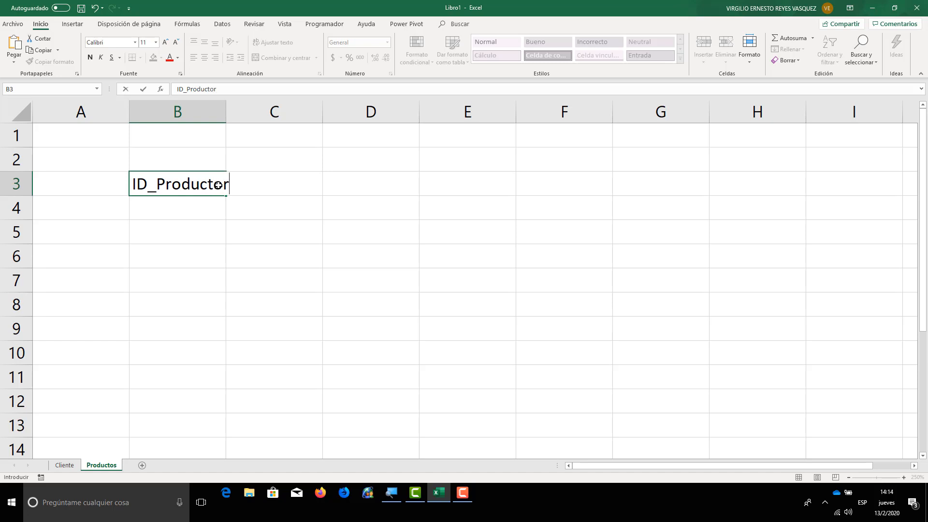
{"action": "key", "text": "BackSpace"}
{"action": "key", "text": "Tab"}
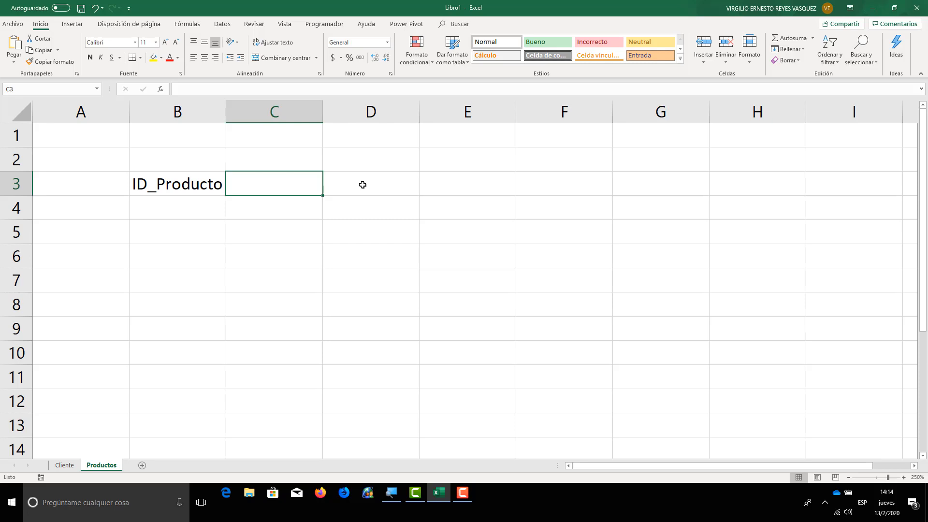
{"action": "type", "text": "No"}
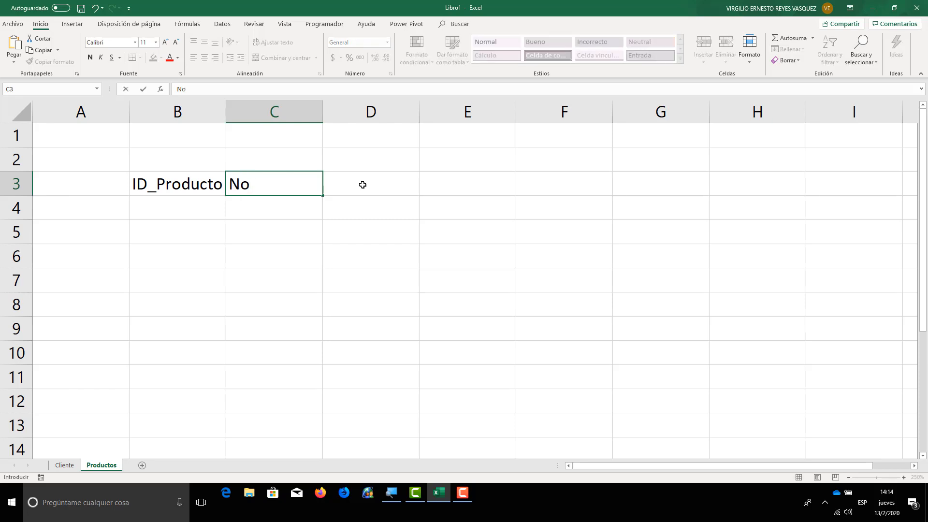
{"action": "key", "text": "BackSpace"}
{"action": "key", "text": "BackSpace"}
{"action": "type", "text": "Descripc"}
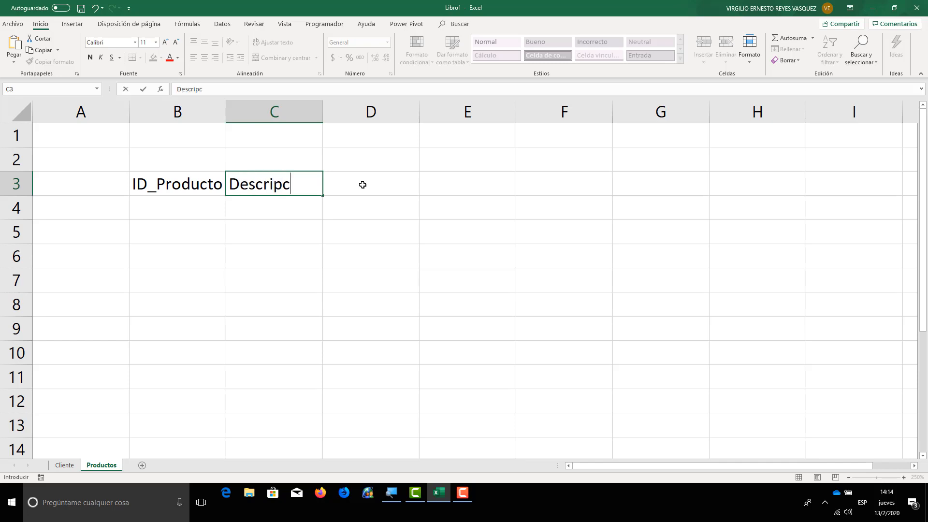
{"action": "key", "text": "BackSpace"}
{"action": "key", "text": "BackSpace"}
{"action": "key", "text": "BackSpace"}
{"action": "key", "text": "BackSpace"}
{"action": "key", "text": "BackSpace"}
{"action": "key", "text": "BackSpace"}
{"action": "key", "text": "BackSpace"}
{"action": "key", "text": "BackSpace"}
- Enter the column heading Nombre_Productor in cell C3
{"action": "type", "text": "Nombr"}
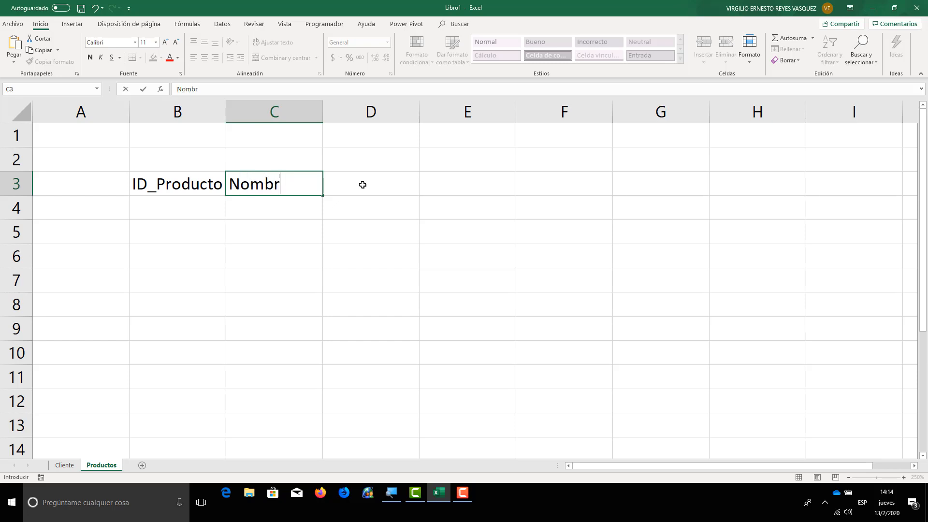
{"action": "type", "text": "e_Productor"}
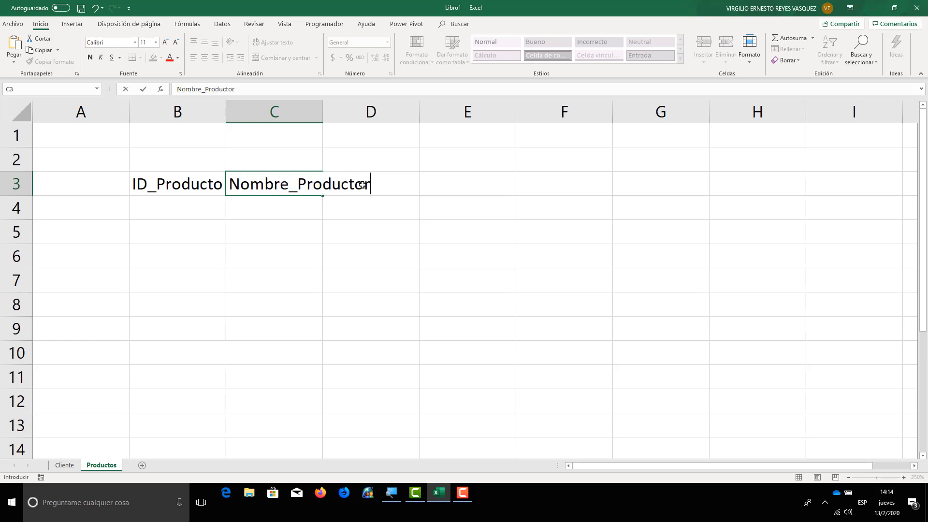
{"action": "left_click", "coordinate": [362, 185]}
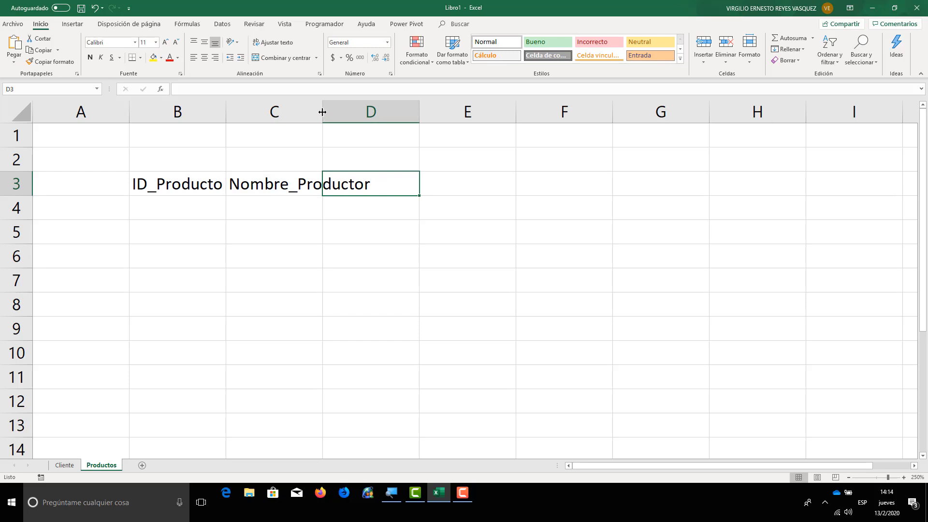
- Widen column C to fit its heading and correct the heading in C3 to Nombre_Producto
{"action": "left_click_drag", "start_coordinate": [322, 111], "coordinate": [382, 123]}
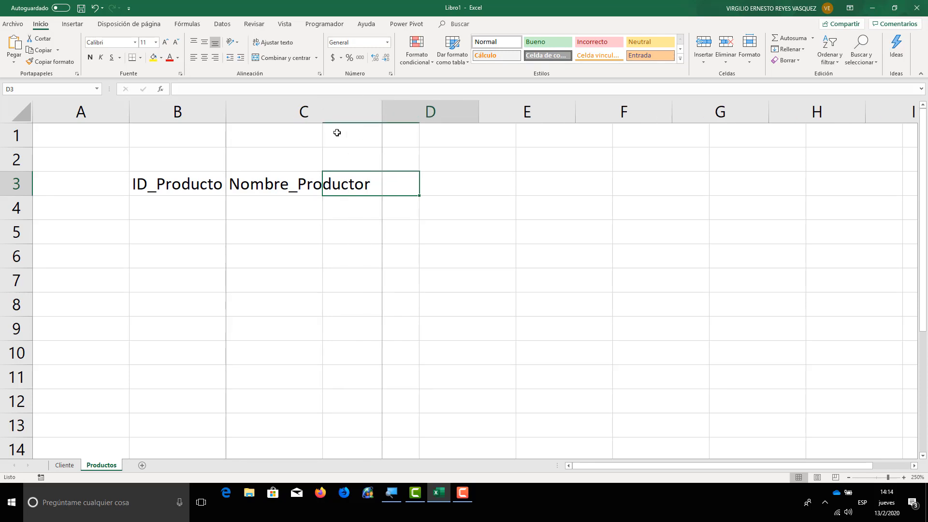
{"action": "left_click", "coordinate": [333, 182]}
{"action": "left_click", "coordinate": [243, 86]}
{"action": "key", "text": "BackSpace"}
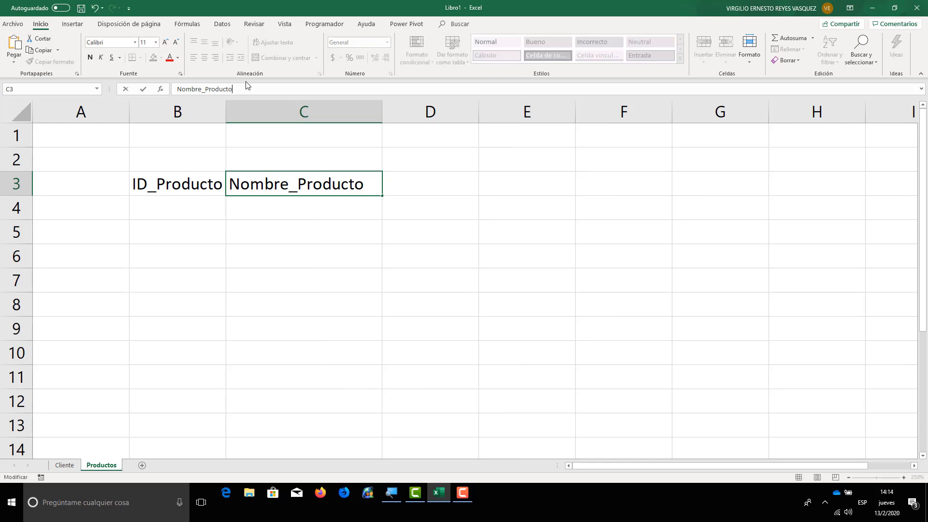
- Enter the column headings Precio in cell D3 and Stock in cell E3
{"action": "left_click", "coordinate": [421, 186]}
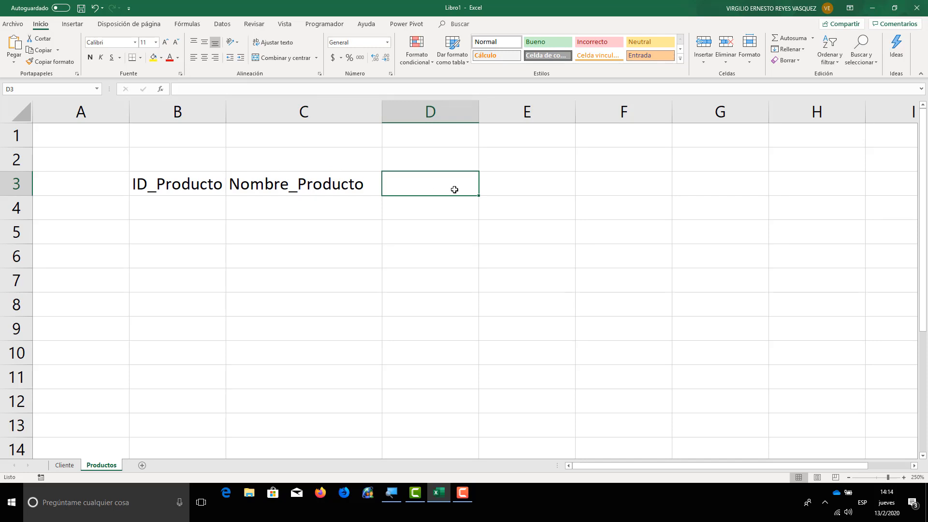
{"action": "type", "text": "Precio"}
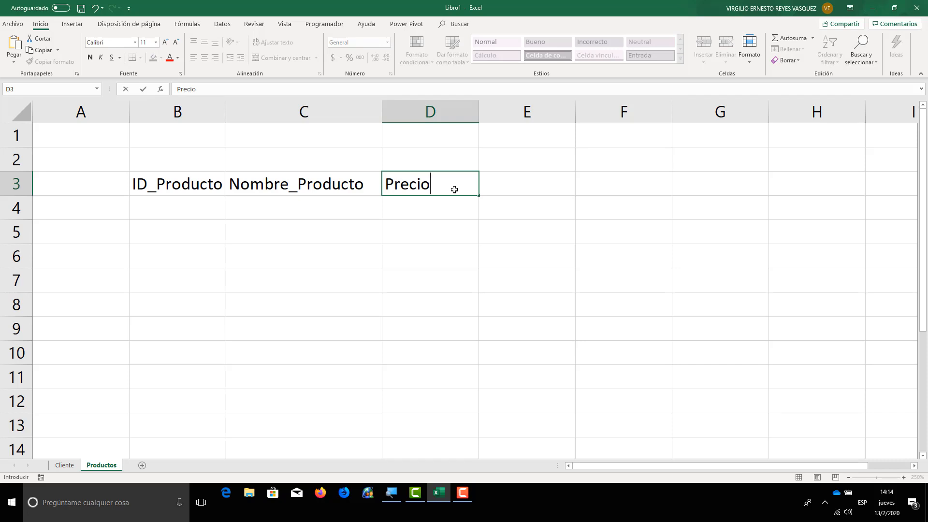
{"action": "key", "text": "Tab"}
{"action": "type", "text": "Stock"}
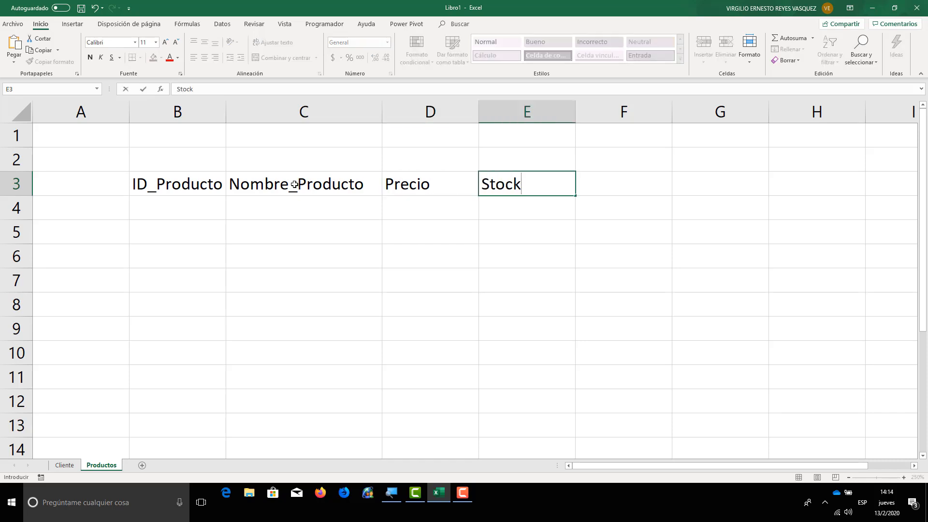
- Center the contents of the product table range B3:E8 horizontally
{"action": "left_click_drag", "start_coordinate": [211, 185], "coordinate": [505, 300]}
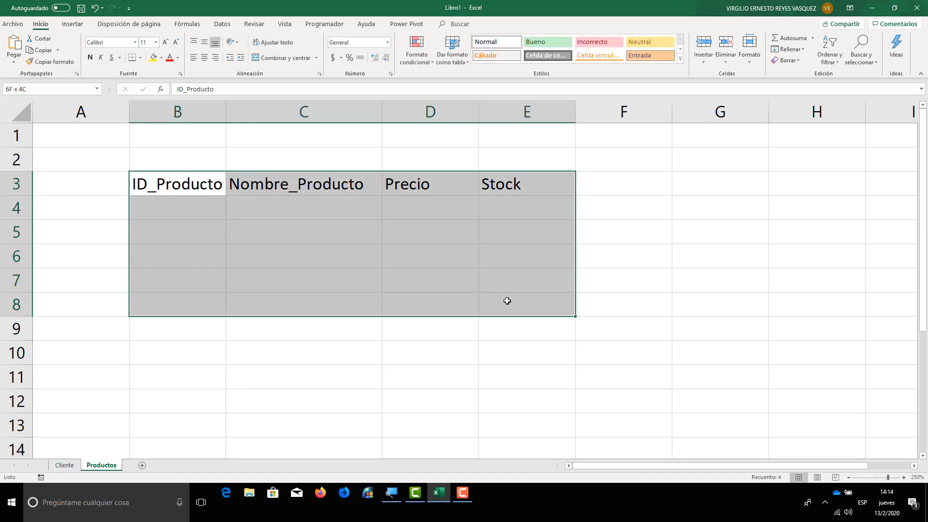
{"action": "left_click", "coordinate": [205, 59]}
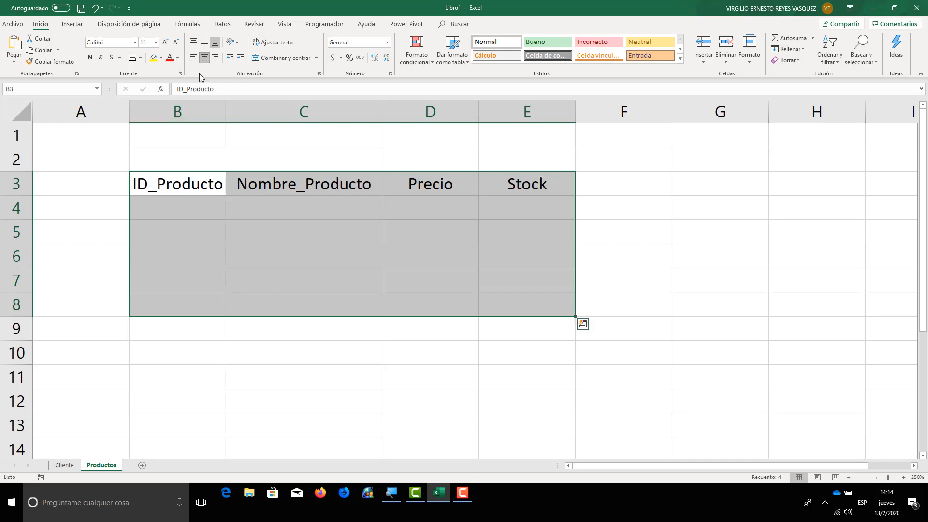
{"action": "left_click", "coordinate": [193, 203]}
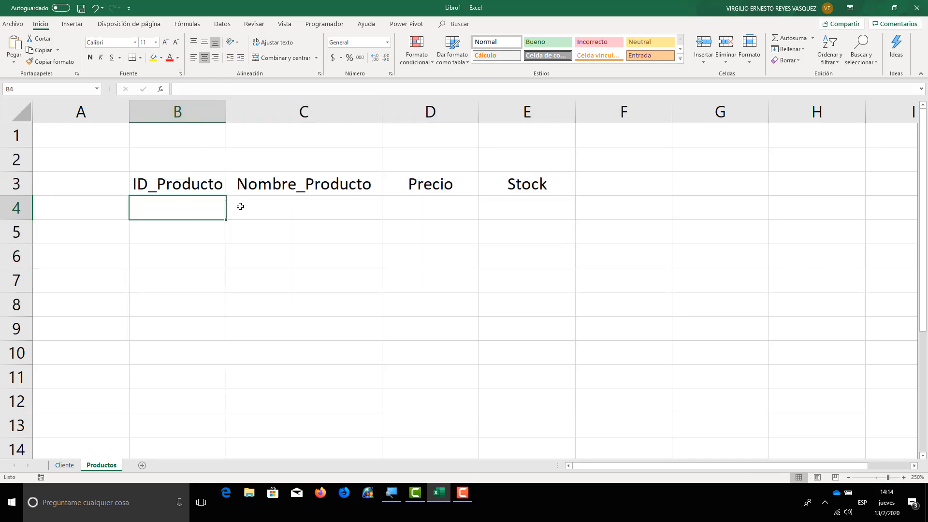
- Enter the first product in row 4 with the name Horchata and the ID_Producto 1
{"action": "left_click", "coordinate": [296, 208]}
{"action": "type", "text": "Horchata"}
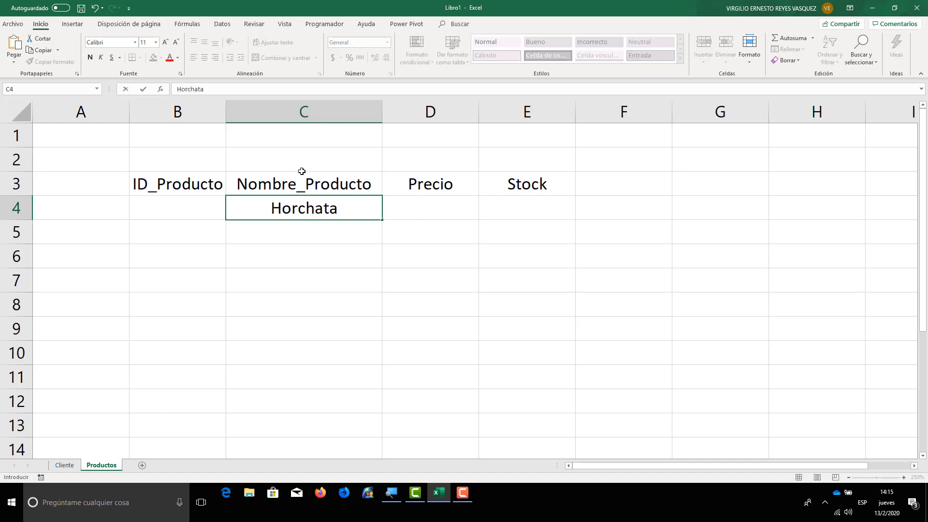
{"action": "left_click", "coordinate": [199, 206]}
{"action": "type", "text": "11"}
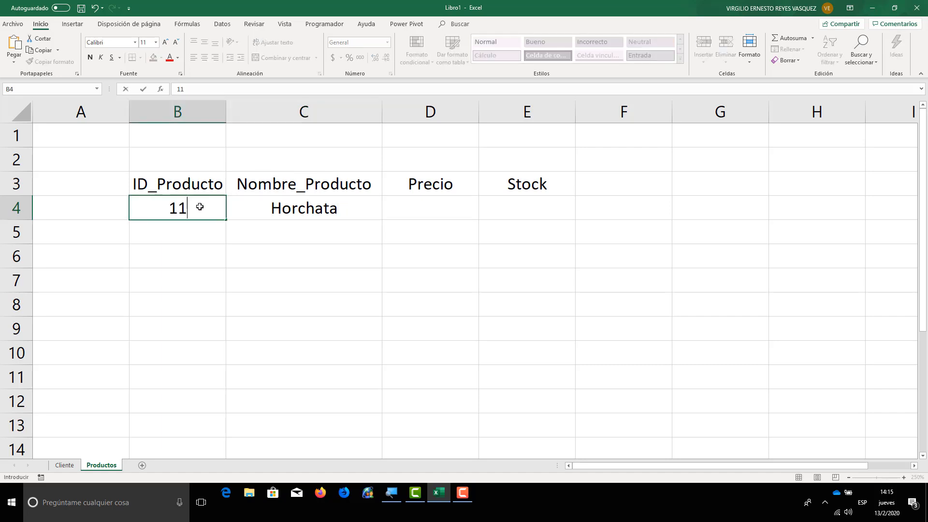
{"action": "key", "text": "BackSpace"}
{"action": "left_click", "coordinate": [281, 201]}
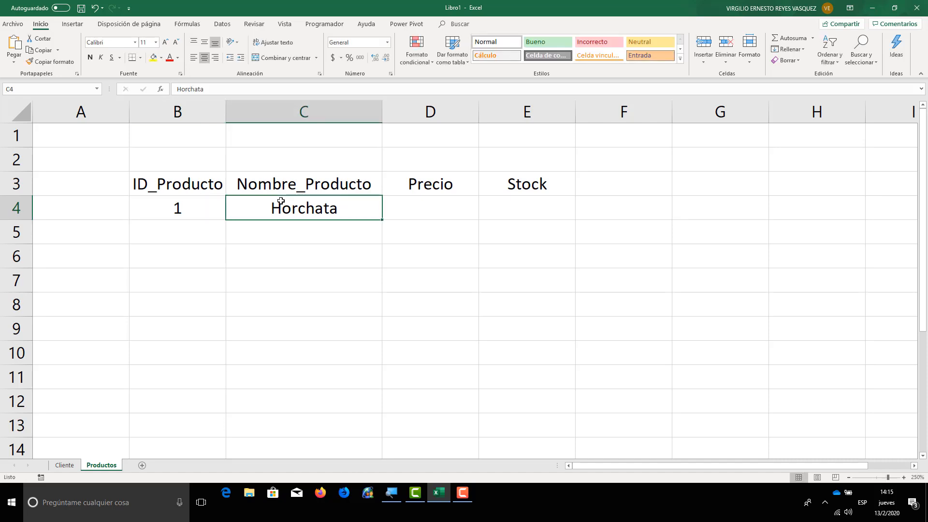
- Compare the first customer record on the Cliente sheet with the ID and name of the first product on the Productos sheet
{"action": "left_click", "coordinate": [64, 465]}
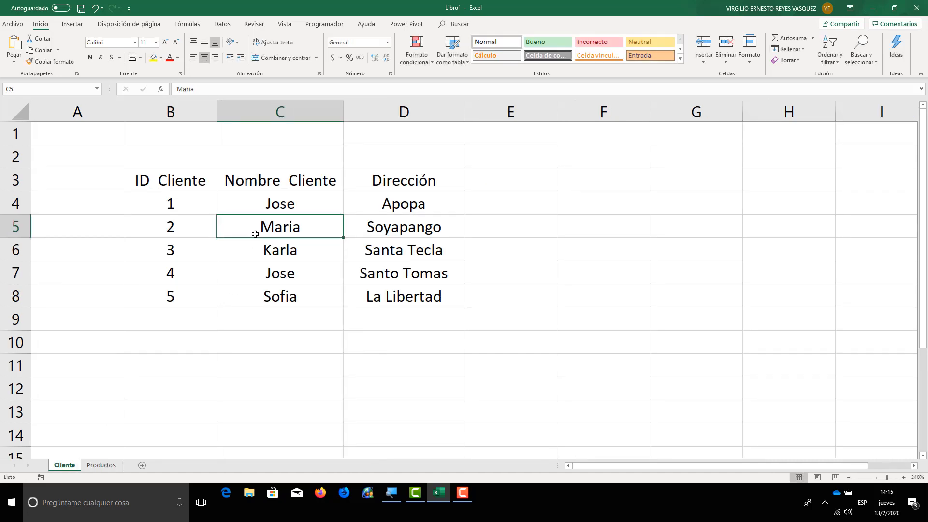
{"action": "left_click", "coordinate": [265, 206]}
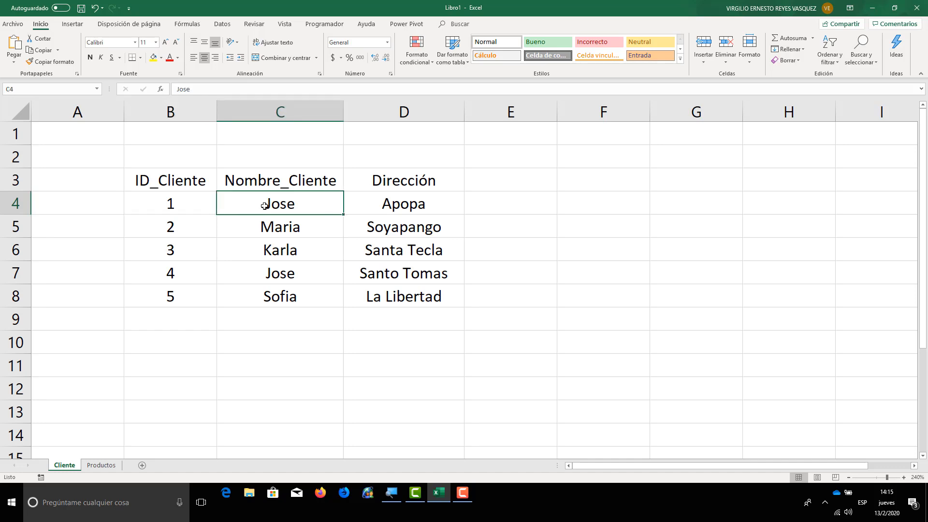
{"action": "left_click", "coordinate": [102, 465]}
{"action": "left_click", "coordinate": [196, 206]}
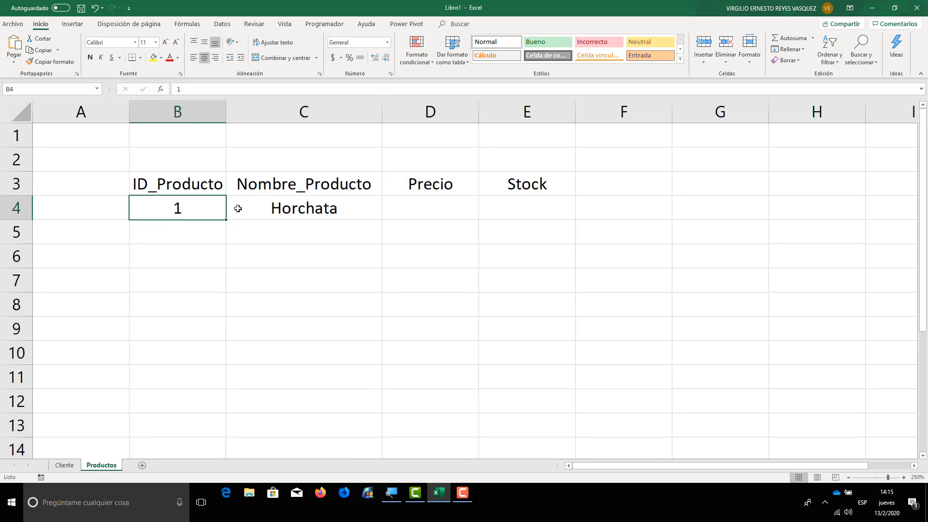
{"action": "left_click", "coordinate": [267, 211]}
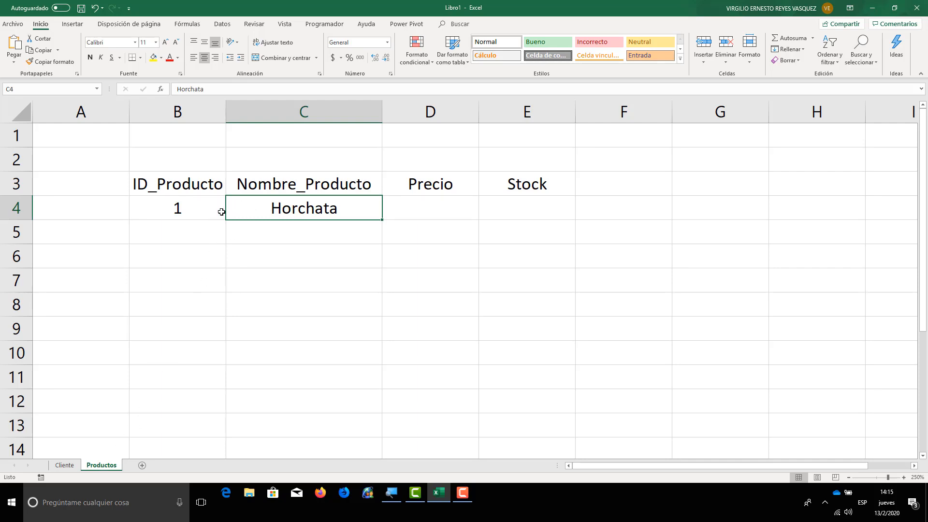
- Set Horchata's price to $0.75 in cell D4 and its stock to 41 in cell E4
{"action": "left_click", "coordinate": [438, 207]}
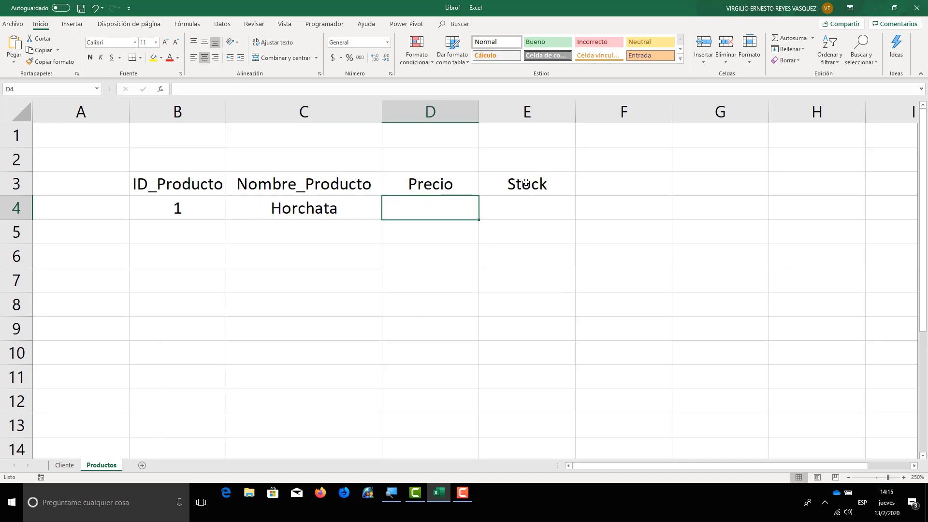
{"action": "type", "text": "0.75"}
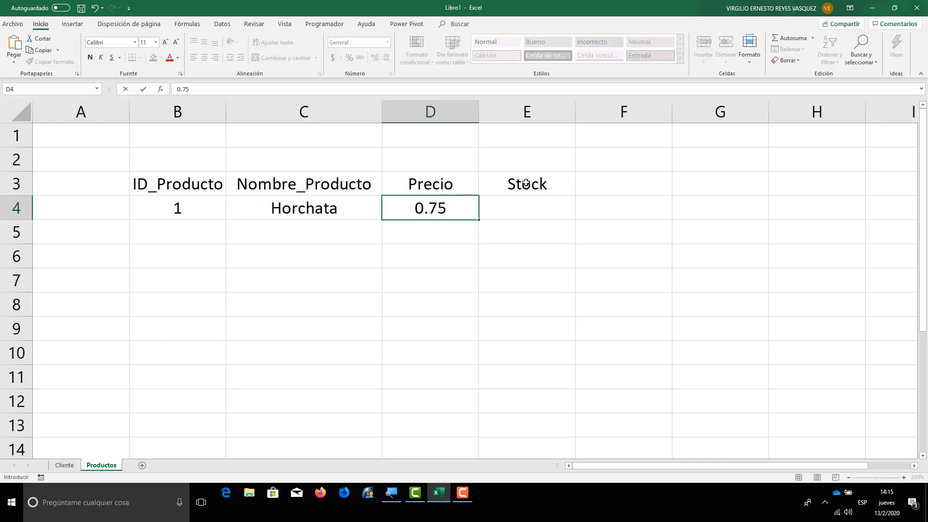
{"action": "key", "text": "BackSpace"}
{"action": "key", "text": "BackSpace"}
{"action": "key", "text": "BackSpace"}
{"action": "key", "text": "BackSpace"}
{"action": "type", "text": "$0.75"}
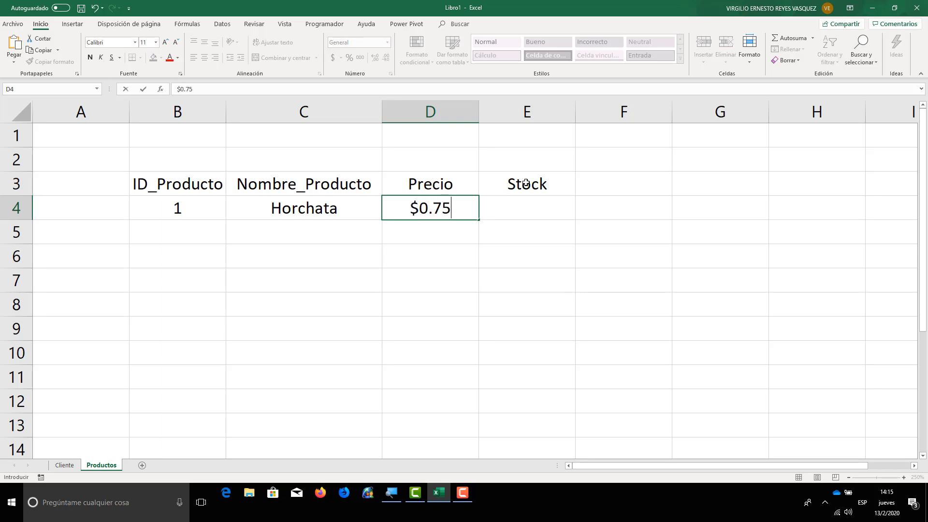
{"action": "key", "text": "ctrl+Return"}
{"action": "key", "text": "Right"}
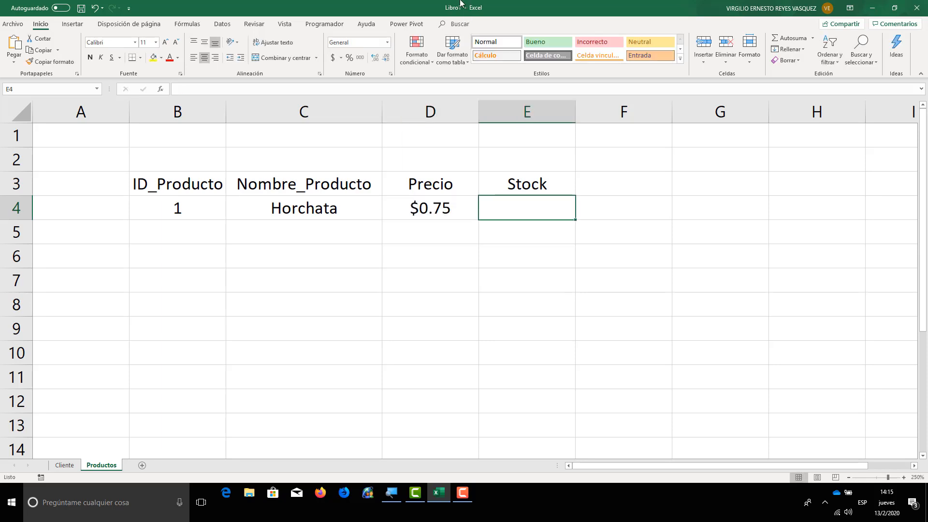
{"action": "type", "text": "41"}
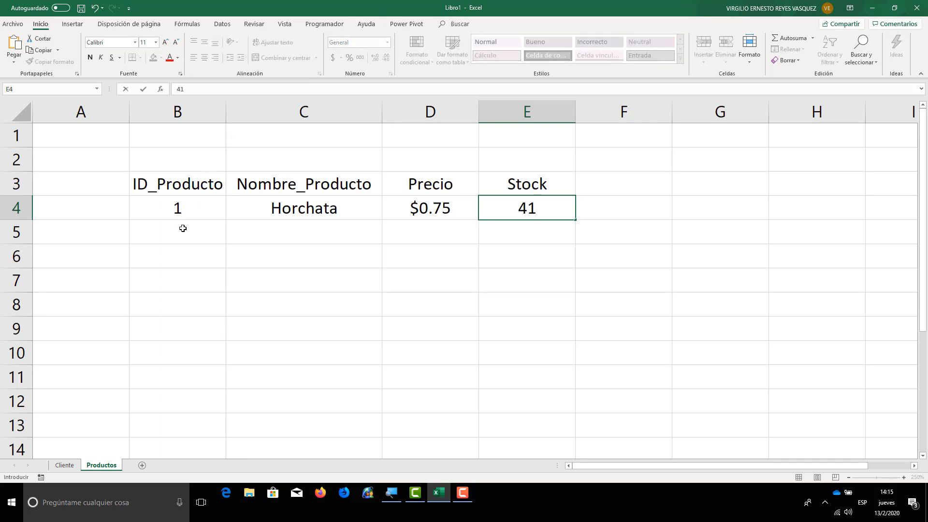
- Enter the second product in row 5 with ID 2, name Macarrones, price $1.25 and stock 34
{"action": "left_click", "coordinate": [182, 225]}
{"action": "type", "text": "2"}
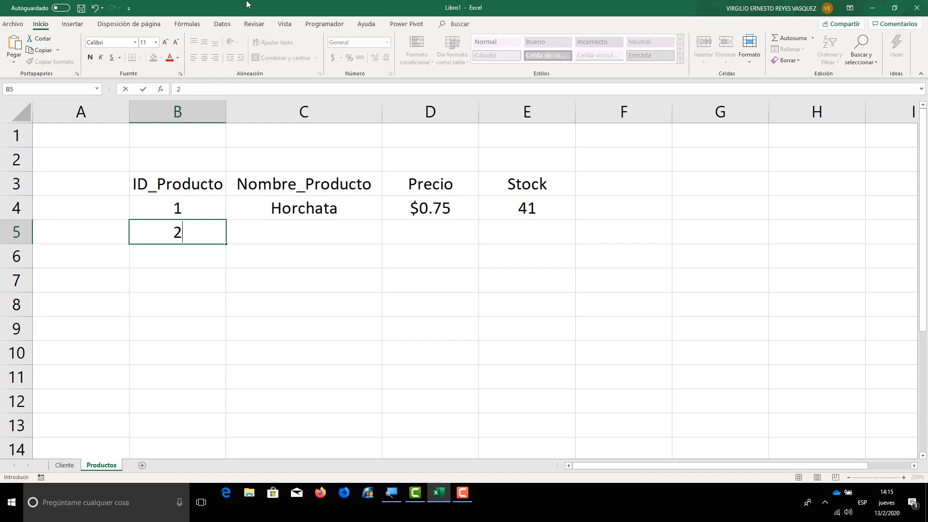
{"action": "key", "text": "Tab"}
{"action": "type", "text": "Macarrones"}
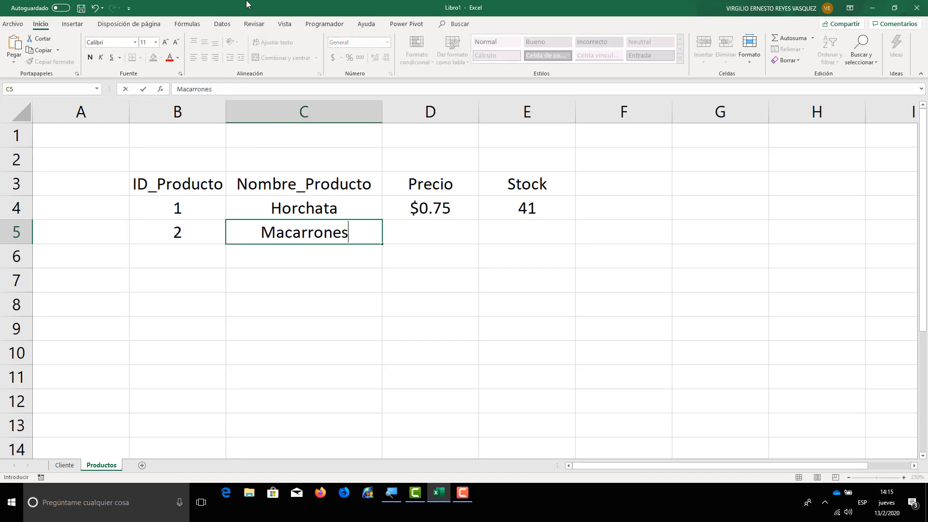
{"action": "key", "text": "Tab"}
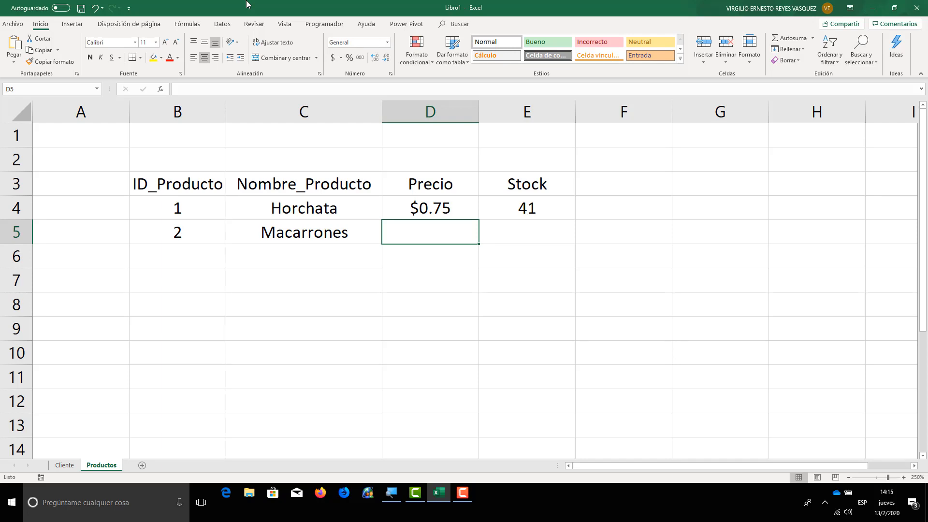
{"action": "type", "text": "$1."}
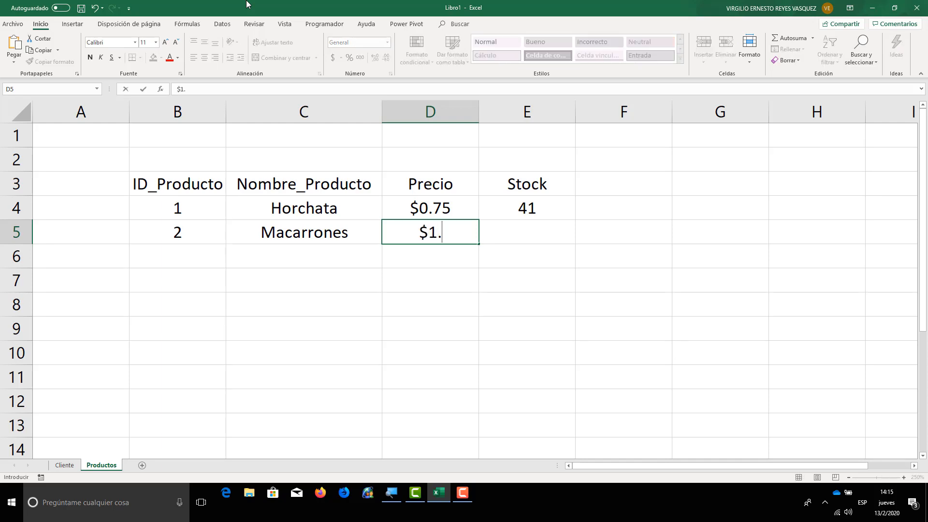
{"action": "type", "text": "25"}
{"action": "key", "text": "Tab"}
{"action": "type", "text": "34"}
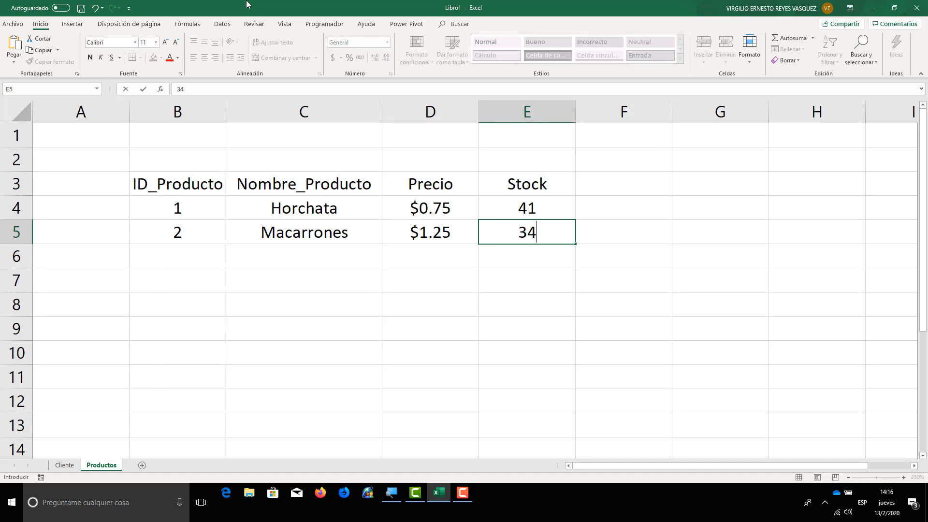
- Enter the third product in row 6 with ID 3, name Queso duro, price $3 and stock 38
{"action": "left_click", "coordinate": [182, 254]}
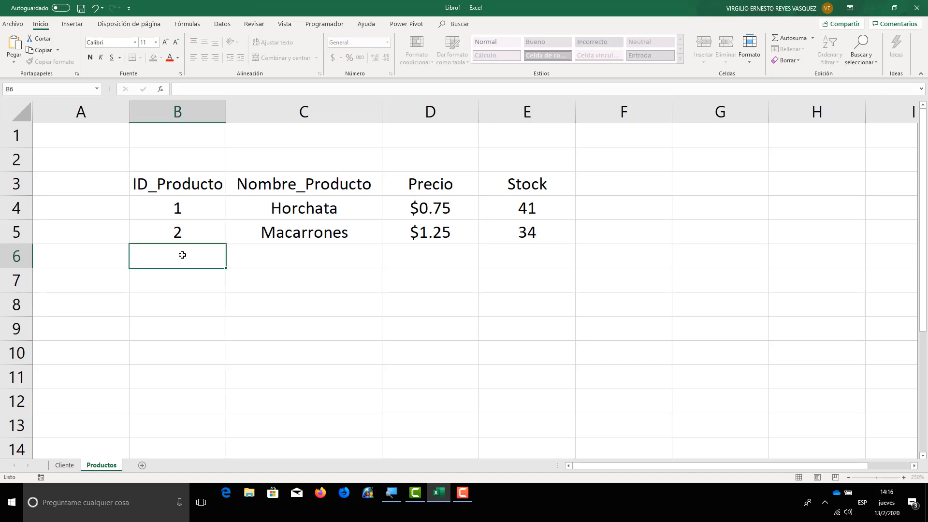
{"action": "type", "text": "3"}
{"action": "key", "text": "Tab"}
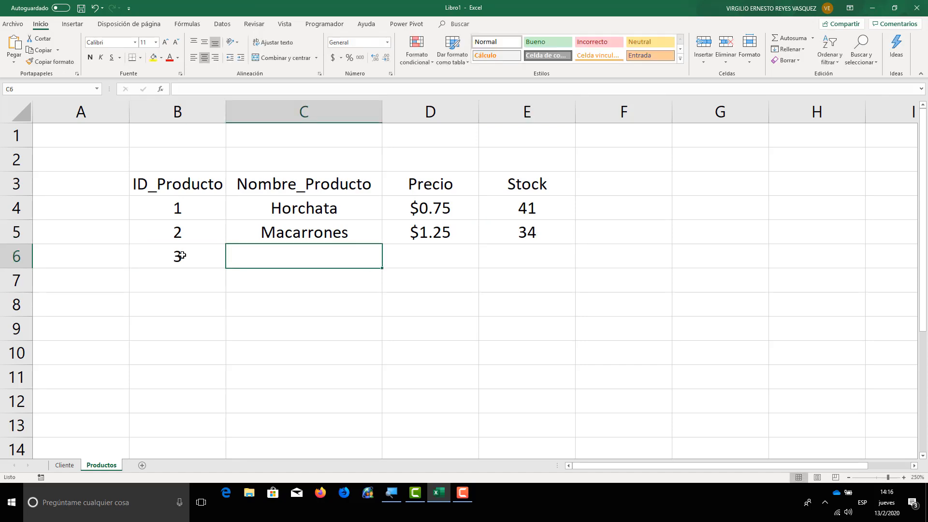
{"action": "type", "text": "Queso du"}
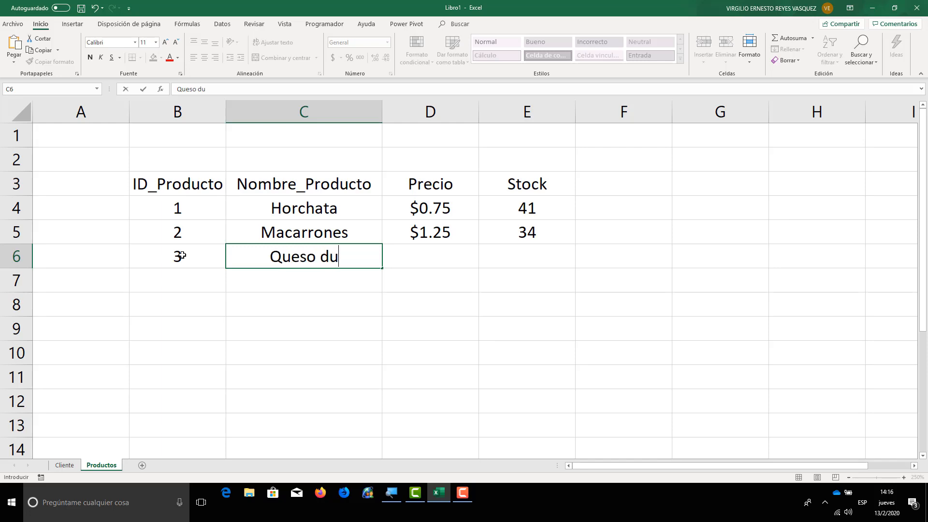
{"action": "type", "text": "ro"}
{"action": "key", "text": "Tab"}
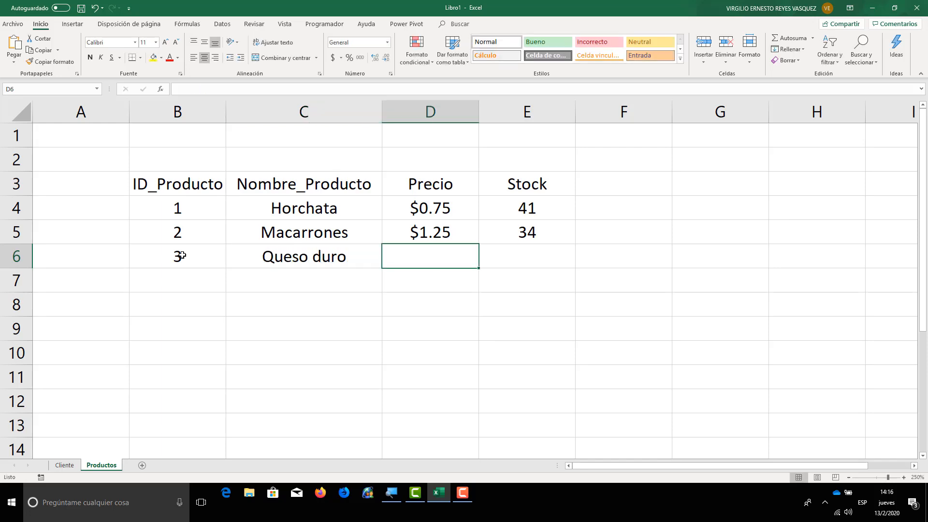
{"action": "type", "text": "$3"}
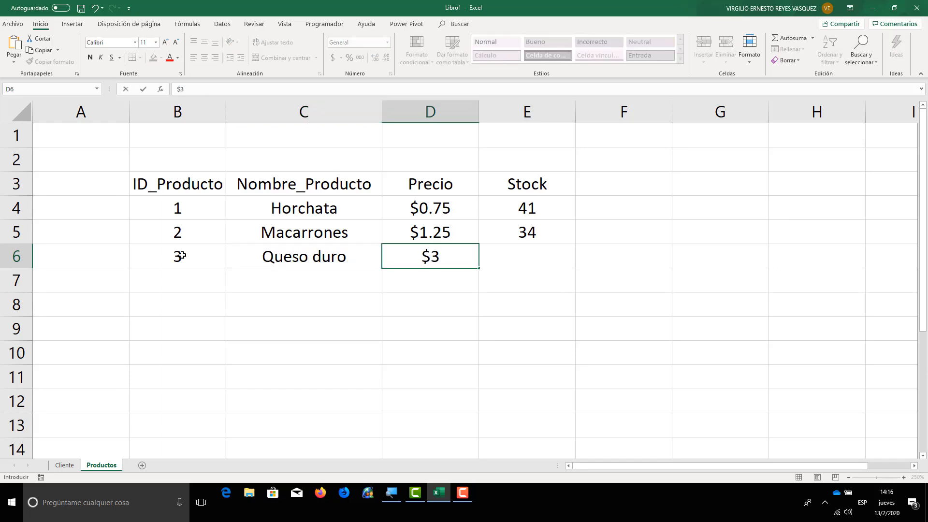
{"action": "key", "text": "Tab"}
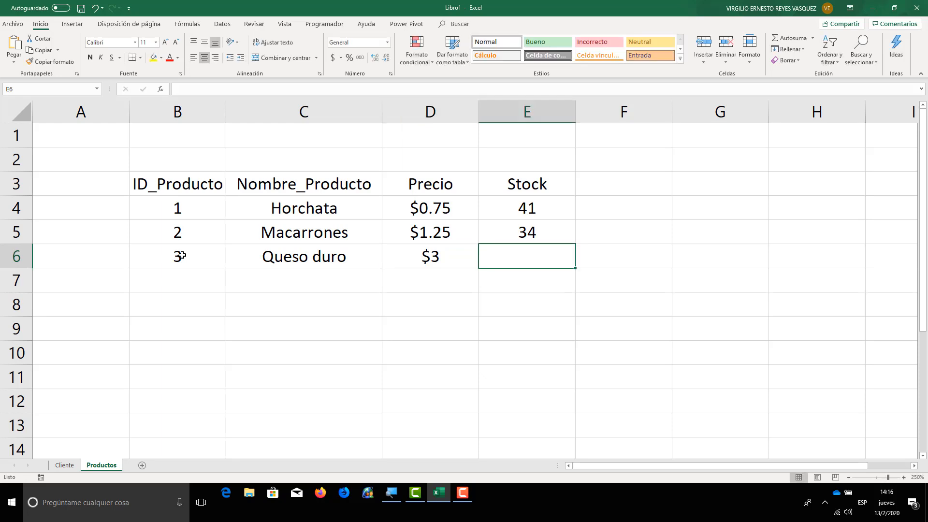
{"action": "type", "text": "38"}
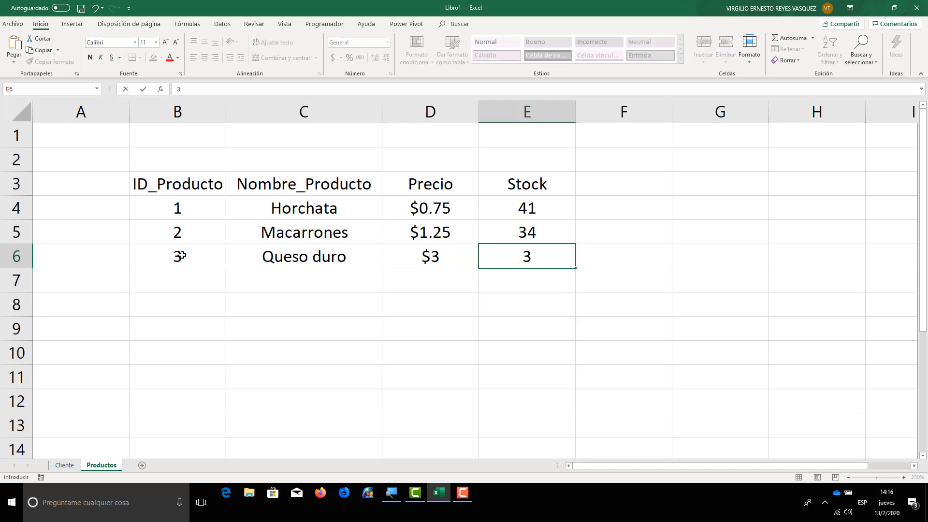
- Enter the fourth product in row 7 with ID 4, name Coca Cola, price $1.75 and stock 26
{"action": "left_click", "coordinate": [188, 281]}
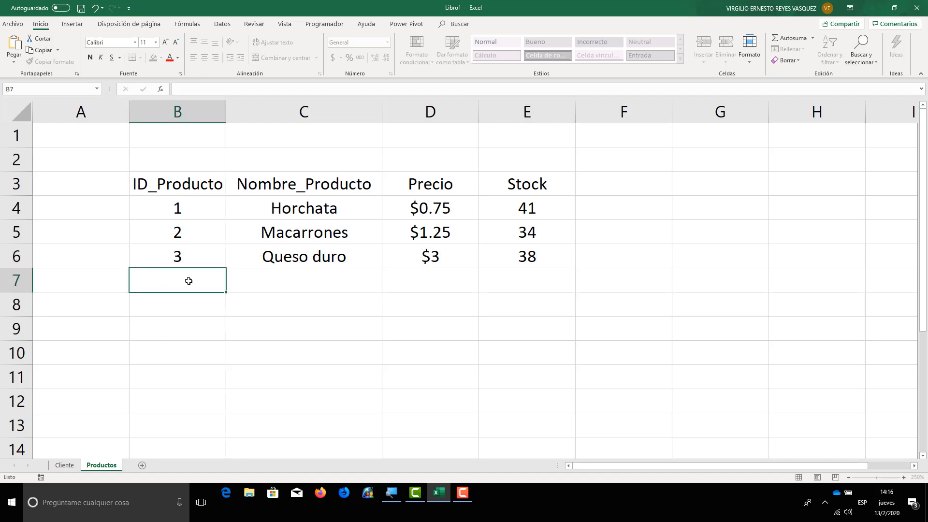
{"action": "type", "text": "4"}
{"action": "key", "text": "Tab"}
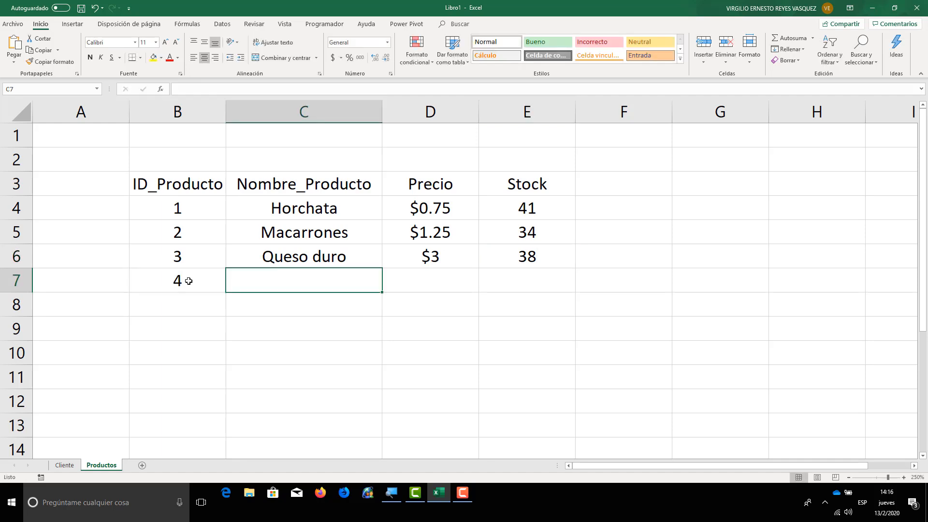
{"action": "type", "text": "Coca Cola"}
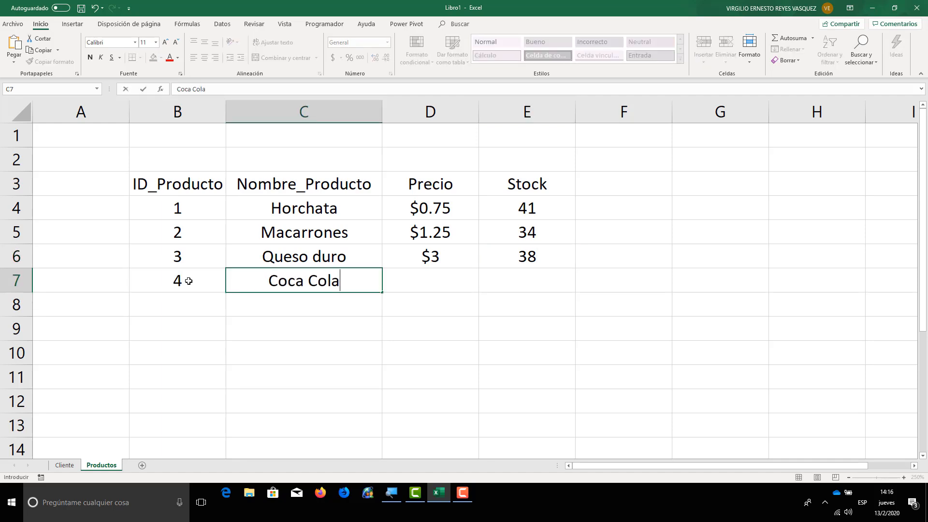
{"action": "key", "text": "Tab"}
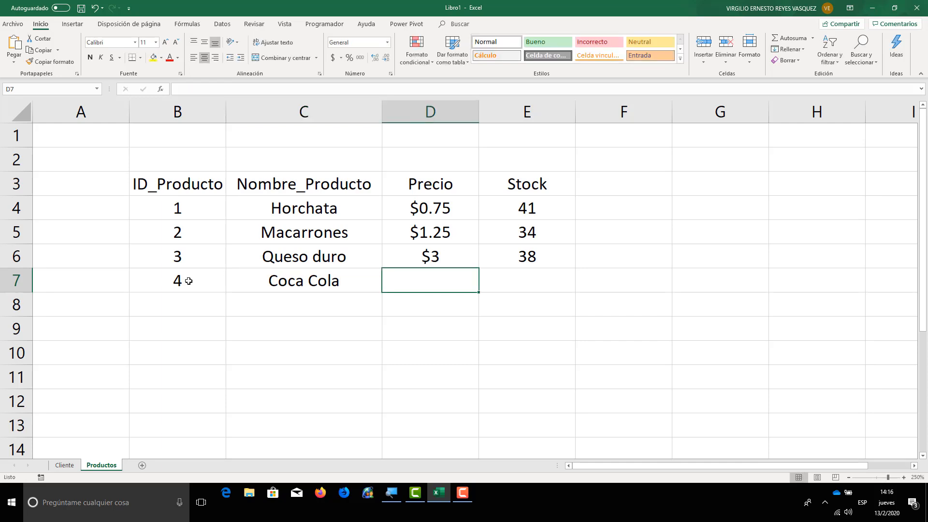
{"action": "type", "text": "$1"}
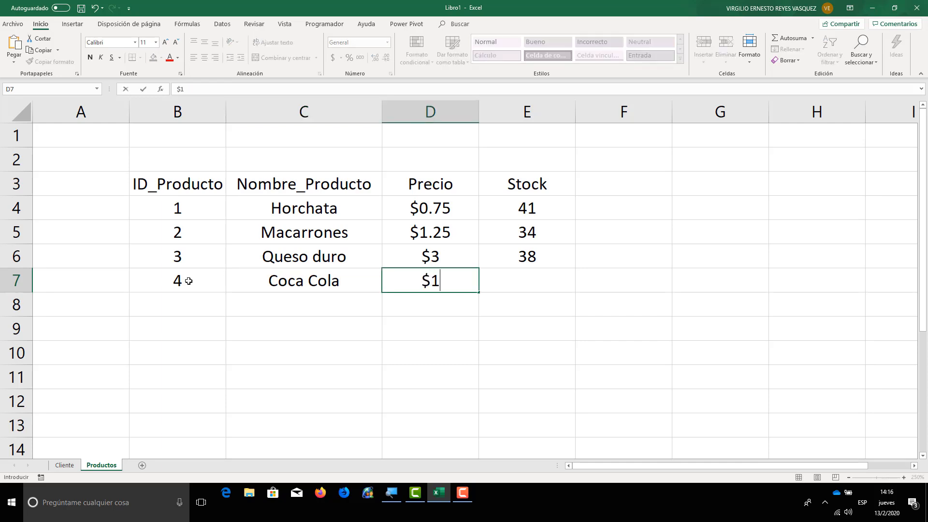
{"action": "type", "text": ".75"}
{"action": "key", "text": "Tab"}
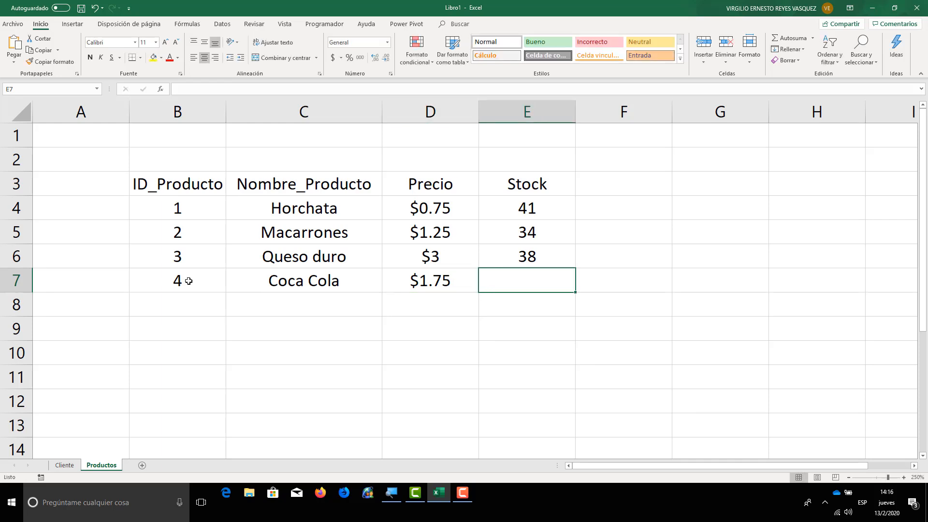
{"action": "type", "text": "26"}
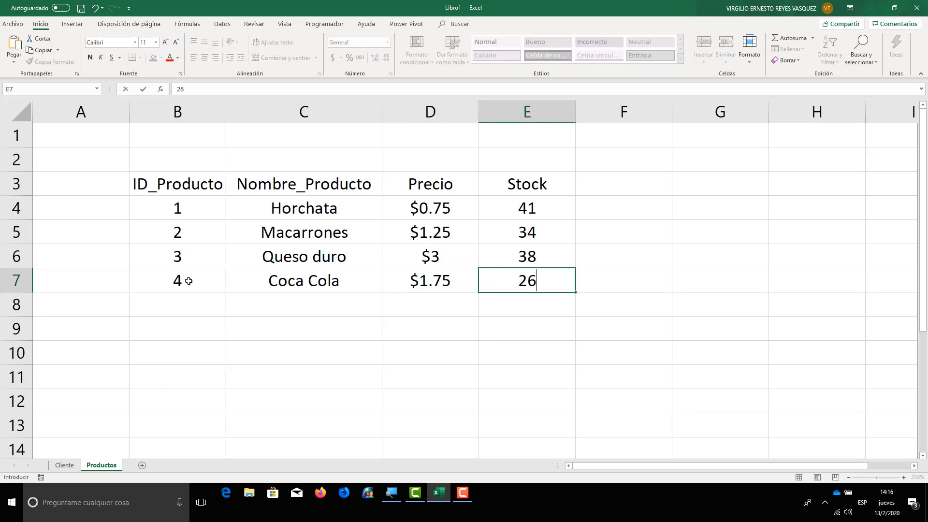
- Enter the fifth product in row 8 with ID 5, name Hielo, price $0.50 and stock 30
{"action": "left_click", "coordinate": [208, 305]}
{"action": "type", "text": "5"}
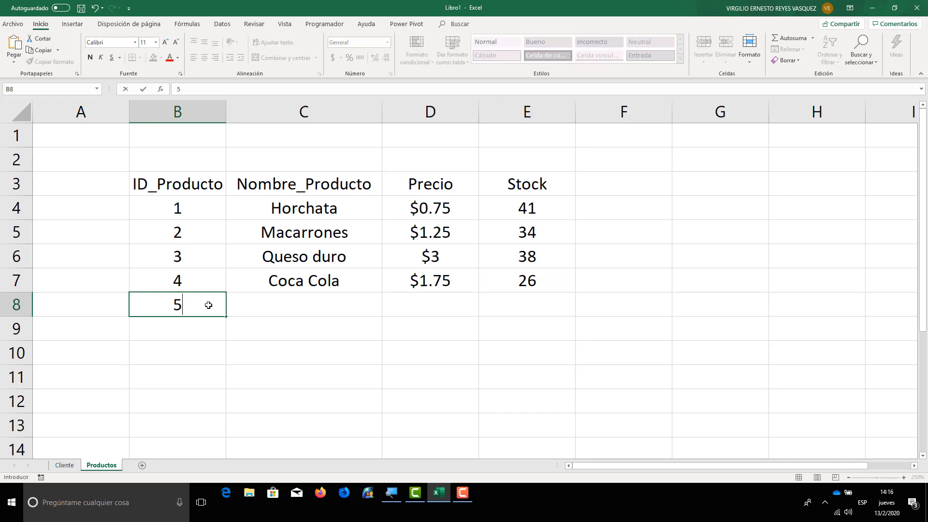
{"action": "key", "text": "Tab"}
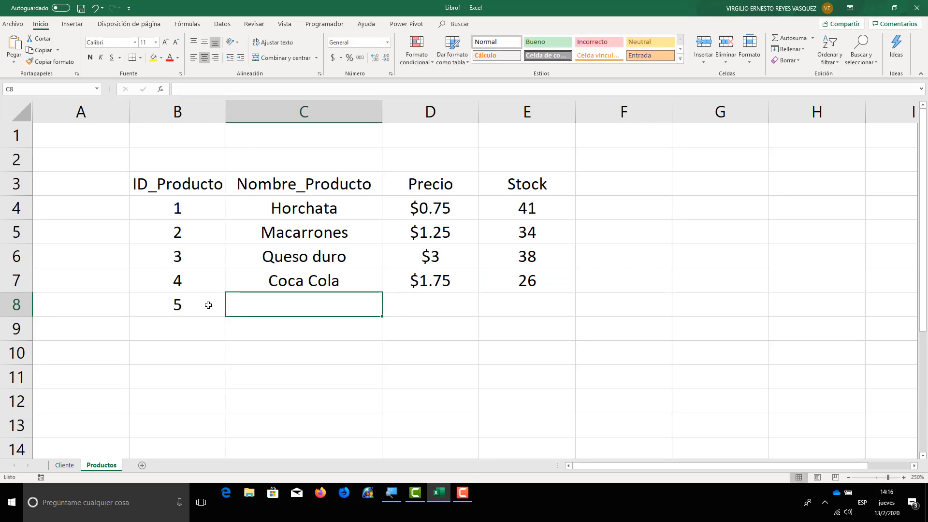
{"action": "type", "text": "Hielo"}
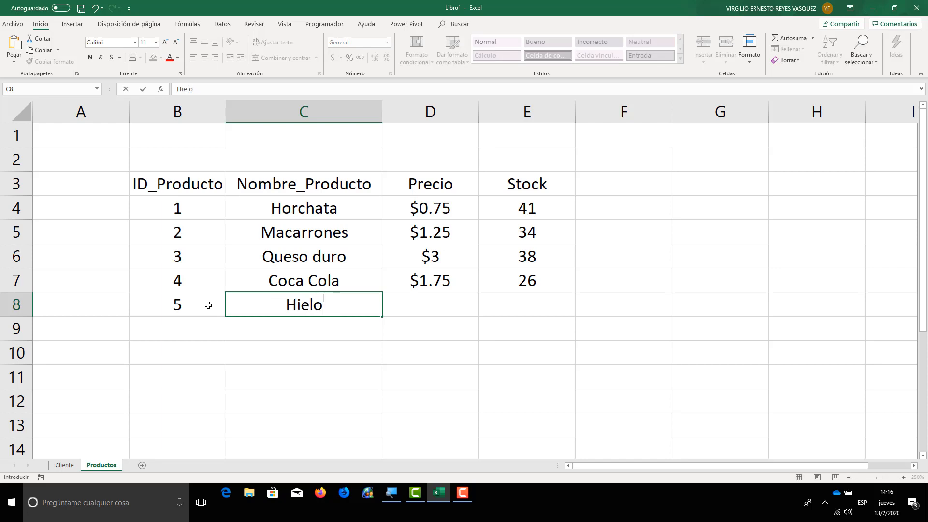
{"action": "key", "text": "Tab"}
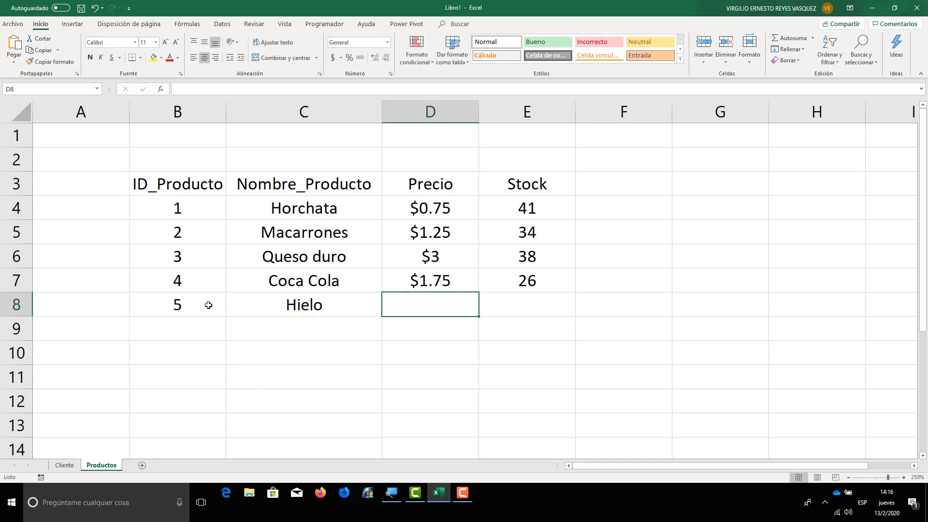
{"action": "type", "text": "$0.50"}
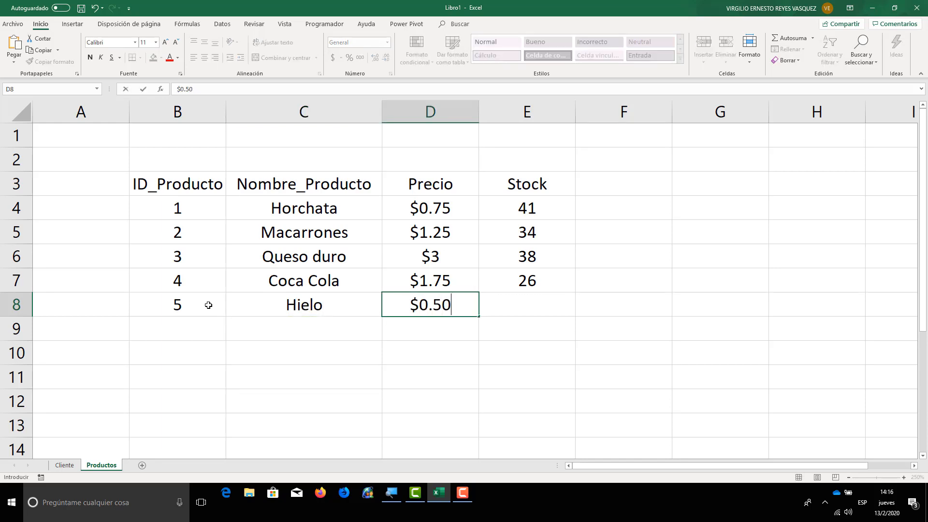
{"action": "key", "text": "Tab"}
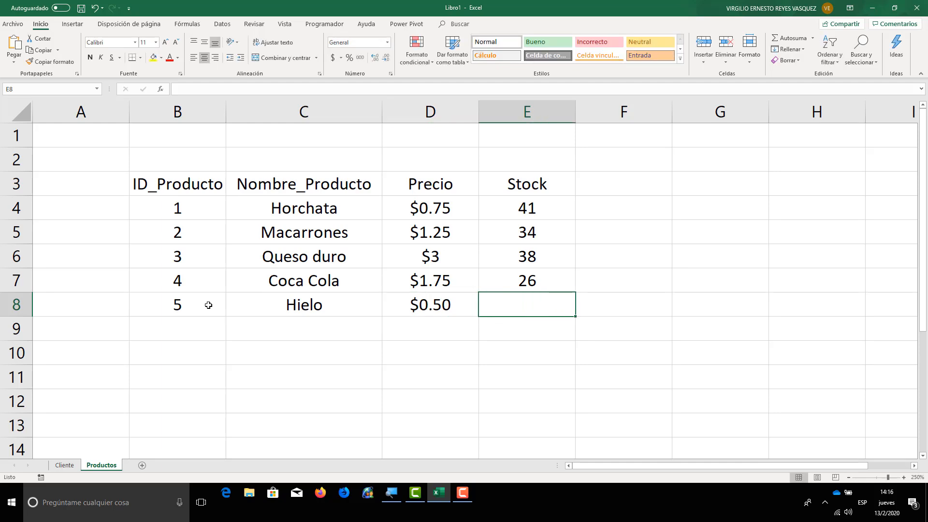
{"action": "type", "text": "3"}
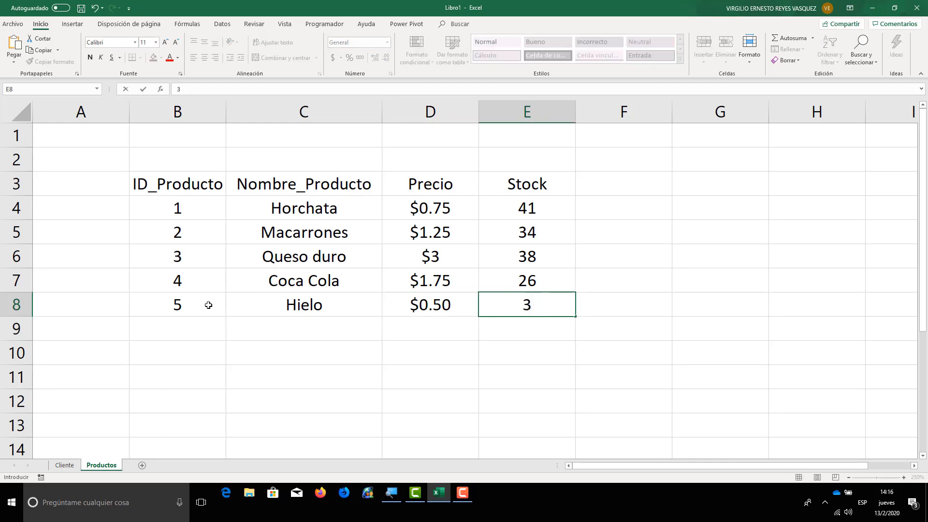
{"action": "type", "text": "0"}
{"action": "left_click", "coordinate": [263, 188]}
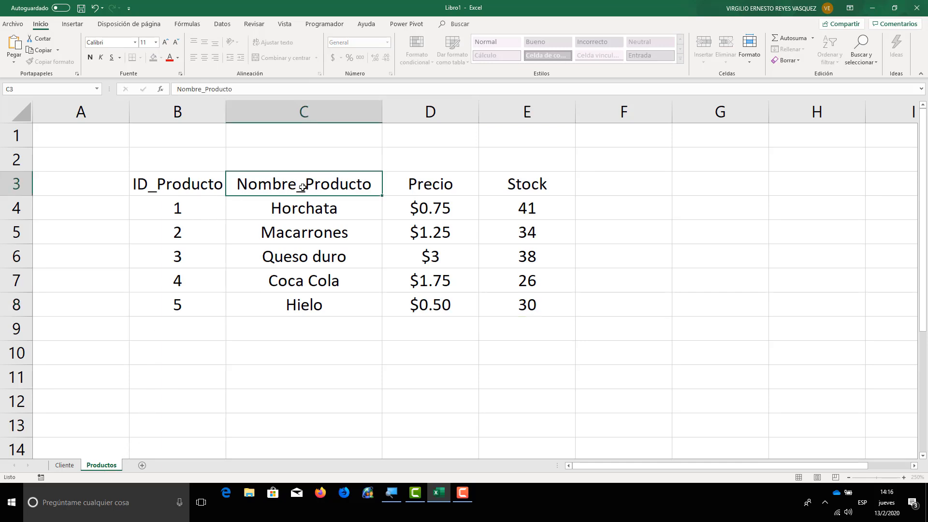
{"action": "left_click", "coordinate": [301, 211]}
{"action": "left_click", "coordinate": [210, 208]}
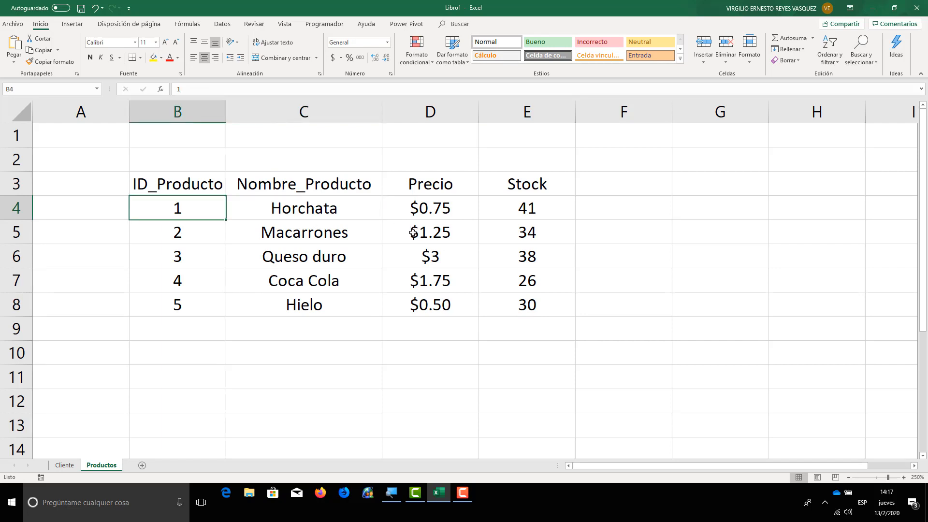
{"action": "left_click", "coordinate": [369, 254]}
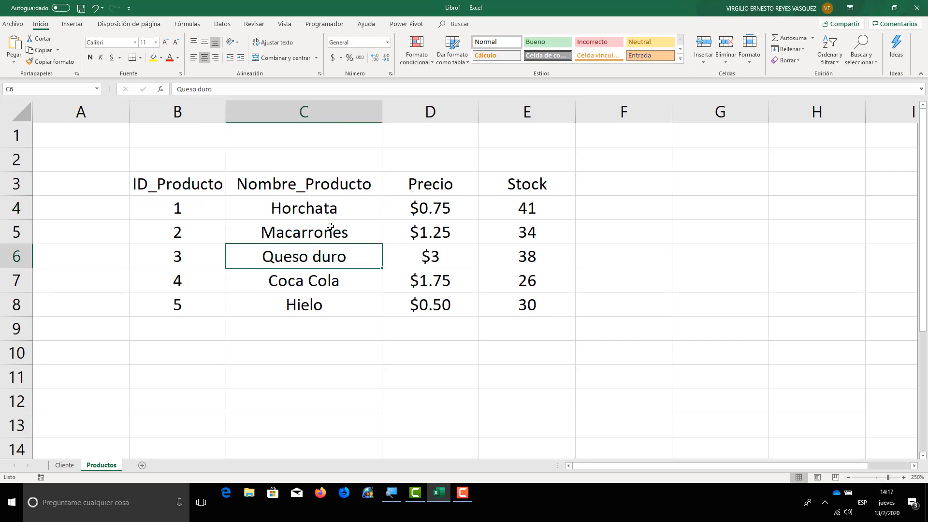
{"action": "left_click", "coordinate": [207, 111]}
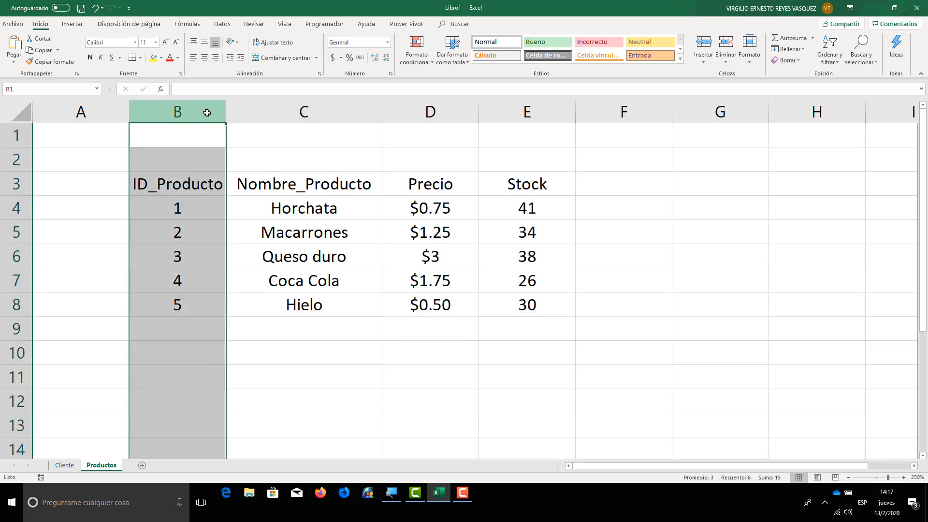
{"action": "left_click", "coordinate": [205, 209]}
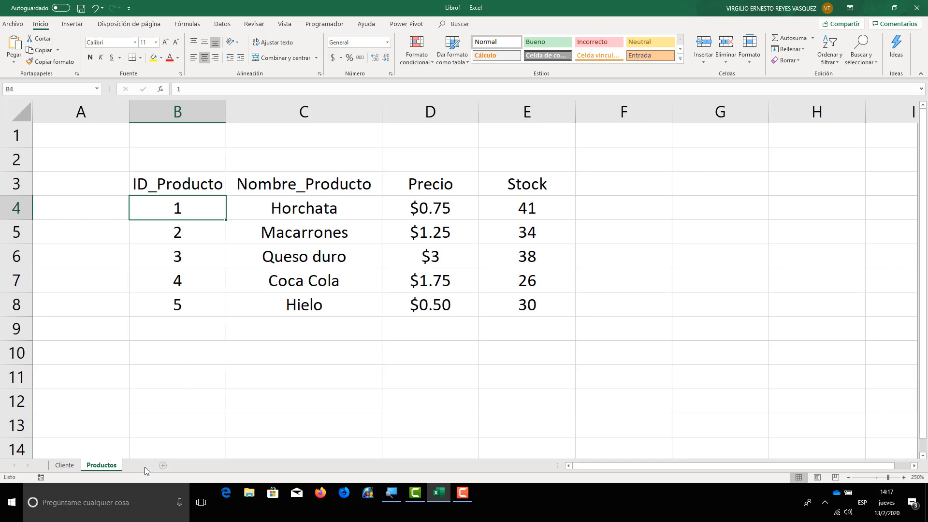
- Add a new worksheet after Productos and name it Factura
{"action": "left_click", "coordinate": [142, 465]}
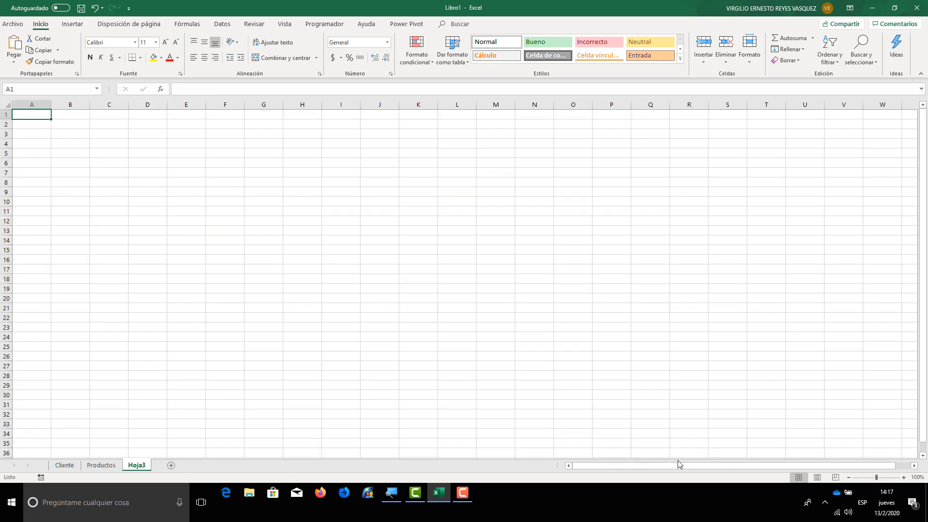
{"action": "left_click", "coordinate": [903, 478]}
{"action": "double_click", "coordinate": [903, 477]}
{"action": "double_click", "coordinate": [904, 477]}
{"action": "double_click", "coordinate": [904, 477]}
{"action": "left_click", "coordinate": [904, 478]}
{"action": "double_click", "coordinate": [904, 478]}
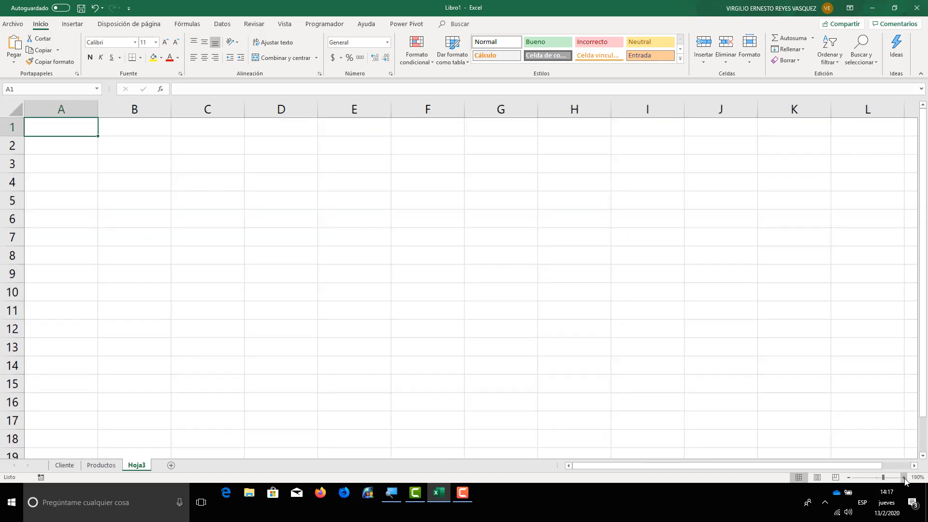
{"action": "left_click", "coordinate": [903, 478]}
{"action": "left_click", "coordinate": [904, 477]}
{"action": "left_click", "coordinate": [904, 478]}
{"action": "left_click", "coordinate": [904, 478]}
{"action": "left_click", "coordinate": [904, 477]}
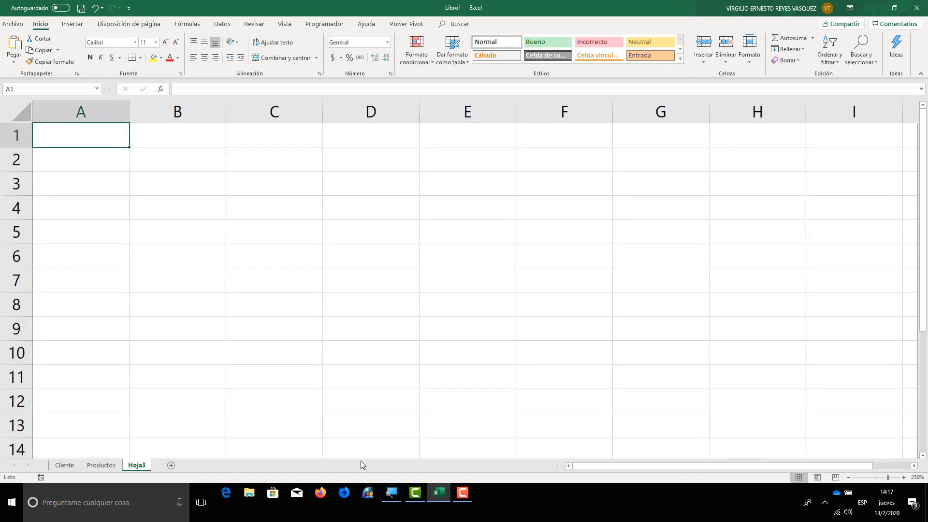
{"action": "double_click", "coordinate": [137, 465]}
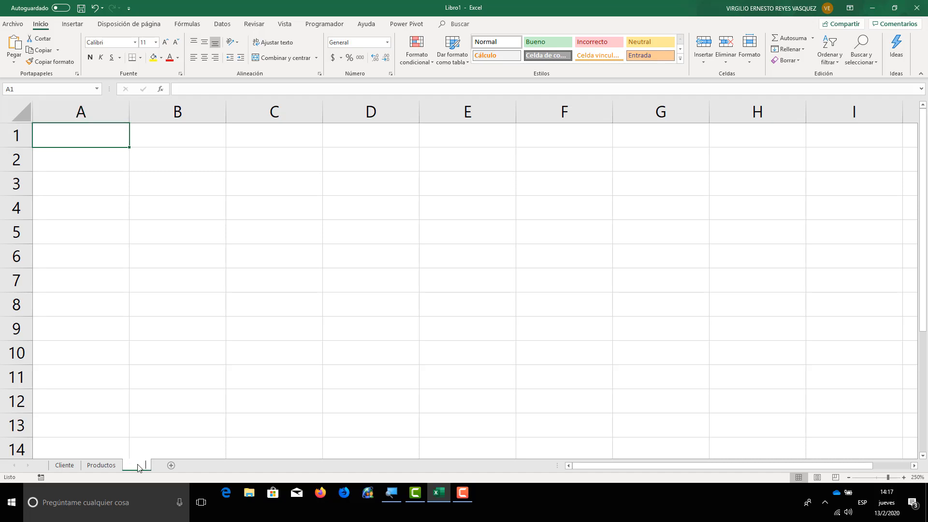
{"action": "type", "text": "Factur"}
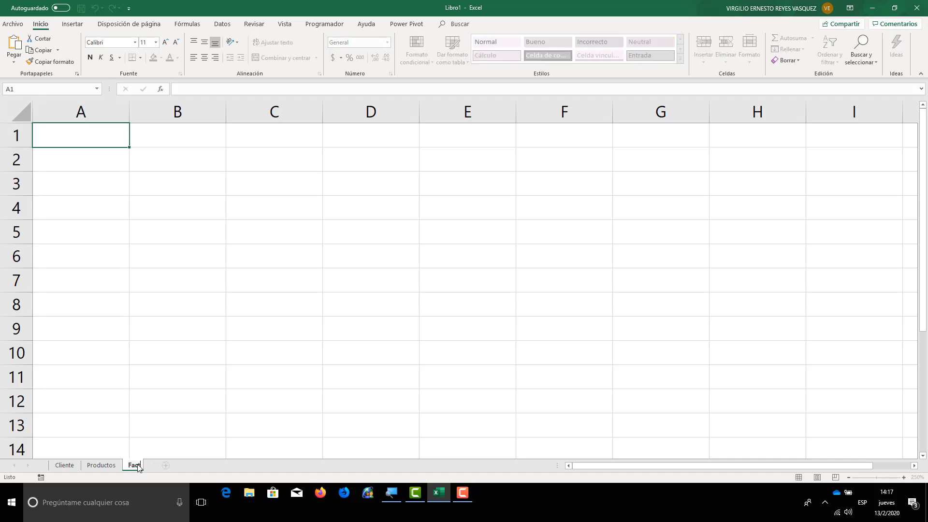
{"action": "type", "text": "a"}
{"action": "key", "text": "Return"}
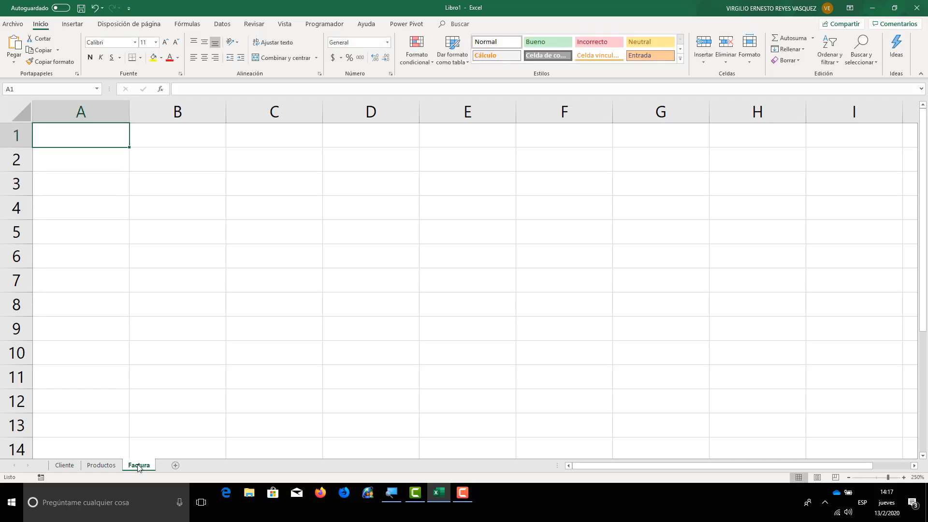
- Enter the headers ID_Factura, Fecha and ID_Cliente in cells B3 to D3 of the Factura sheet
{"action": "left_click", "coordinate": [190, 187]}
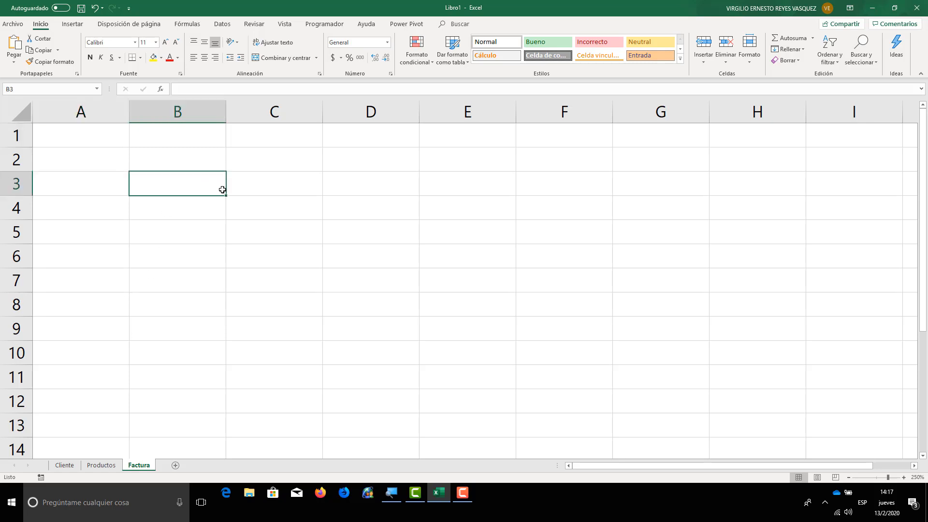
{"action": "type", "text": "I"}
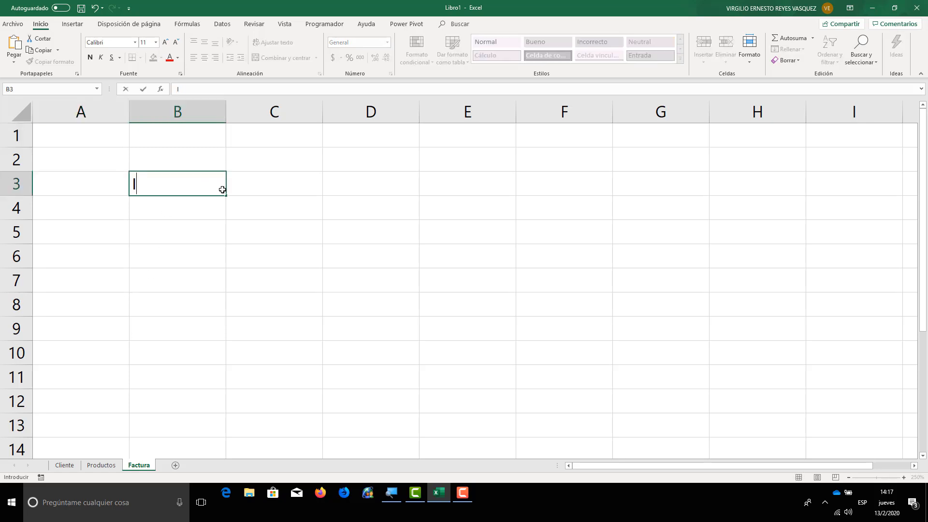
{"action": "type", "text": "D_Factura"}
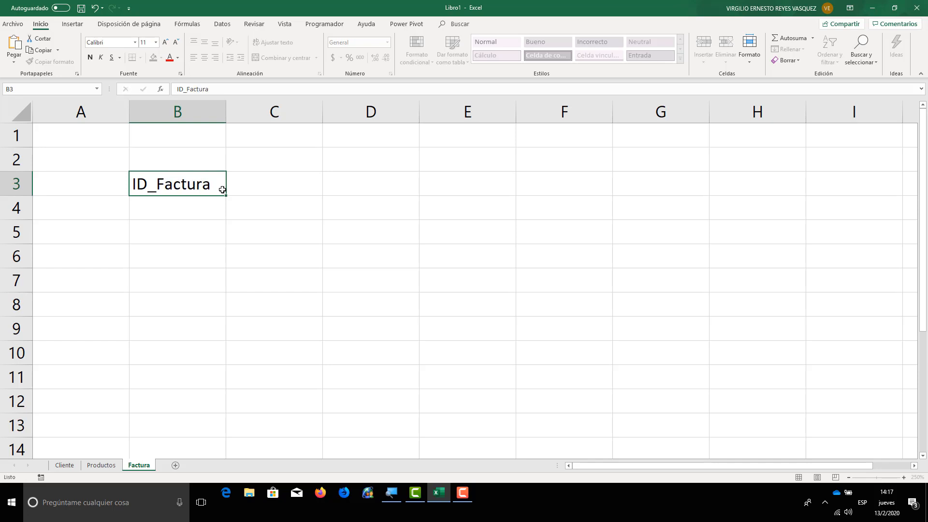
{"action": "key", "text": "Tab"}
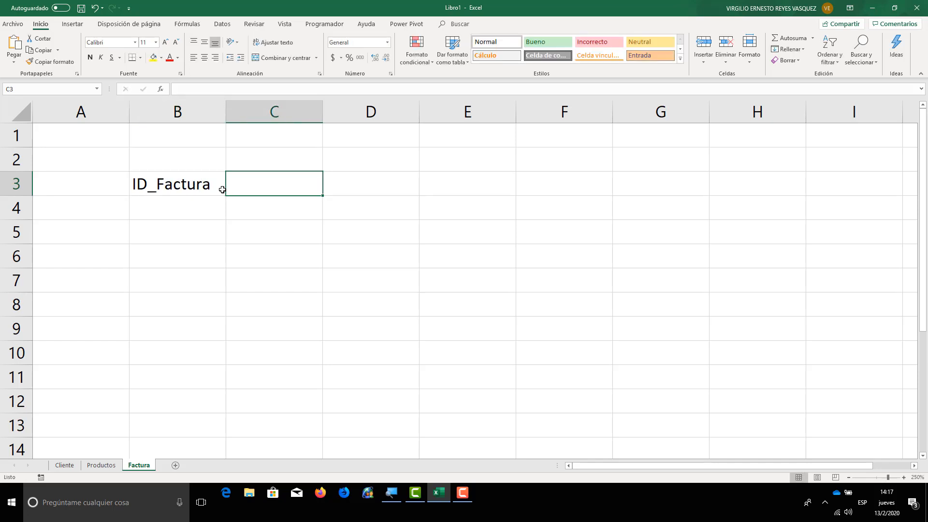
{"action": "type", "text": "Fecha"}
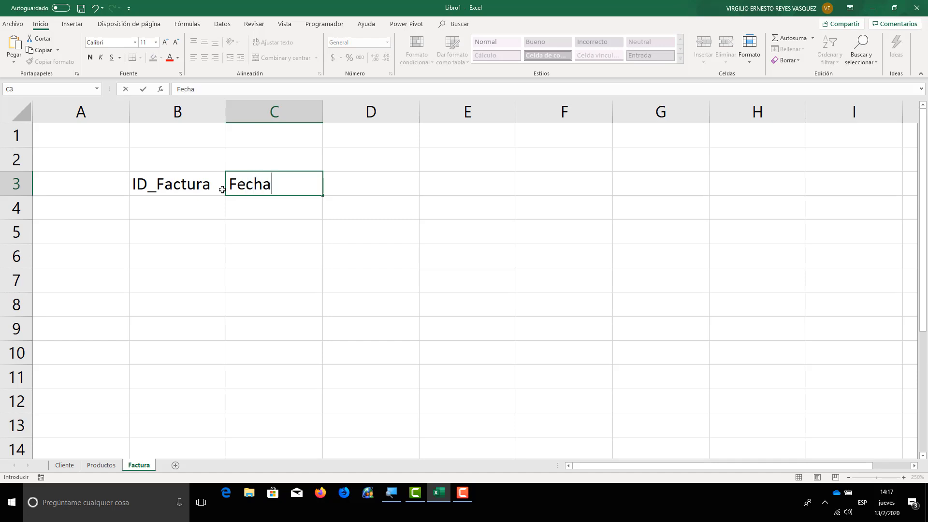
{"action": "key", "text": "Tab"}
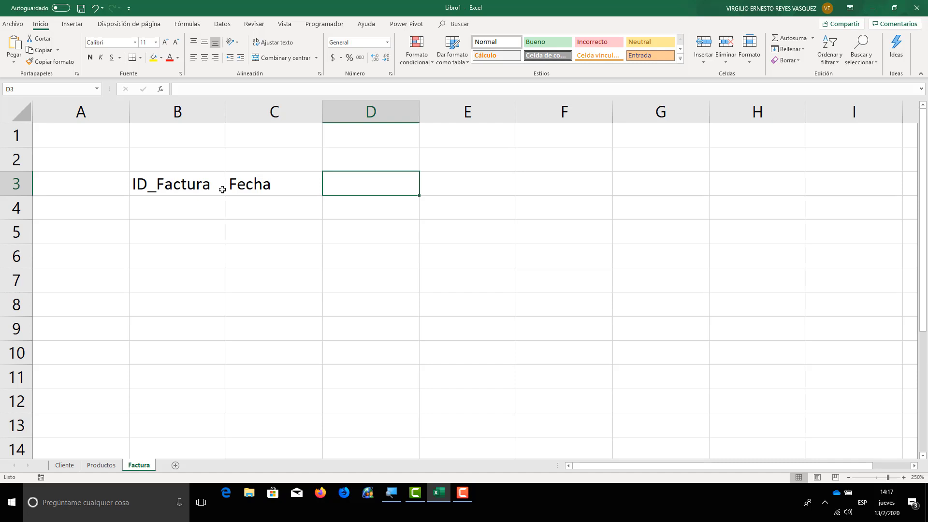
{"action": "type", "text": "id"}
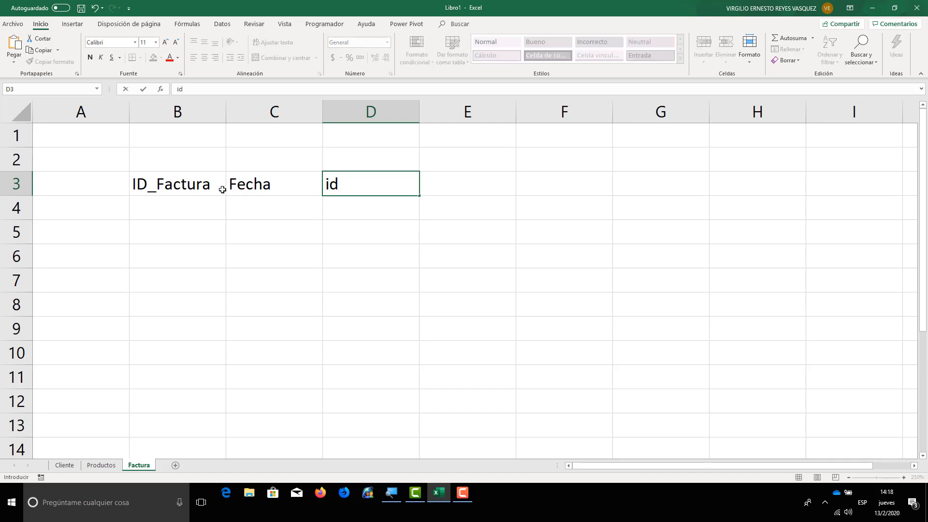
{"action": "key", "text": "BackSpace"}
{"action": "key", "text": "BackSpace"}
{"action": "type", "text": "ID_Cliente"}
{"action": "key", "text": "Tab"}
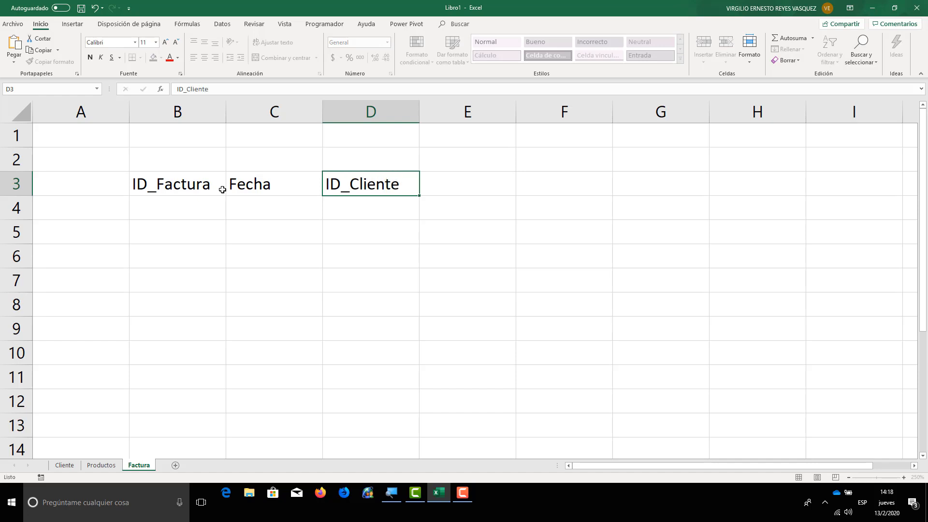
{"action": "left_click", "coordinate": [341, 187]}
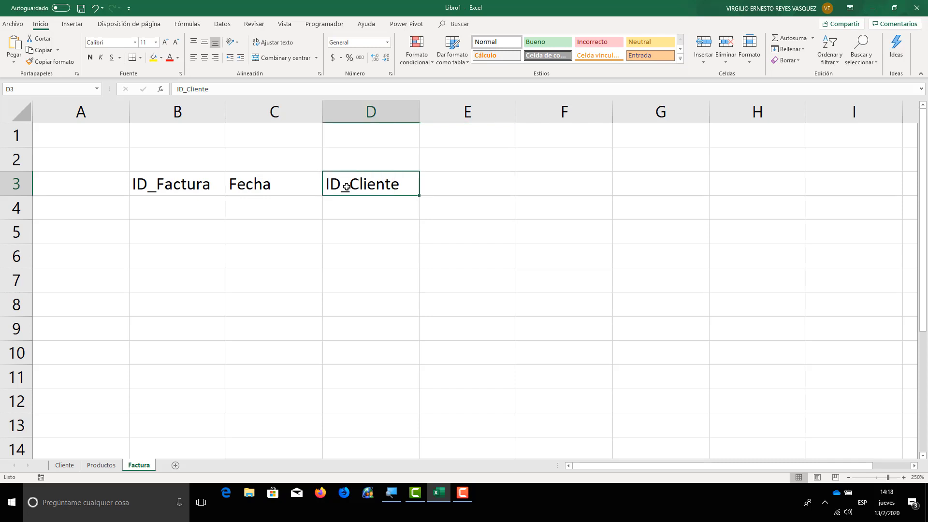
{"action": "left_click", "coordinate": [475, 183]}
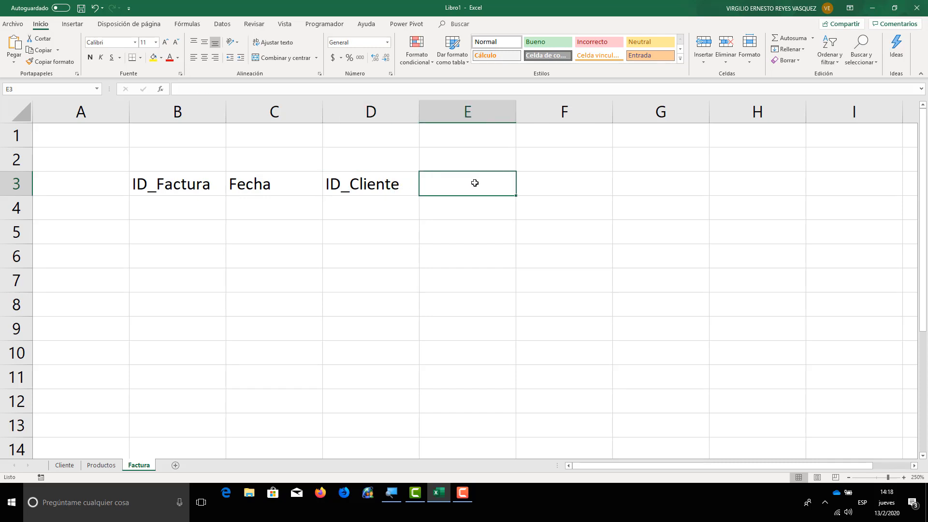
- Enter the headers ID_Producto and Monto in cells E3 and F3, and center the range B3:F8 horizontally
{"action": "type", "text": "ID_P"}
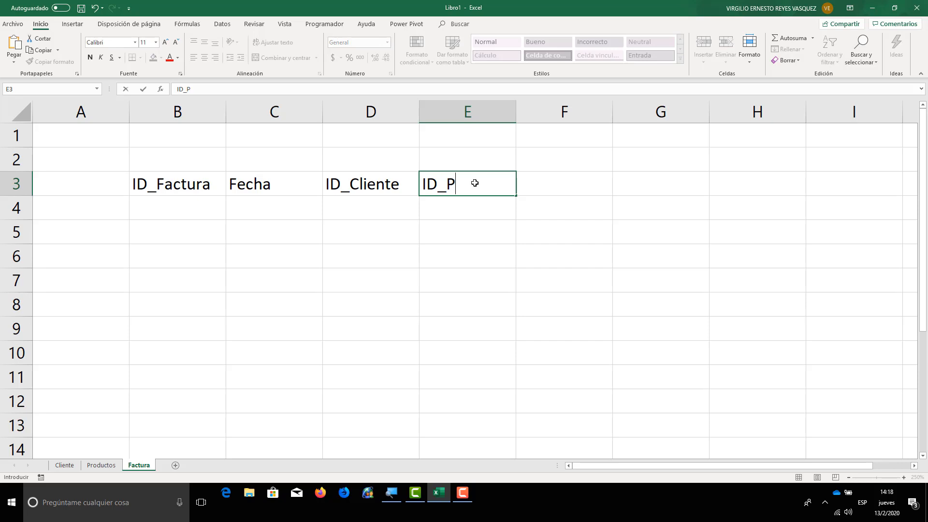
{"action": "type", "text": "roducto"}
{"action": "key", "text": "Tab"}
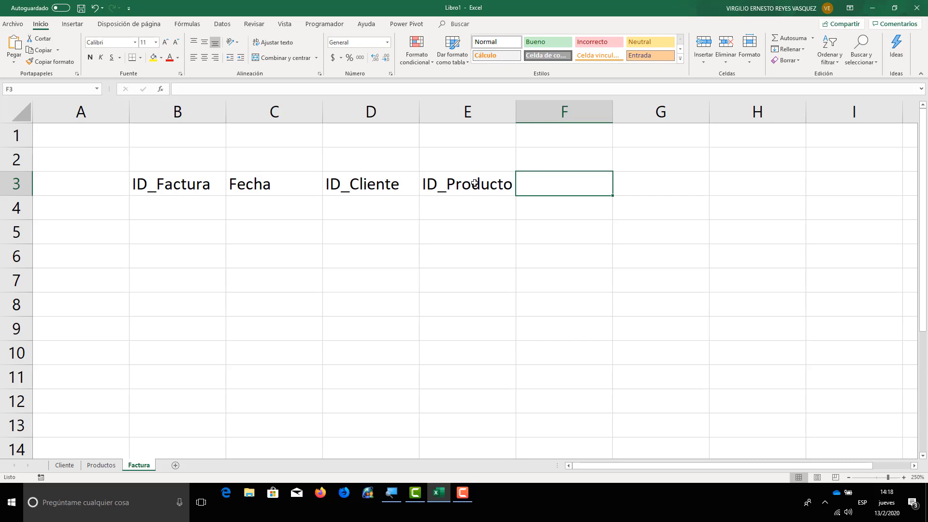
{"action": "type", "text": "Monto"}
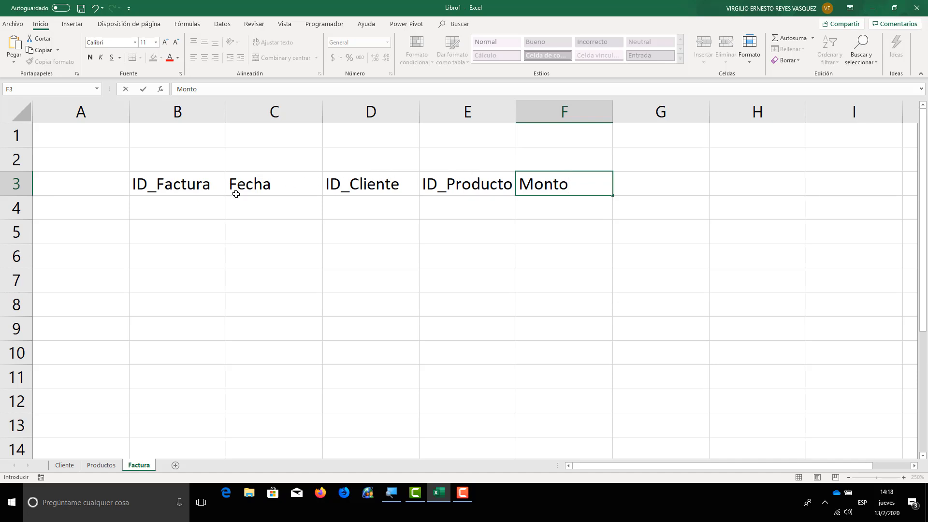
{"action": "left_click_drag", "start_coordinate": [223, 188], "coordinate": [554, 305]}
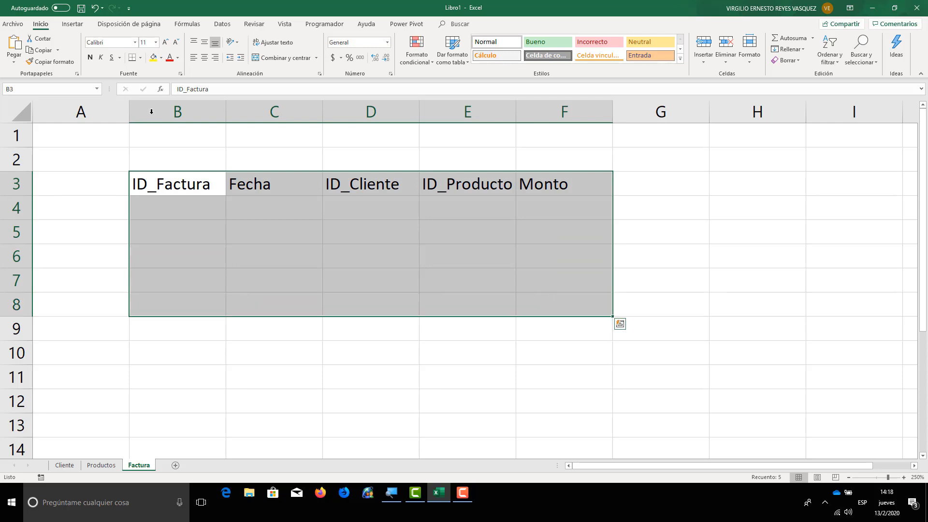
{"action": "left_click", "coordinate": [205, 58]}
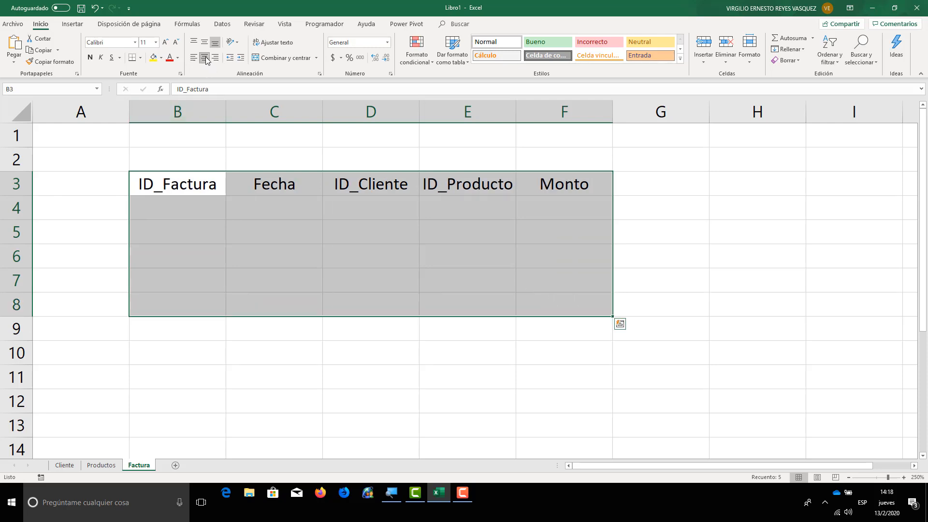
- Enter the first invoice in row 4 with ID_Factura 1, Fecha 5/1/2020, ID_Cliente 3, ID_Producto 5 and Monto $14.25
{"action": "left_click", "coordinate": [190, 210]}
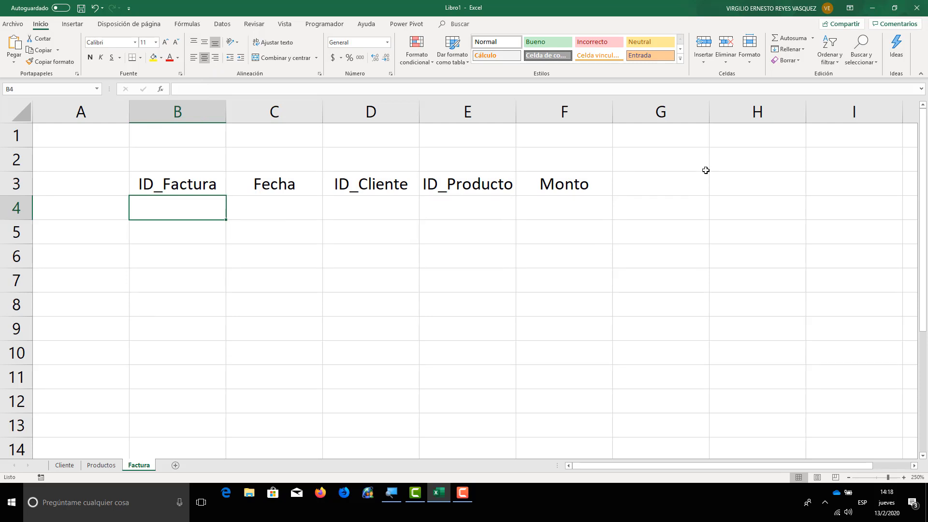
{"action": "type", "text": "1"}
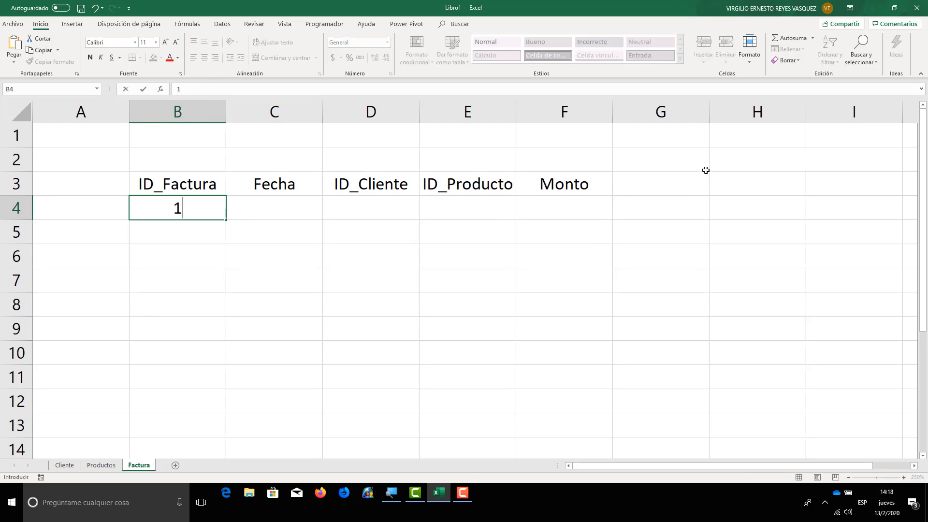
{"action": "key", "text": "Tab"}
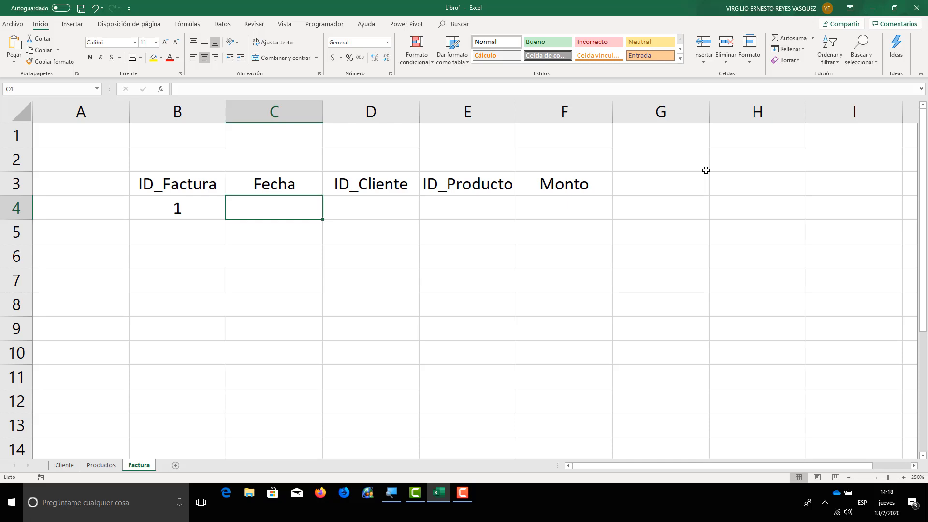
{"action": "type", "text": "5"}
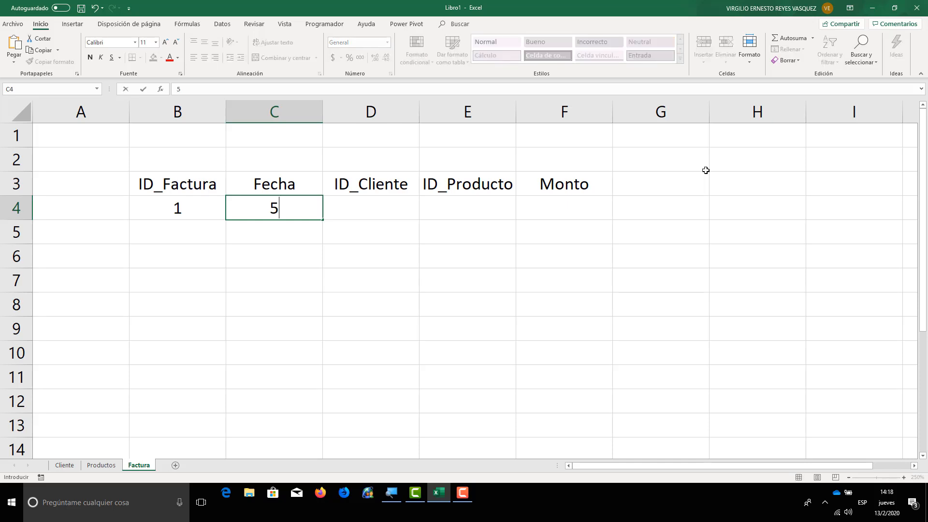
{"action": "type", "text": "/1/2020"}
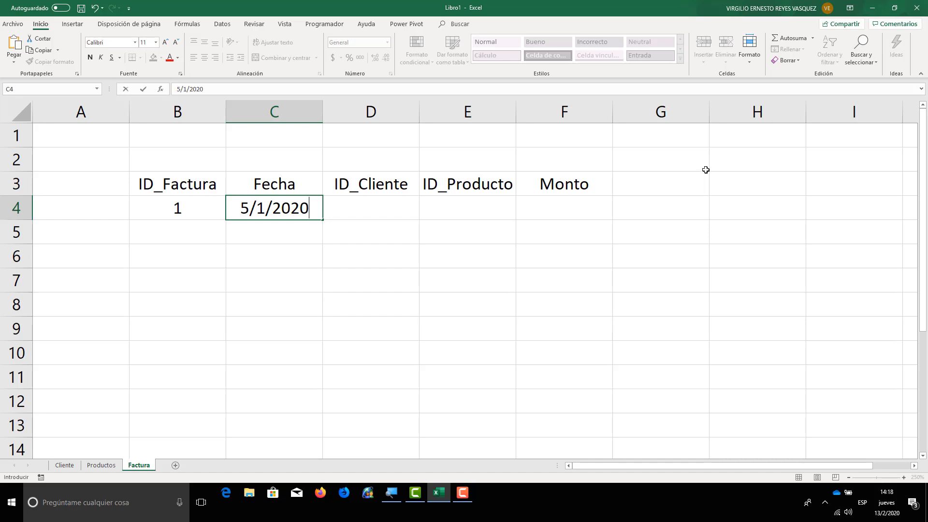
{"action": "key", "text": "Tab"}
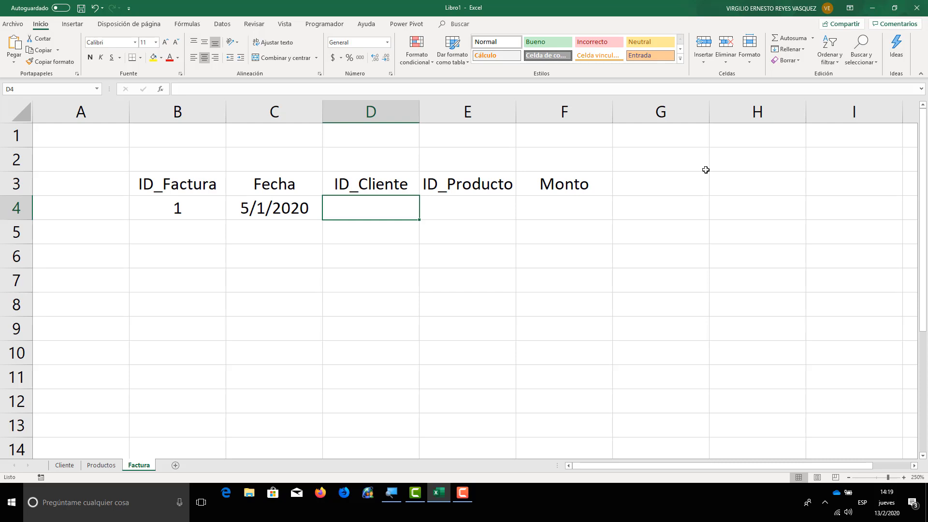
{"action": "type", "text": "3"}
{"action": "key", "text": "Tab"}
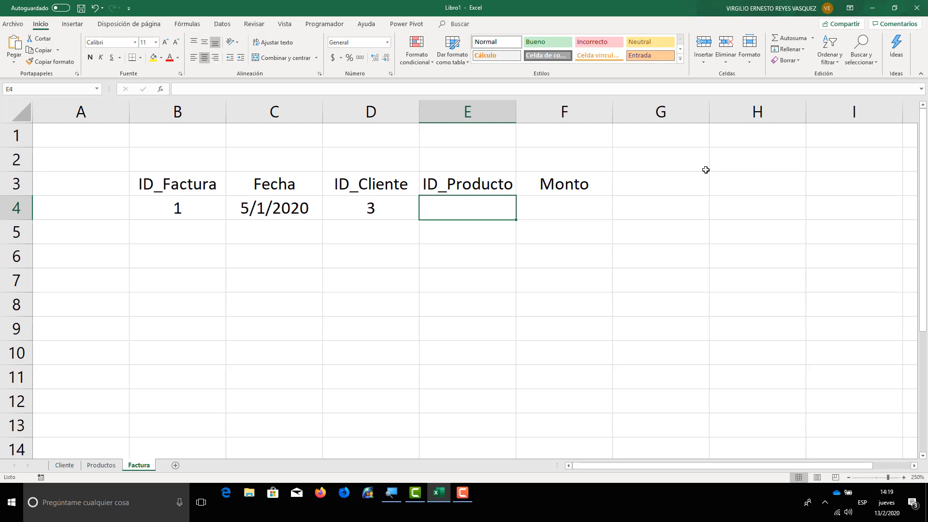
{"action": "type", "text": "5"}
{"action": "key", "text": "Tab"}
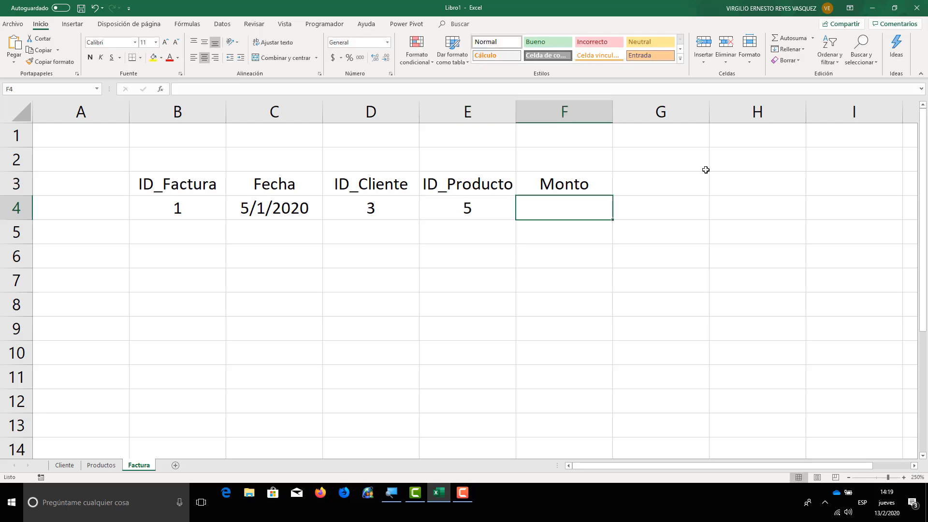
{"action": "type", "text": "$14."}
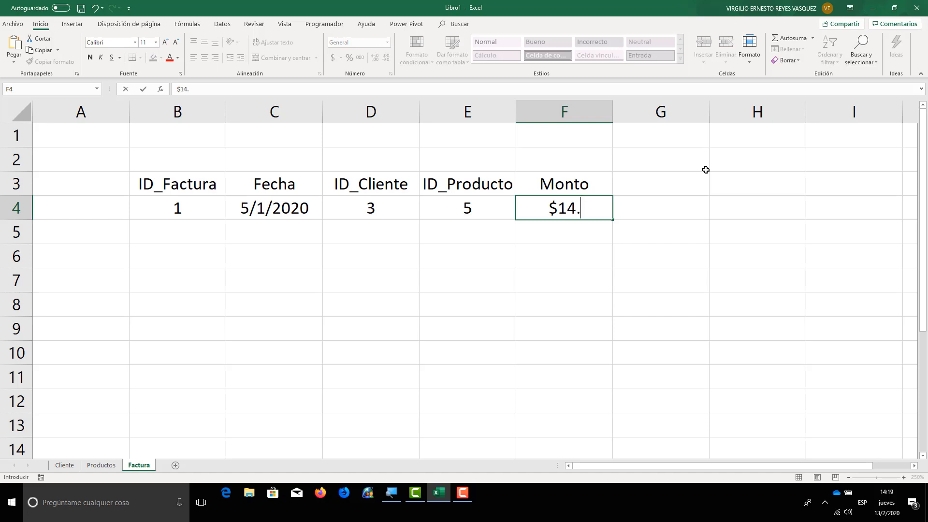
{"action": "type", "text": "25"}
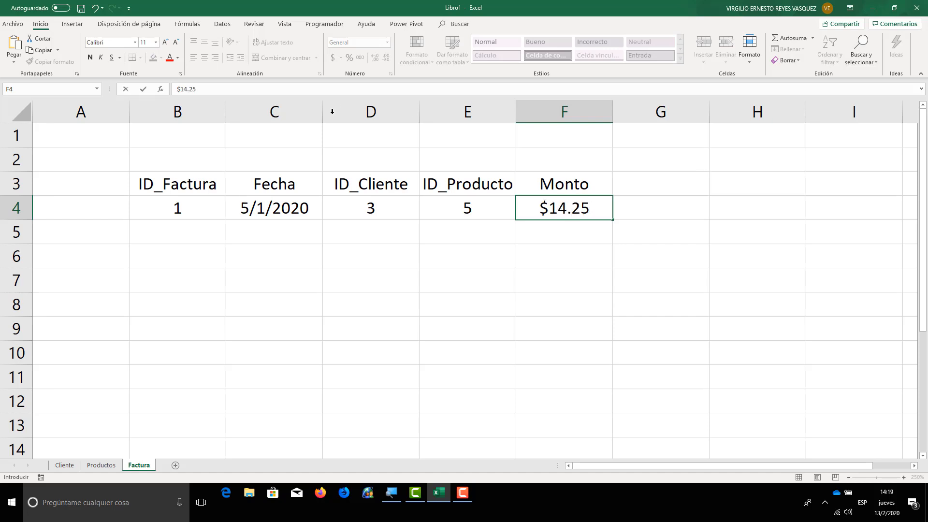
- Enter the second invoice in row 5 with ID_Factura 2, Fecha 20/01/2020, ID_Cliente 2, ID_Producto 1 and Monto $8.65
{"action": "left_click", "coordinate": [209, 228]}
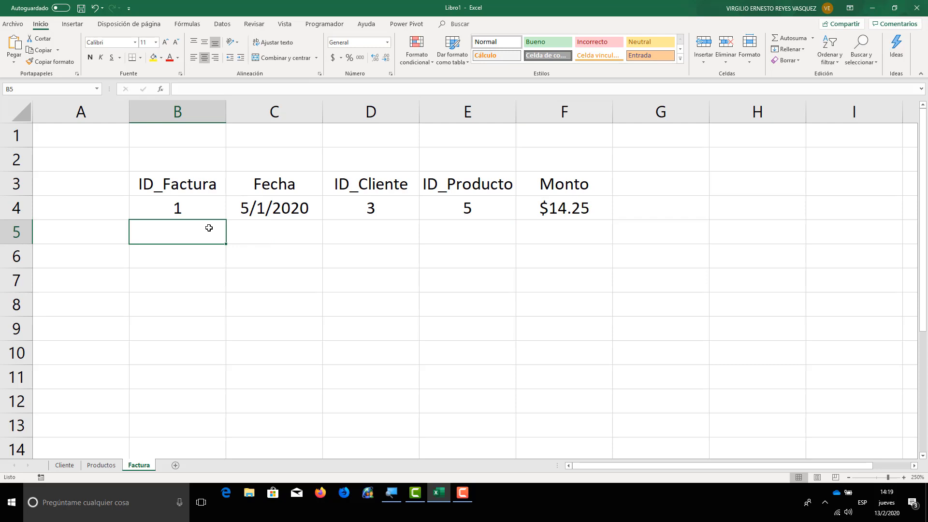
{"action": "type", "text": "2"}
{"action": "key", "text": "Tab"}
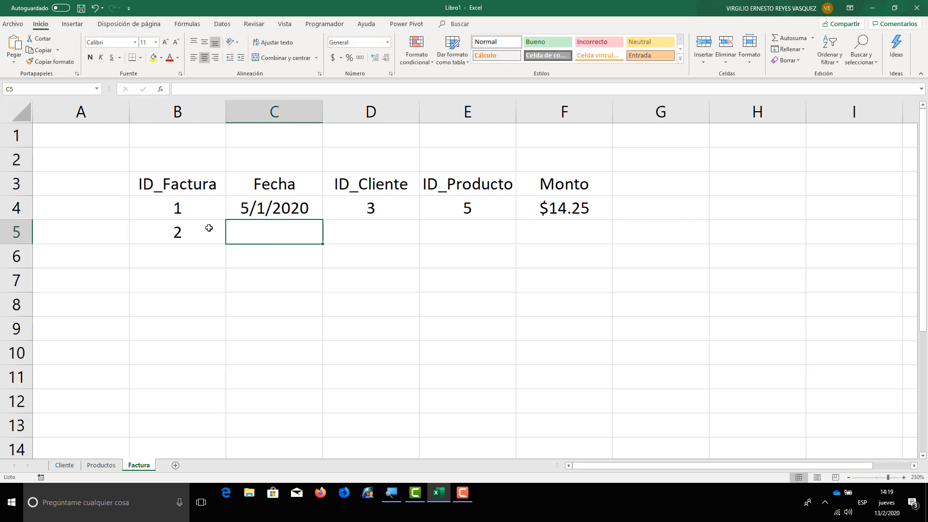
{"action": "type", "text": "2"}
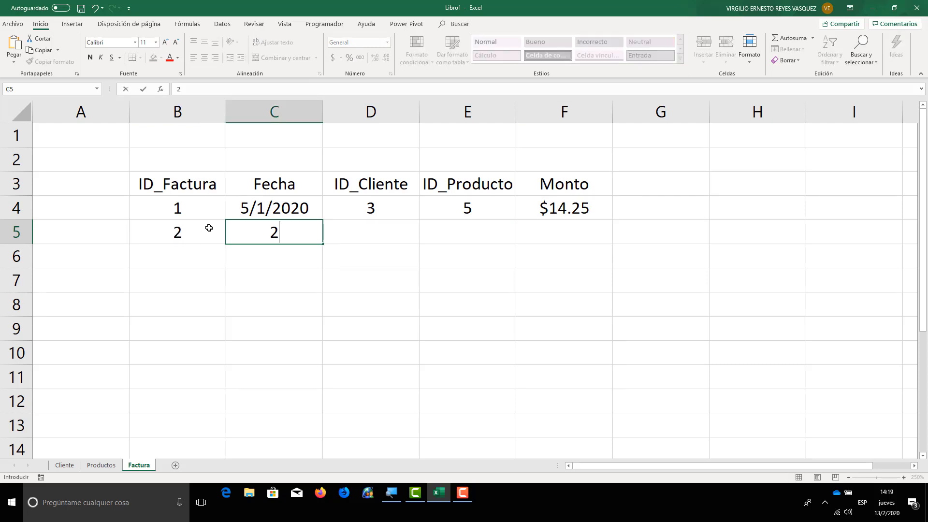
{"action": "type", "text": "0/01/2020"}
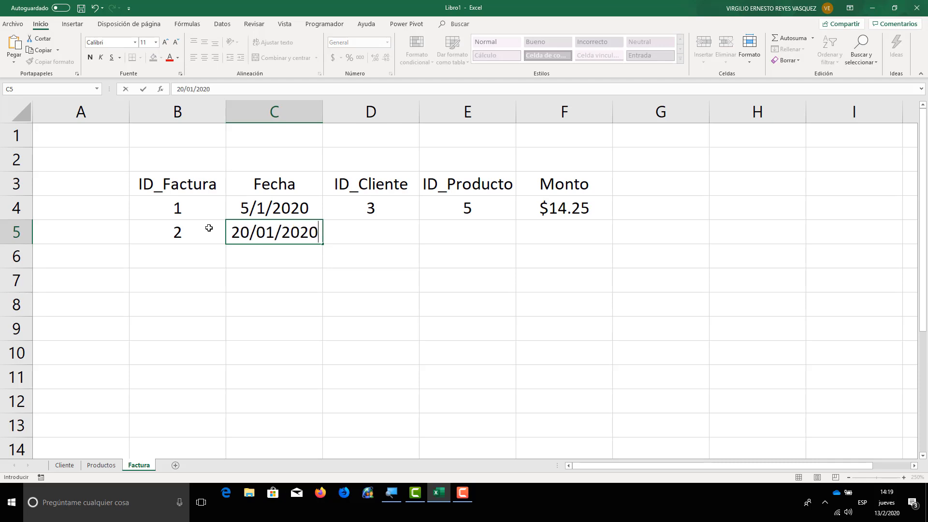
{"action": "key", "text": "Tab"}
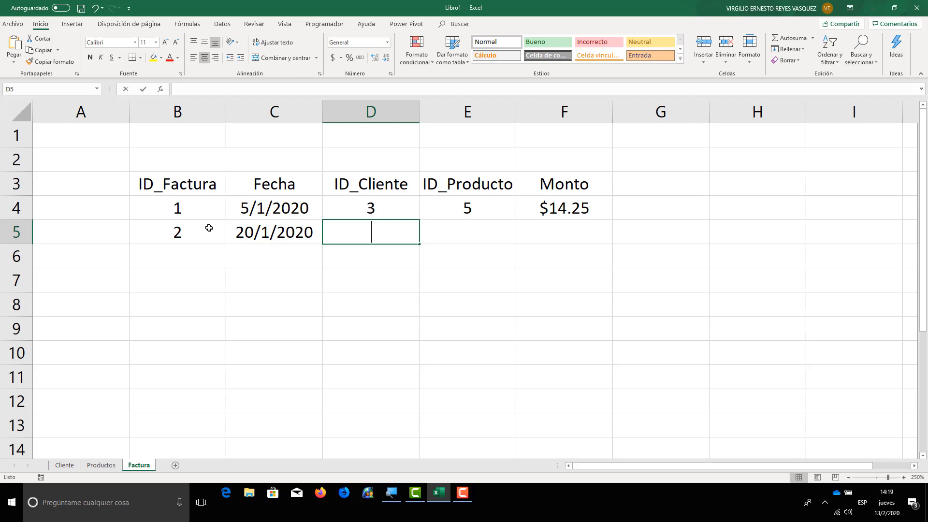
{"action": "type", "text": "2"}
{"action": "key", "text": "Tab"}
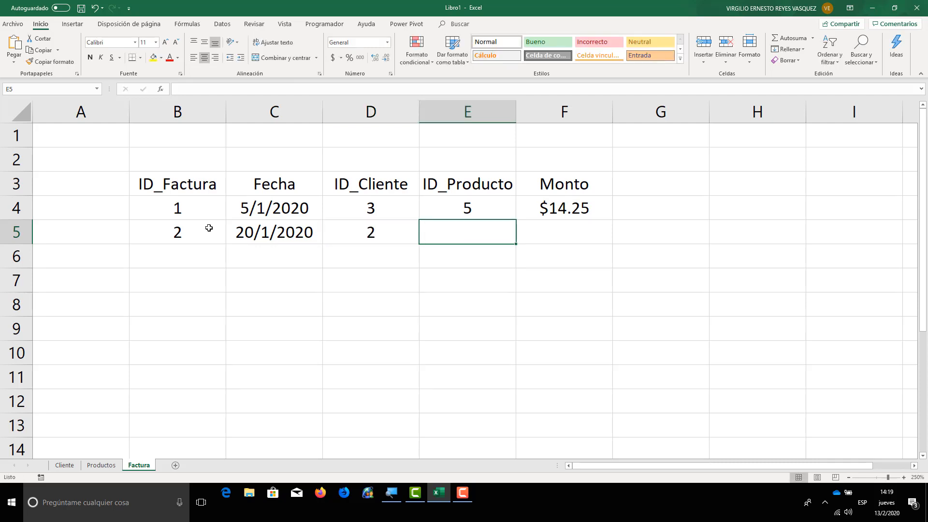
{"action": "type", "text": "1"}
{"action": "key", "text": "Tab"}
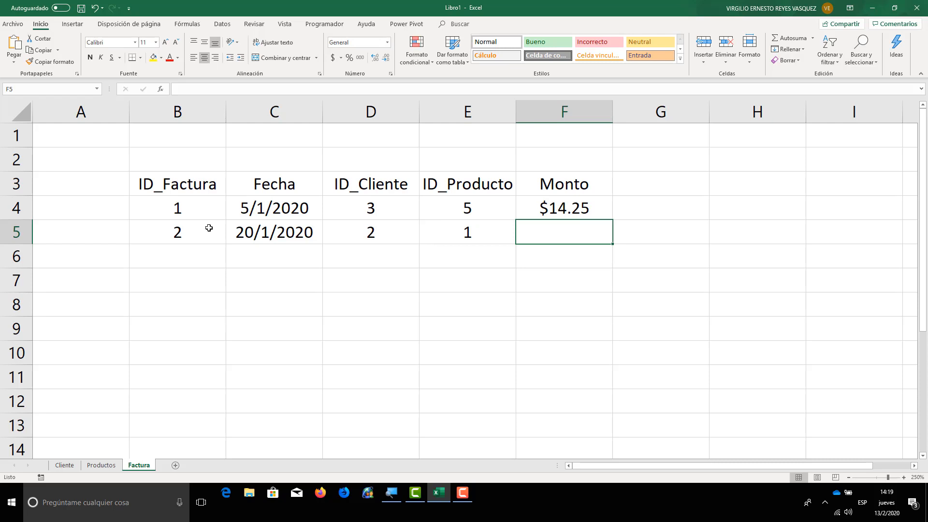
{"action": "type", "text": "$"}
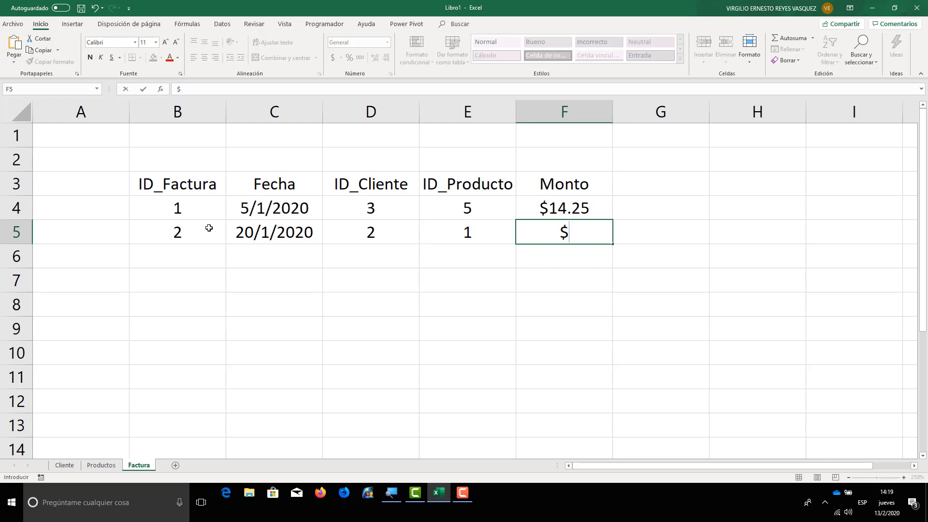
{"action": "type", "text": "8.65"}
- Enter the third invoice in row 6 with ID_Factura 3, Fecha 31/02/2020, ID_Cliente 4, ID_Producto 5 and Monto $6.10
{"action": "left_click", "coordinate": [197, 256]}
{"action": "type", "text": "3"}
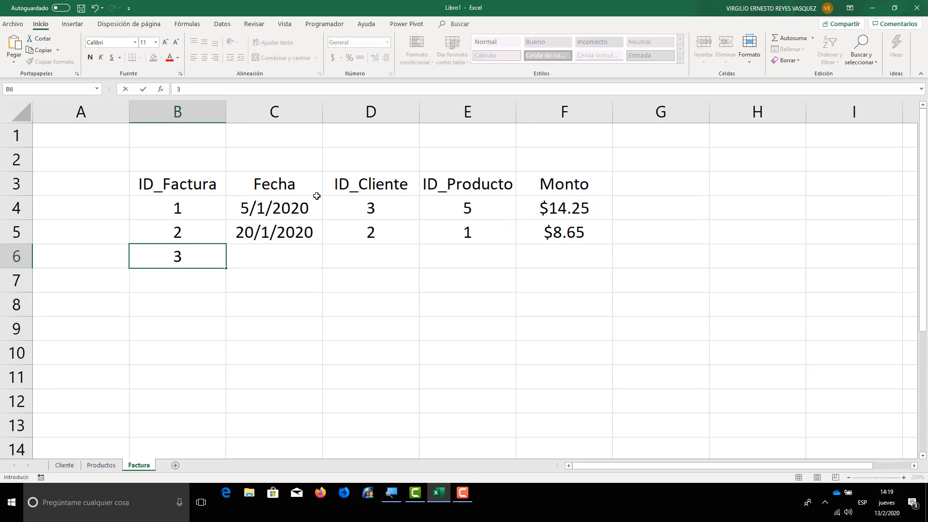
{"action": "key", "text": "Tab"}
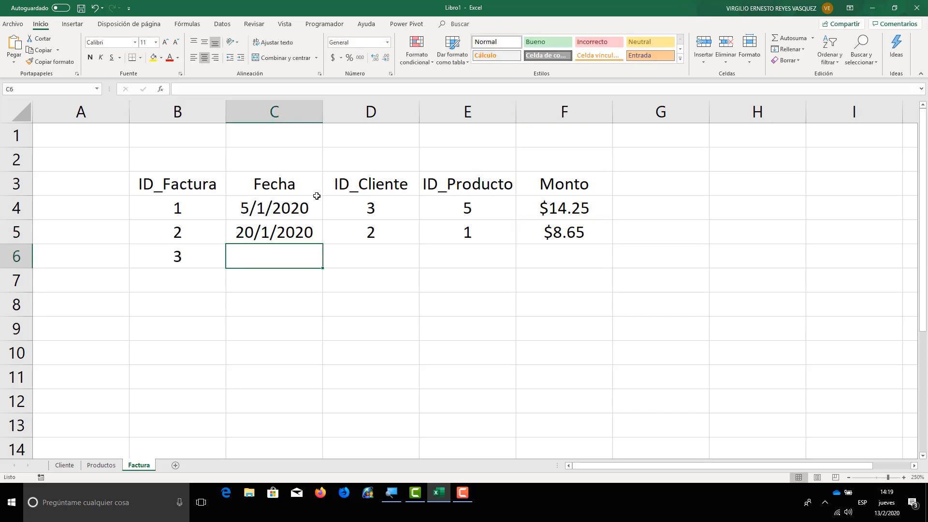
{"action": "type", "text": "31/02"}
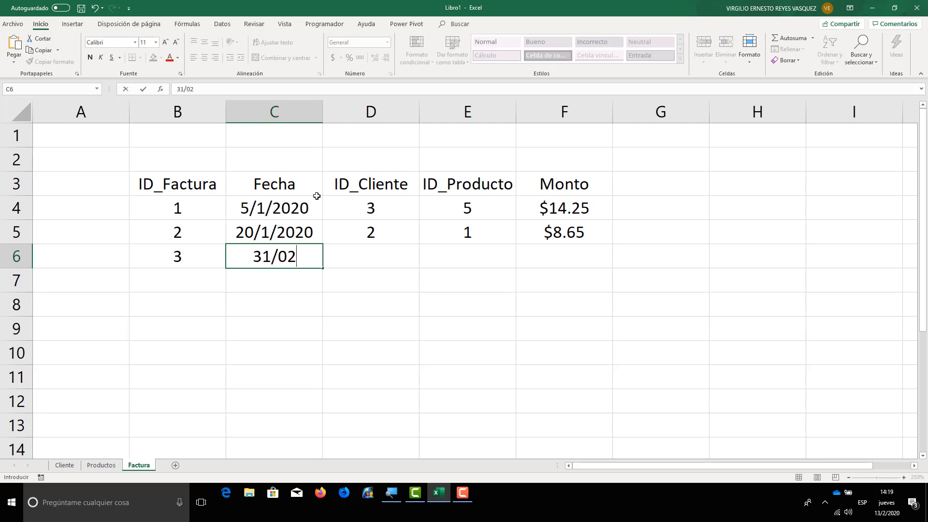
{"action": "type", "text": "/2020"}
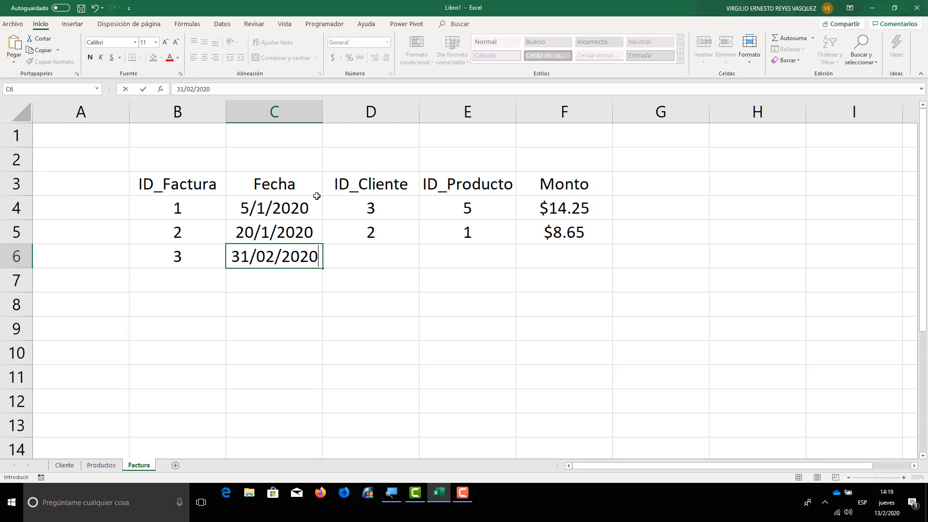
{"action": "key", "text": "Tab"}
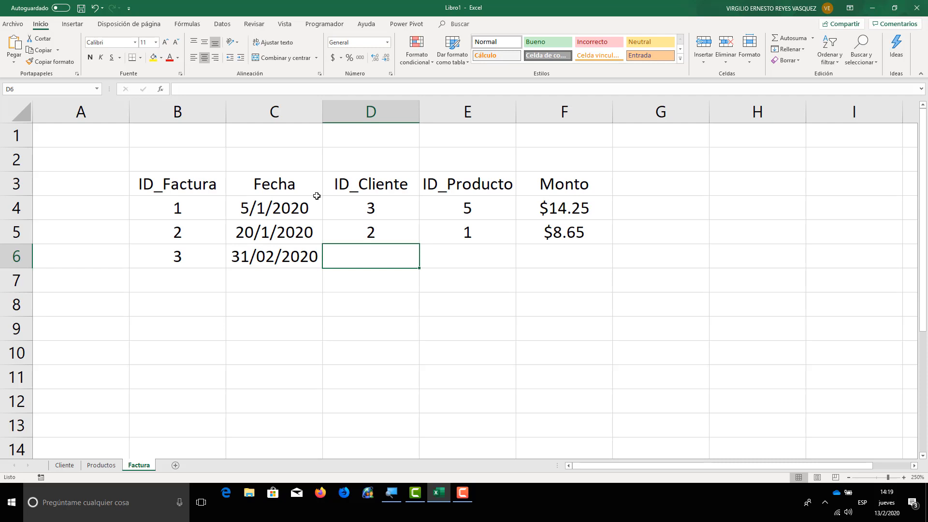
{"action": "type", "text": "4"}
{"action": "key", "text": "Tab"}
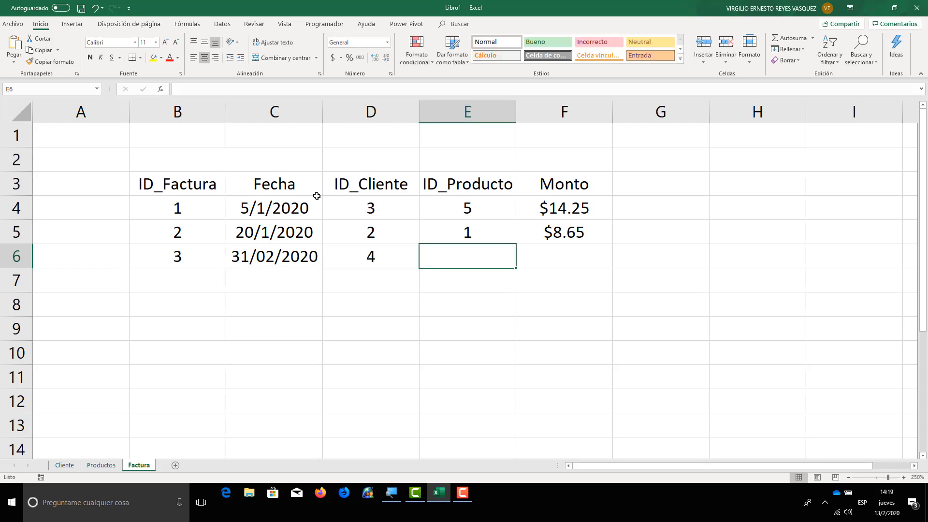
{"action": "type", "text": "5"}
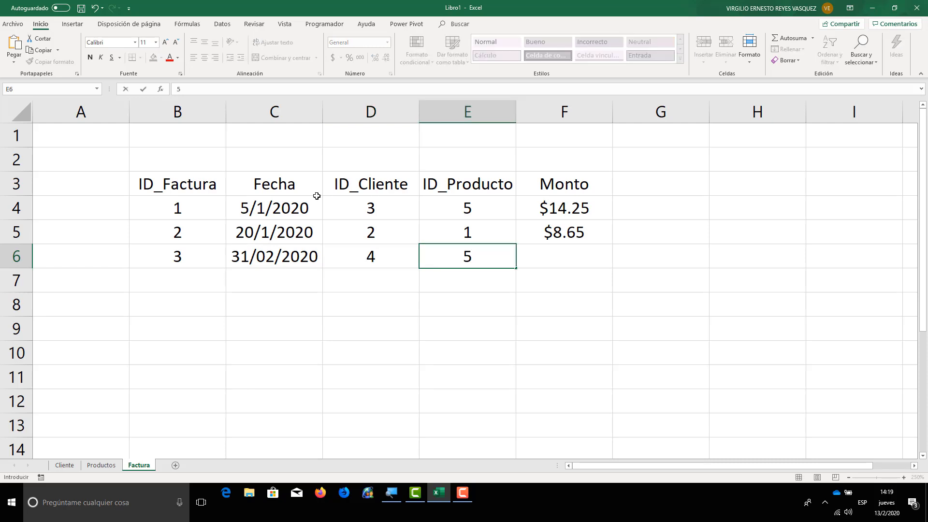
{"action": "key", "text": "Tab"}
{"action": "type", "text": "$"}
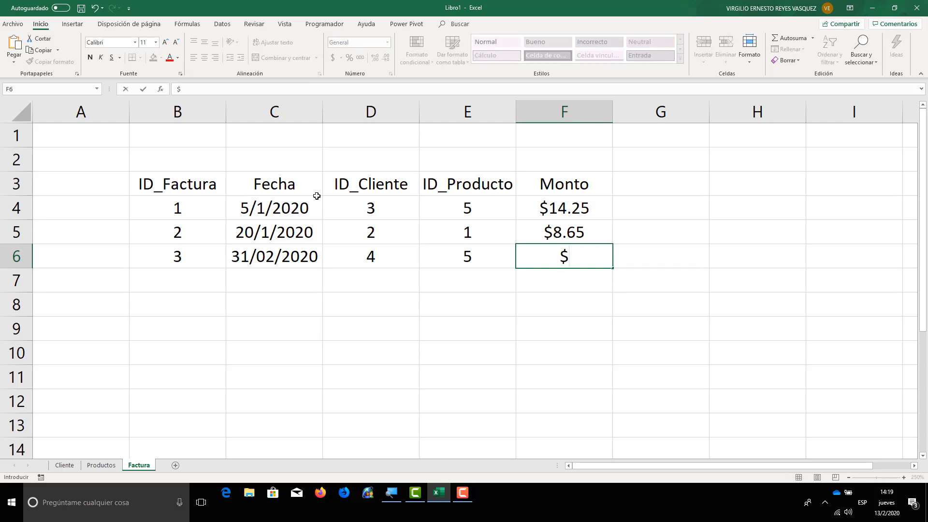
{"action": "type", "text": "6.10"}
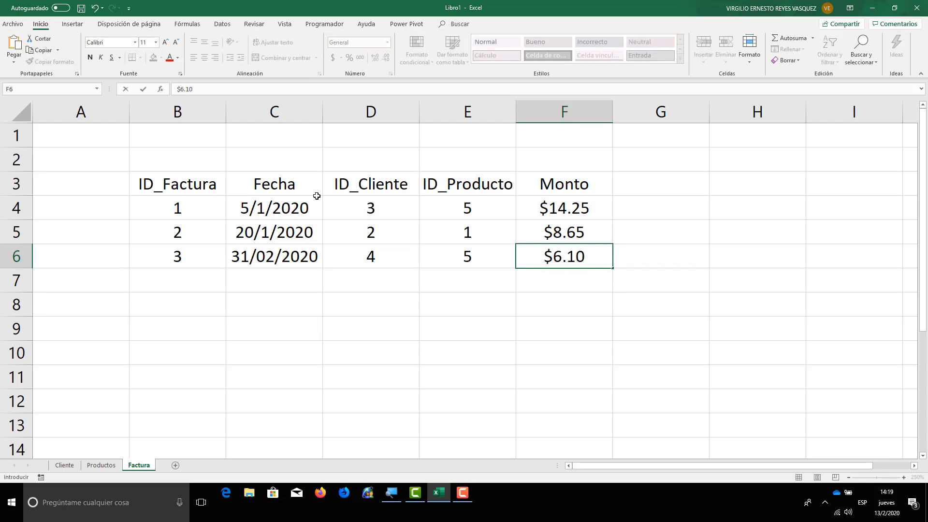
- Enter the fourth invoice in row 7 with ID_Factura 4, Fecha 4/2/2020, ID_Cliente 3, ID_Producto 2 and Monto $40
{"action": "left_click", "coordinate": [187, 277]}
{"action": "type", "text": "4"}
{"action": "key", "text": "Tab"}
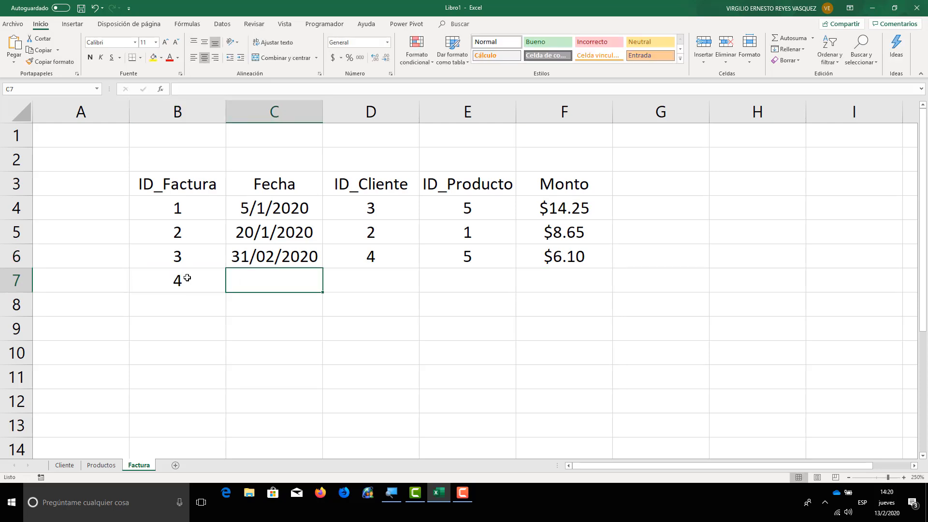
{"action": "type", "text": "4"}
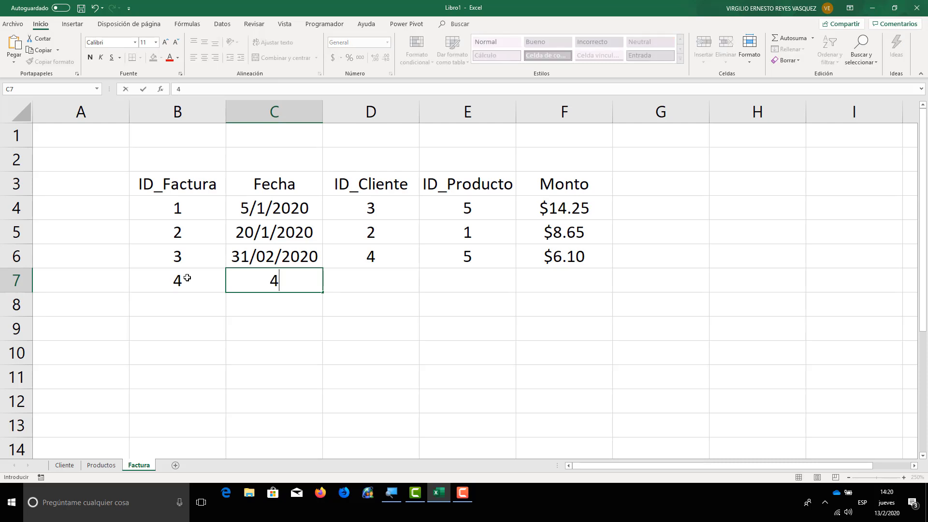
{"action": "type", "text": "/2/2020"}
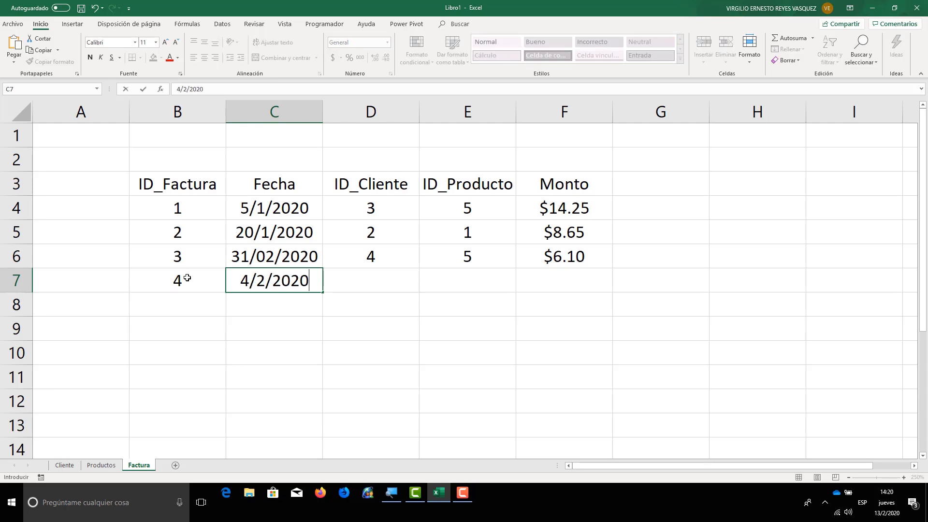
{"action": "key", "text": "Tab"}
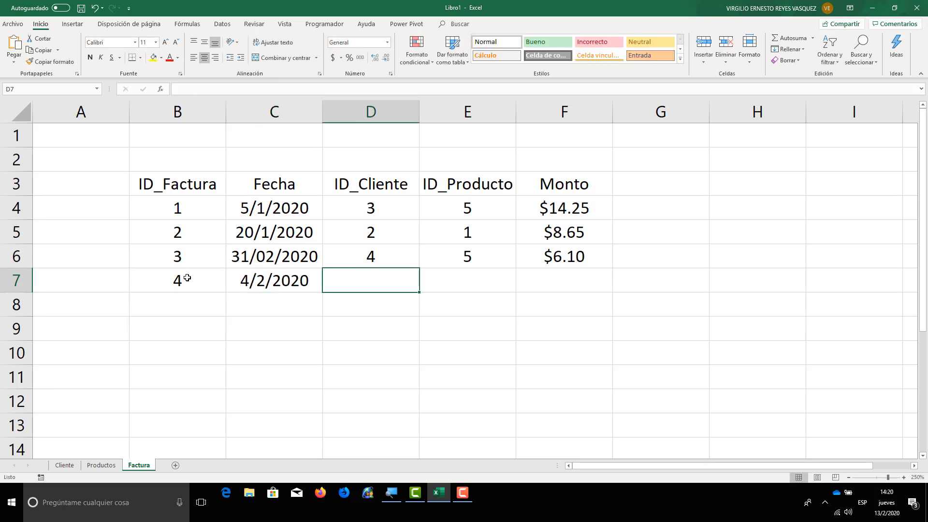
{"action": "type", "text": "3"}
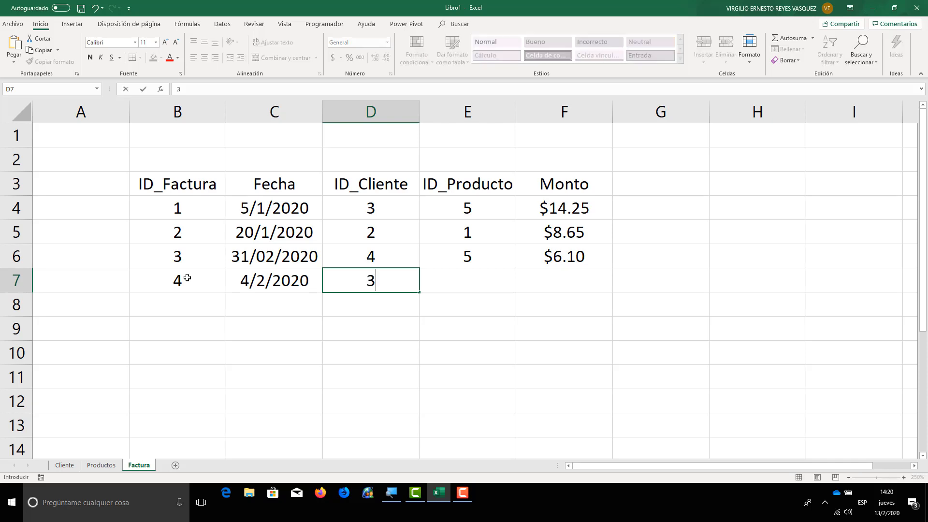
{"action": "key", "text": "Tab"}
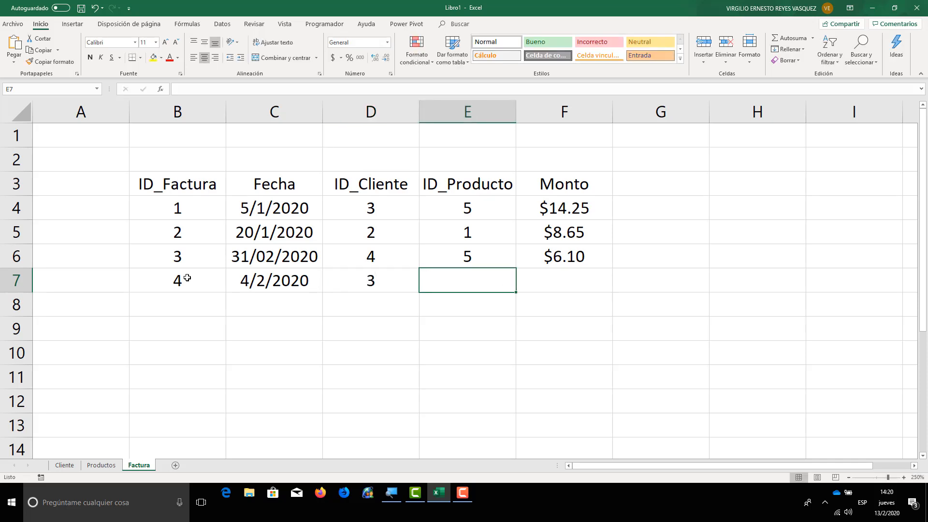
{"action": "type", "text": "2"}
{"action": "key", "text": "Tab"}
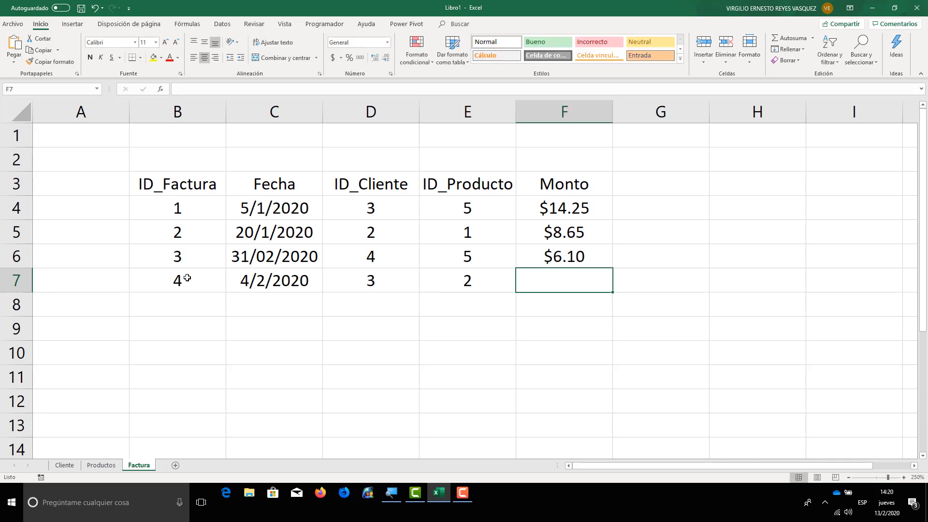
{"action": "type", "text": "$"}
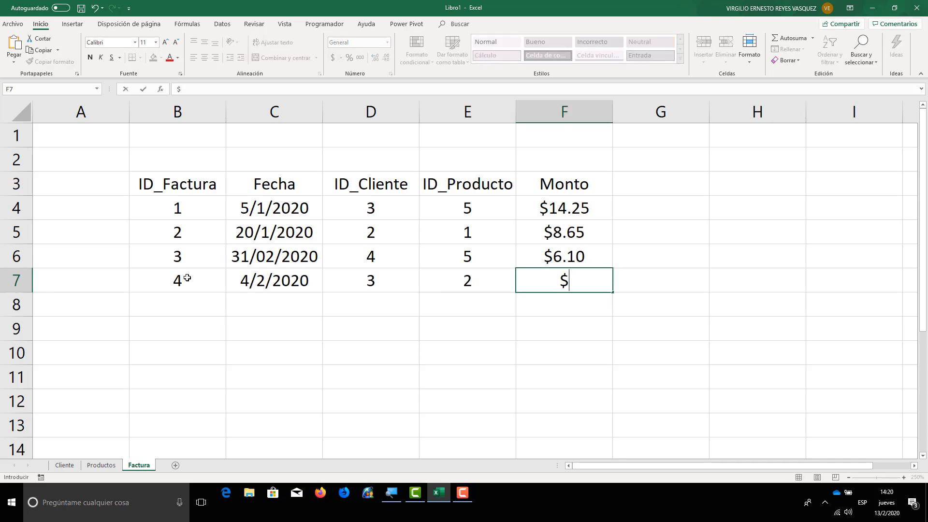
{"action": "type", "text": "40"}
- Enter the fifth invoice in row 8 with ID_Factura 5, Fecha 10/2/2020, ID_Cliente 1, ID_Producto 4 and Monto $25
{"action": "left_click", "coordinate": [191, 302]}
{"action": "type", "text": "5"}
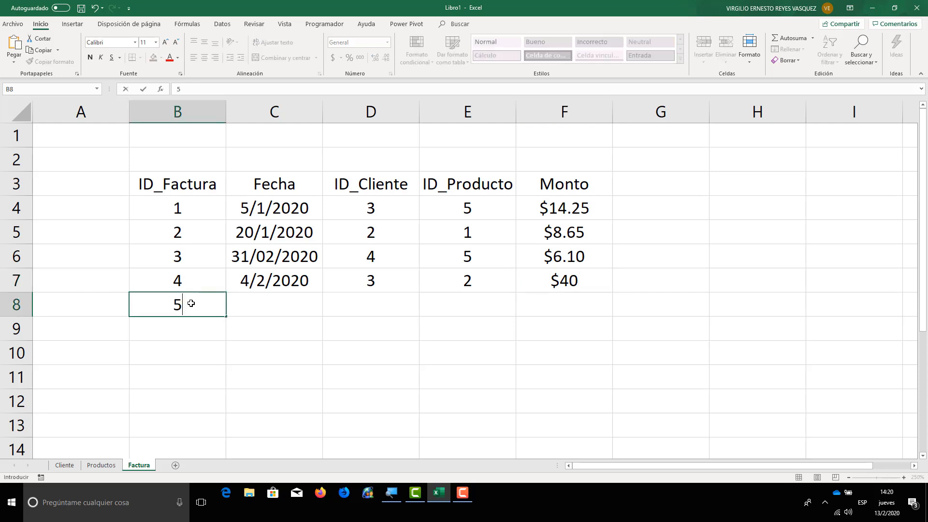
{"action": "key", "text": "Tab"}
{"action": "type", "text": "10"}
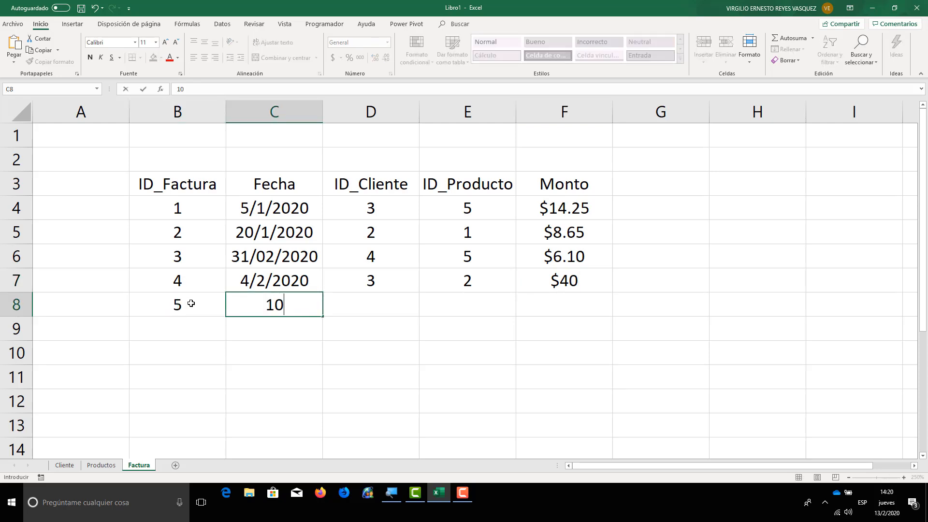
{"action": "type", "text": "/2/2020"}
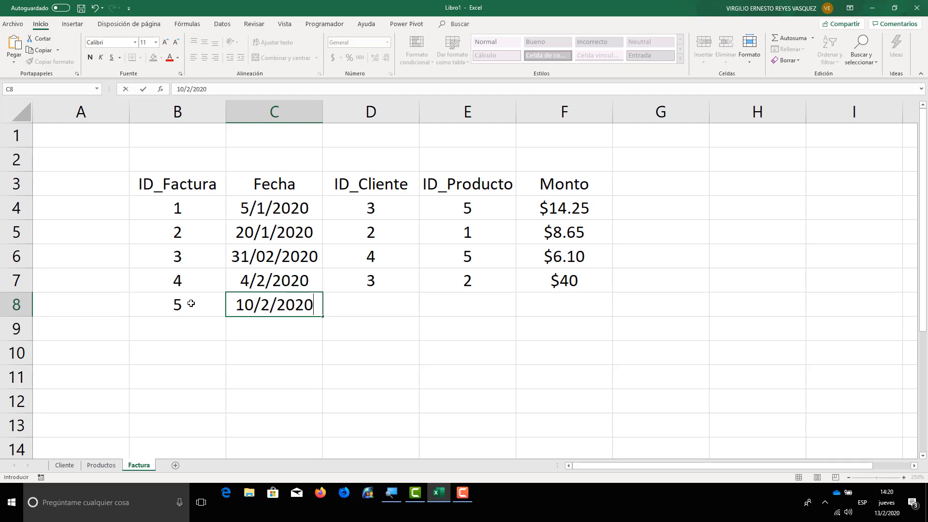
{"action": "key", "text": "Tab"}
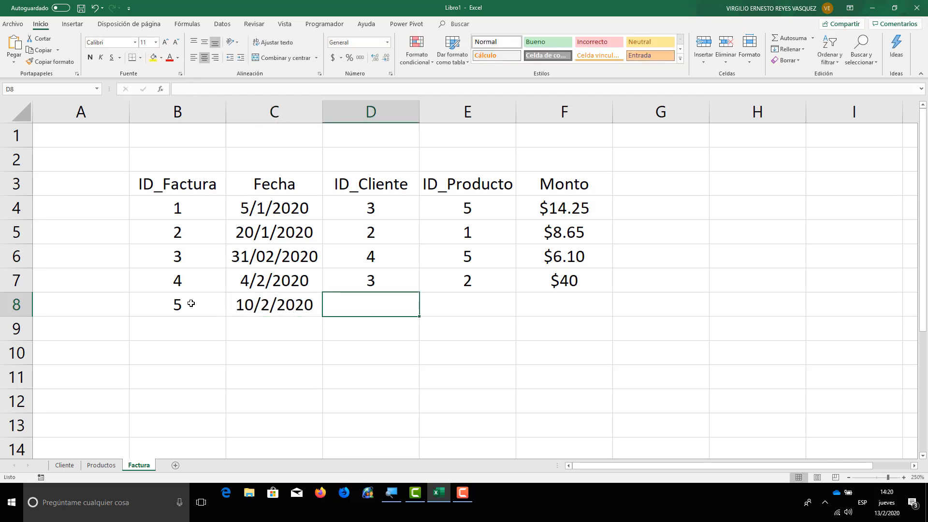
{"action": "type", "text": "1"}
{"action": "key", "text": "Tab"}
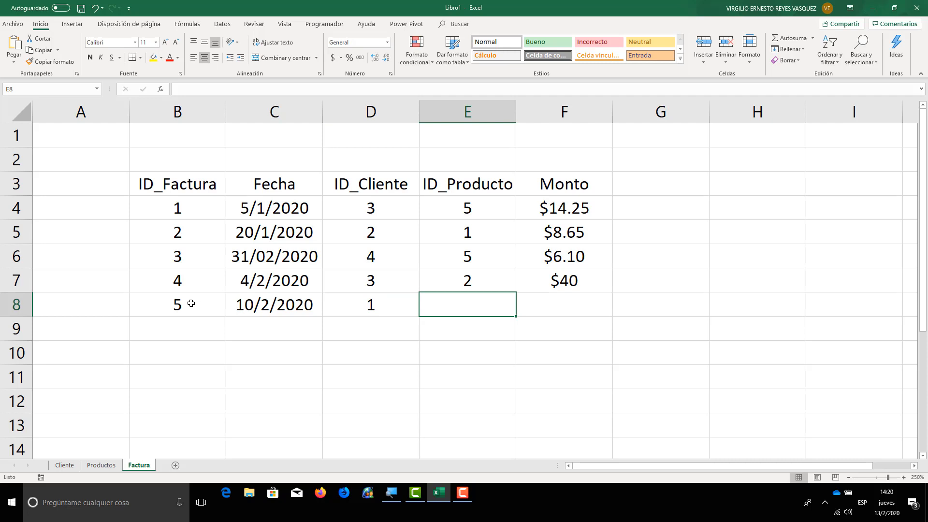
{"action": "type", "text": "4"}
{"action": "key", "text": "Tab"}
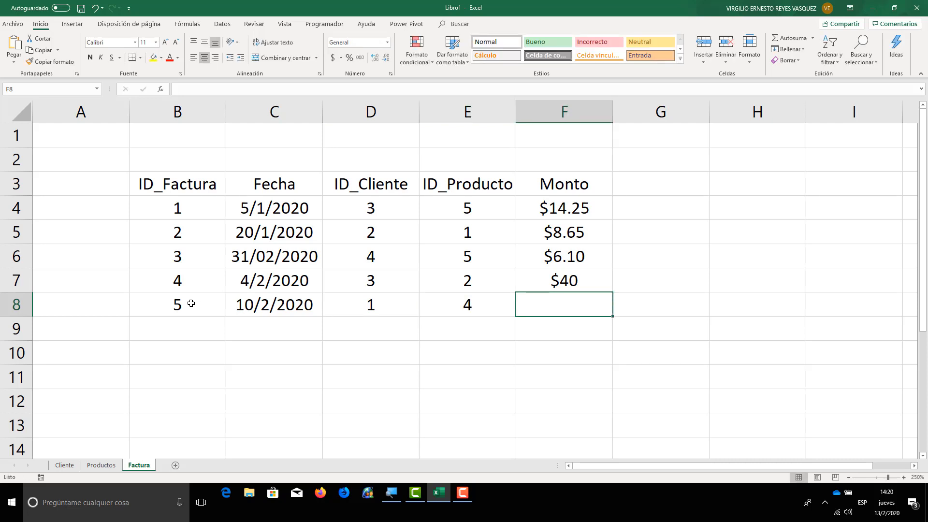
{"action": "type", "text": "$"}
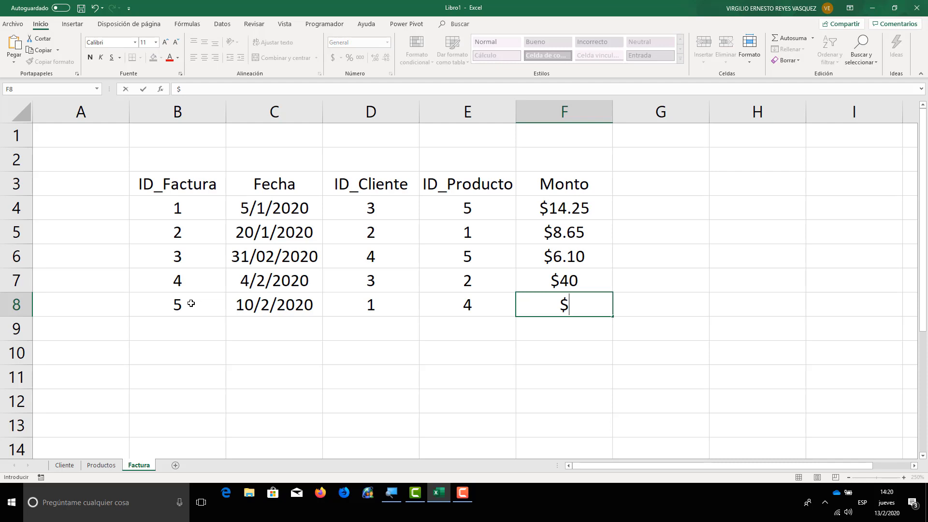
{"action": "type", "text": "25"}
{"action": "left_click", "coordinate": [565, 235]}
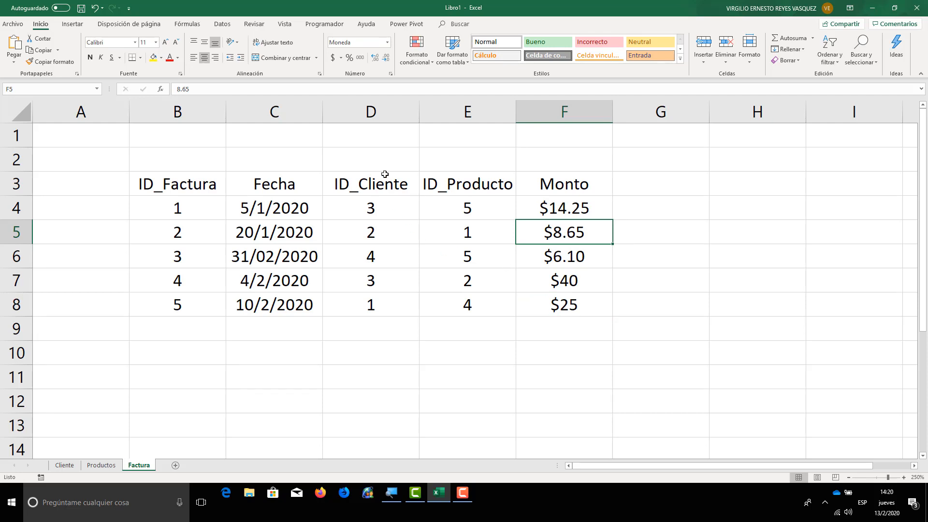
- Examine the ID_Cliente and ID_Producto columns for IDs repeated across invoices, comparing them with the corresponding dates
{"action": "left_click", "coordinate": [392, 115]}
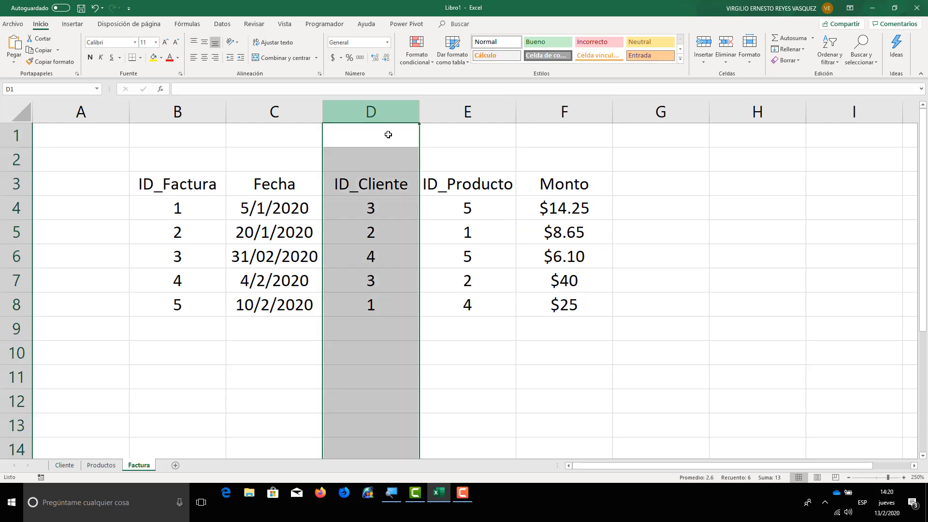
{"action": "left_click", "coordinate": [375, 204]}
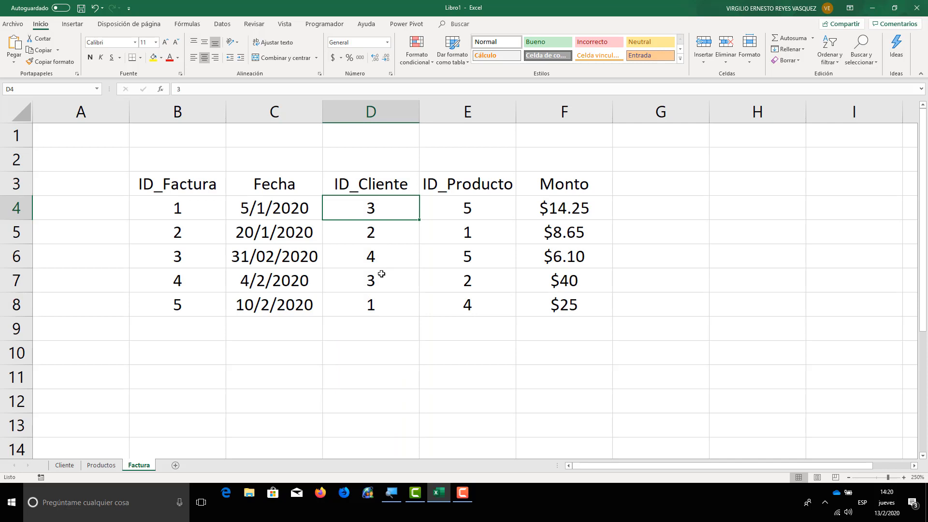
{"action": "left_click", "coordinate": [305, 211]}
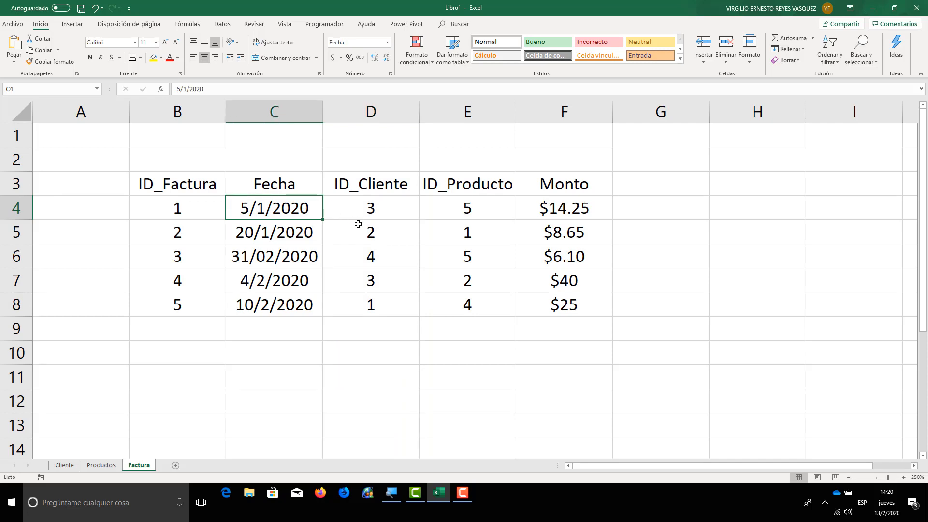
{"action": "left_click", "coordinate": [364, 281]}
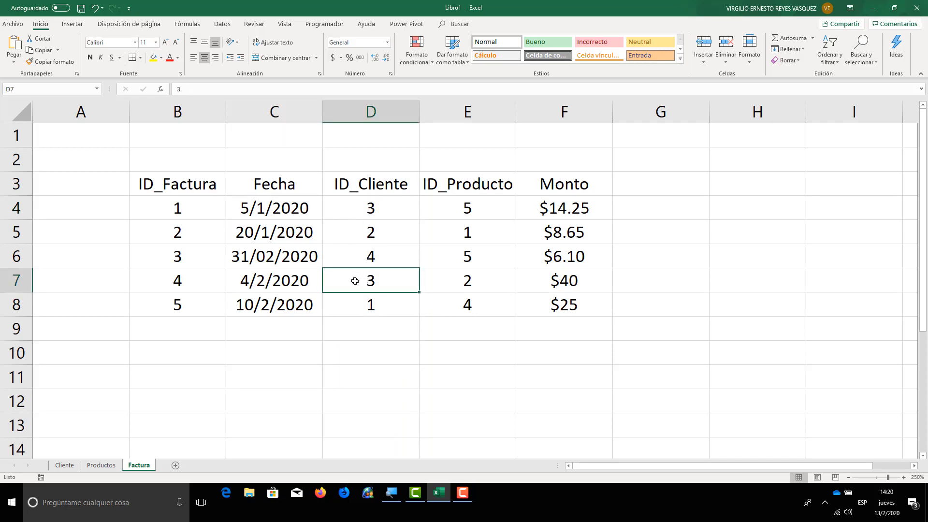
{"action": "left_click", "coordinate": [294, 280]}
{"action": "left_click", "coordinate": [348, 283]}
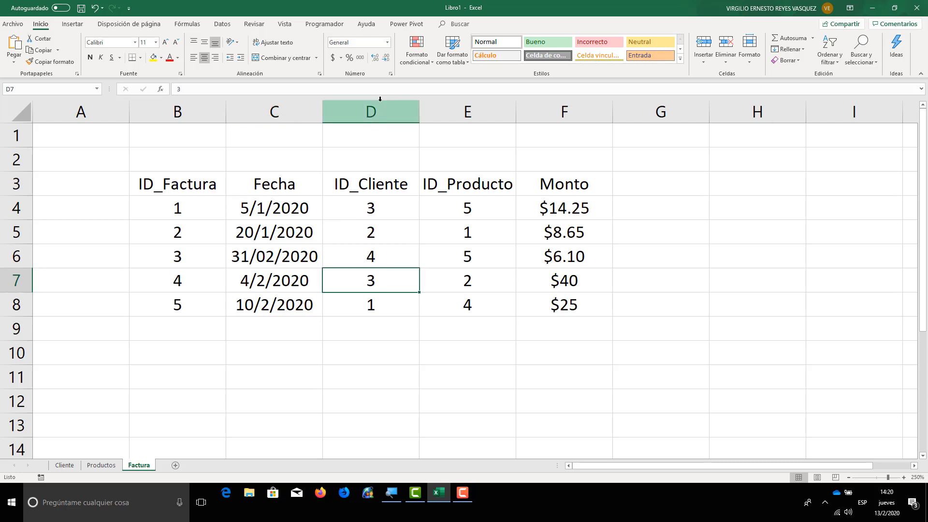
{"action": "left_click", "coordinate": [380, 107]}
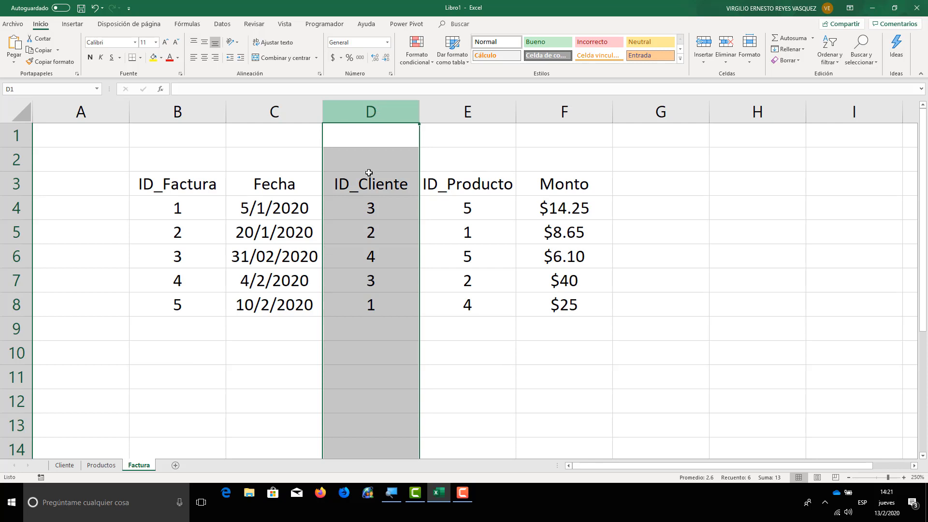
{"action": "left_click", "coordinate": [370, 206]}
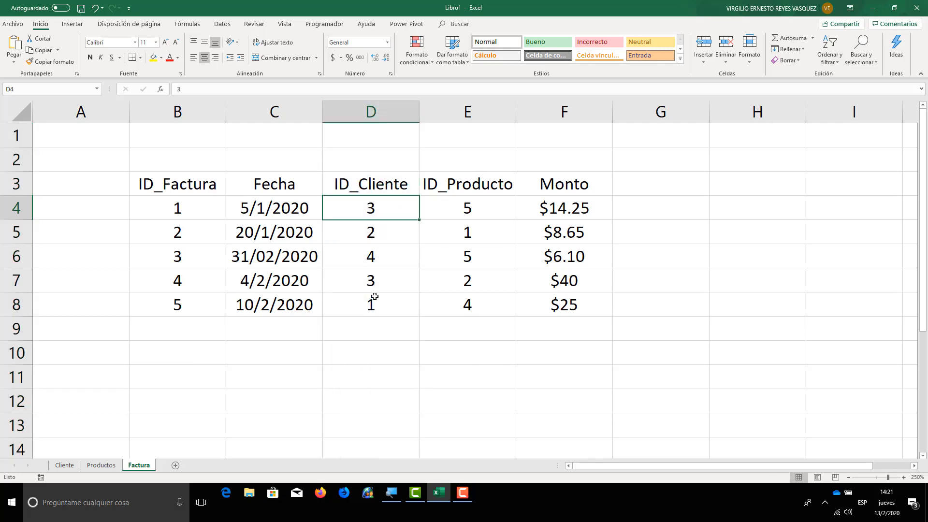
{"action": "left_click", "coordinate": [379, 281]}
{"action": "left_click", "coordinate": [481, 204]}
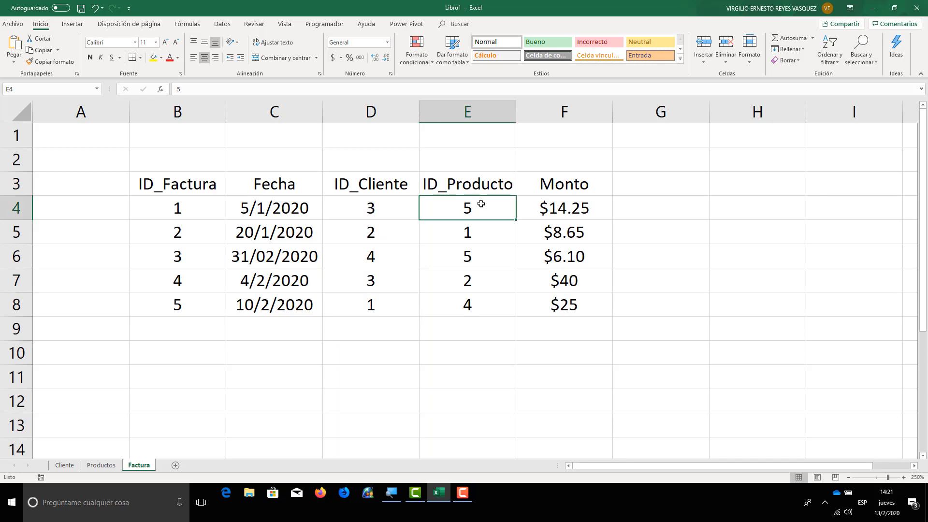
{"action": "left_click", "coordinate": [368, 205]}
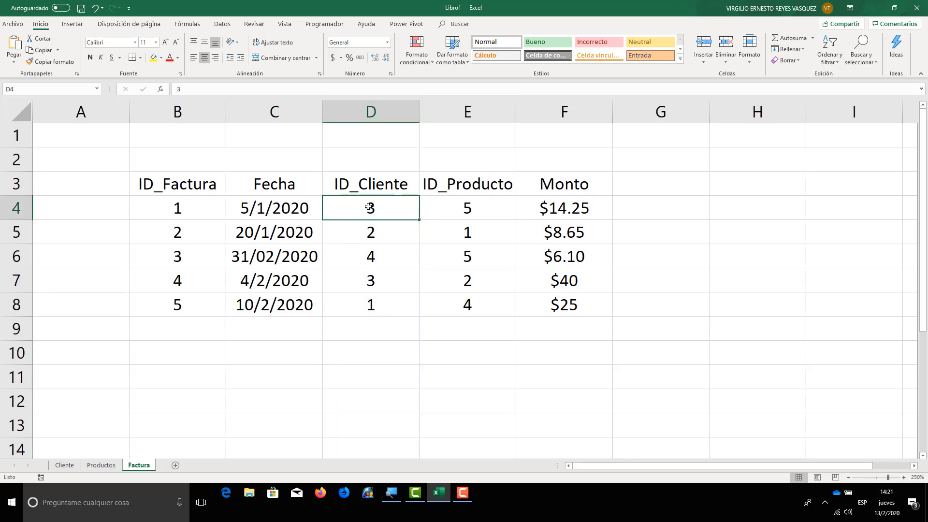
{"action": "left_click", "coordinate": [478, 259]}
{"action": "left_click_drag", "start_coordinate": [477, 259], "coordinate": [270, 256]}
{"action": "left_click", "coordinate": [441, 253]}
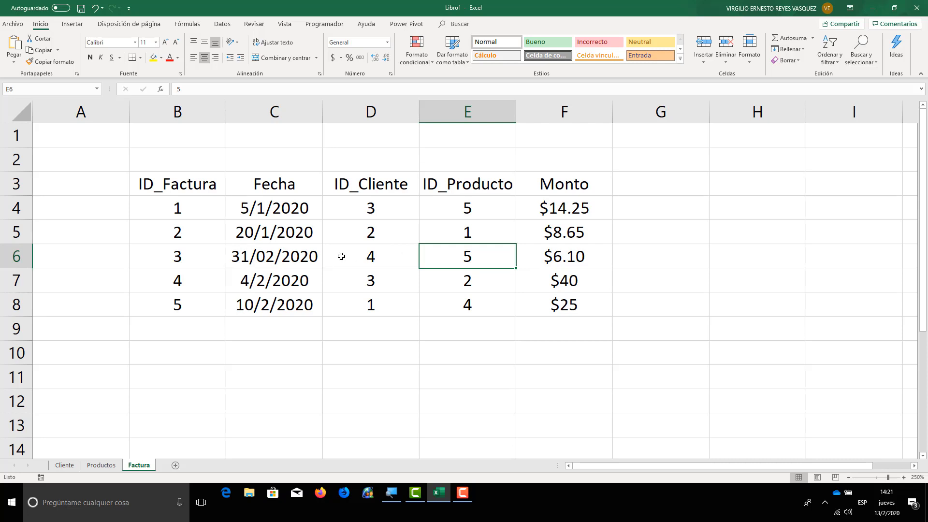
- Examine the invoice records in rows 4 to 6, comparing the ID_Factura column with the Fecha and ID_Cliente columns
{"action": "left_click", "coordinate": [16, 212]}
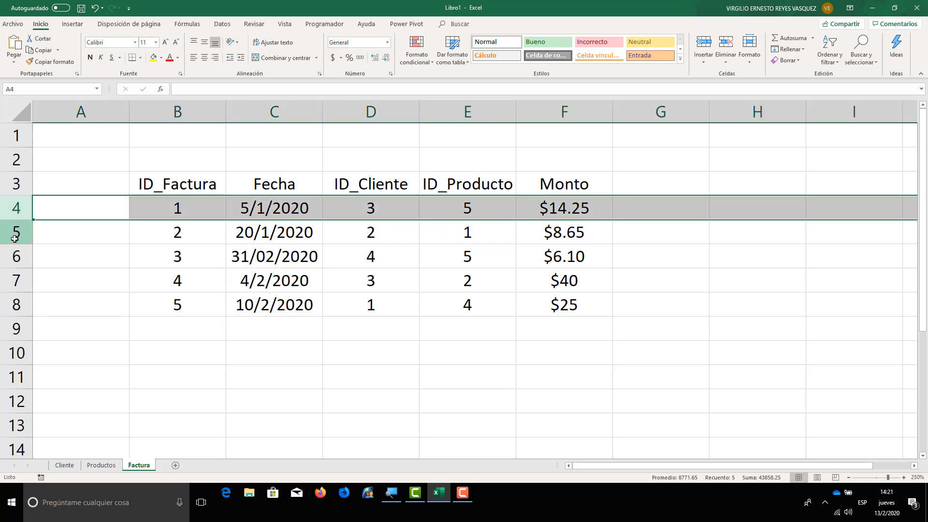
{"action": "left_click", "coordinate": [16, 232]}
{"action": "left_click", "coordinate": [13, 253]}
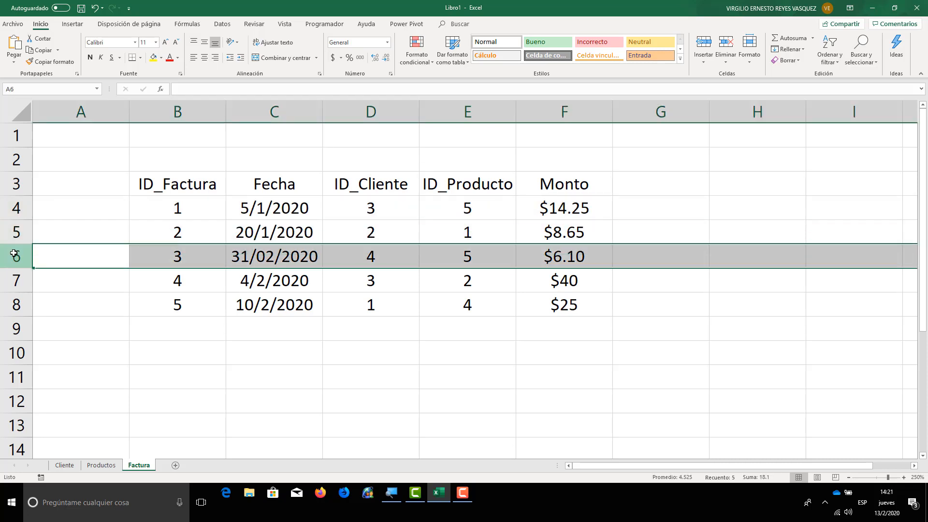
{"action": "left_click", "coordinate": [252, 229]}
{"action": "left_click", "coordinate": [194, 111]}
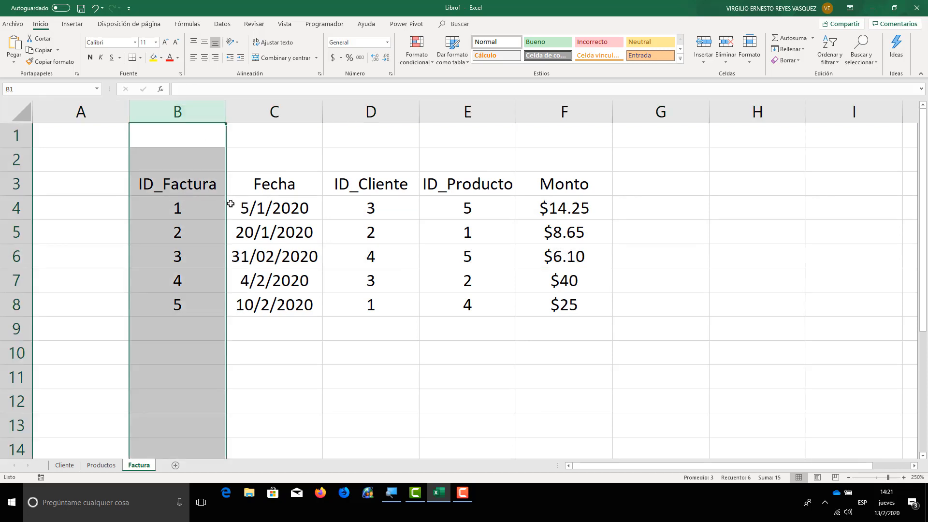
{"action": "left_click", "coordinate": [270, 206]}
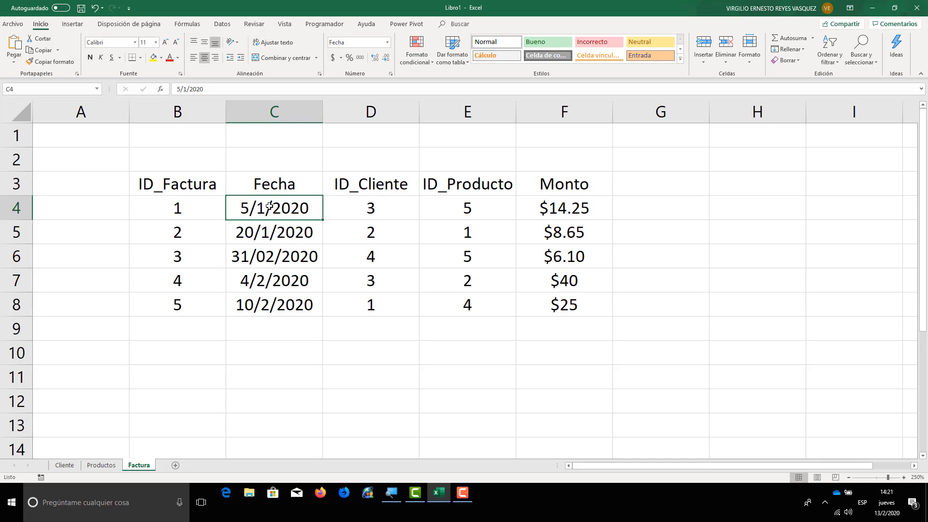
{"action": "left_click", "coordinate": [206, 119]}
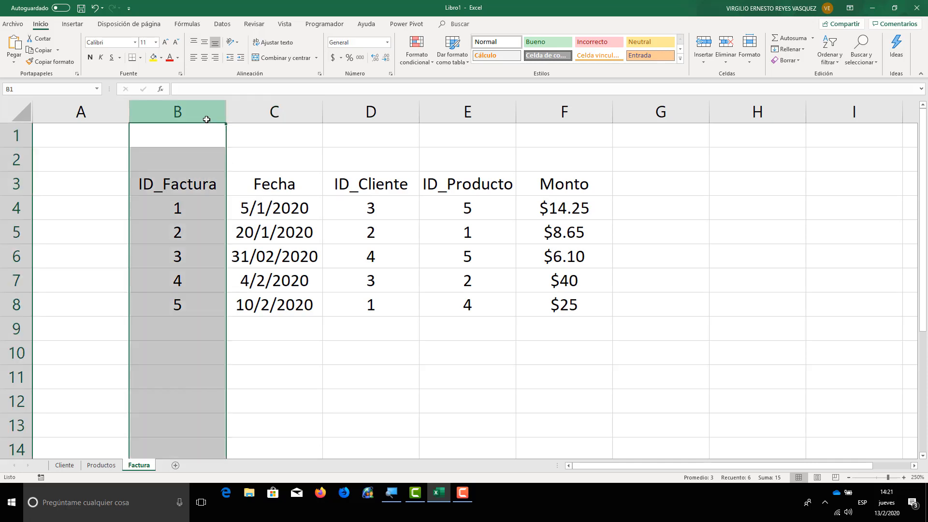
{"action": "left_click", "coordinate": [13, 207]}
{"action": "left_click", "coordinate": [10, 232]}
{"action": "left_click", "coordinate": [14, 255]}
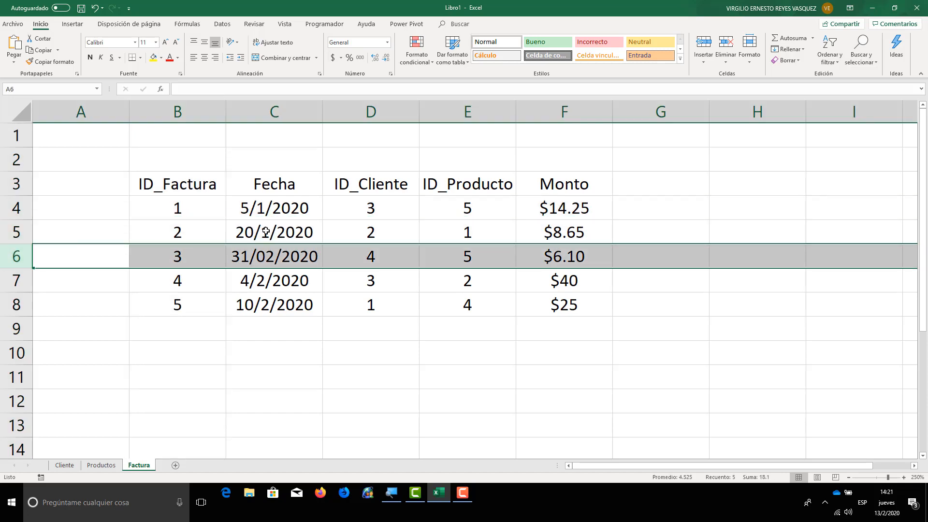
{"action": "left_click", "coordinate": [265, 209]}
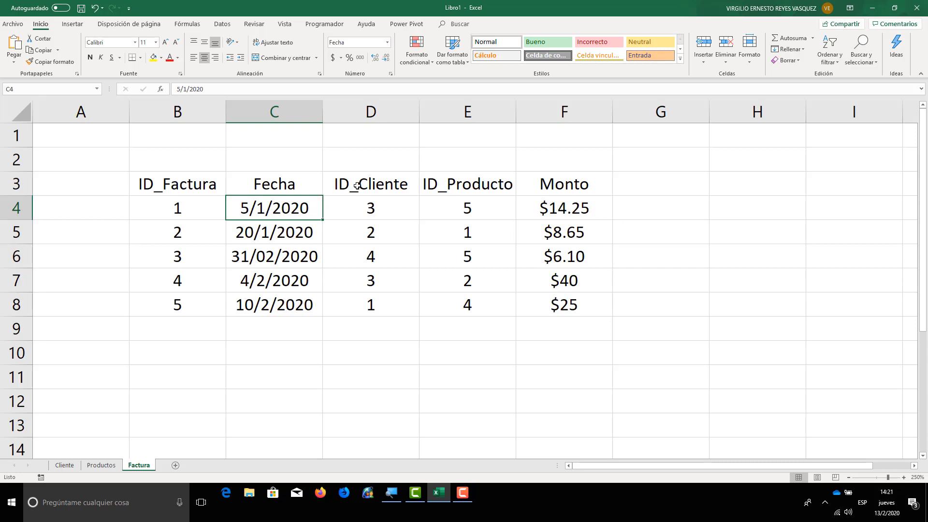
{"action": "left_click", "coordinate": [391, 118]}
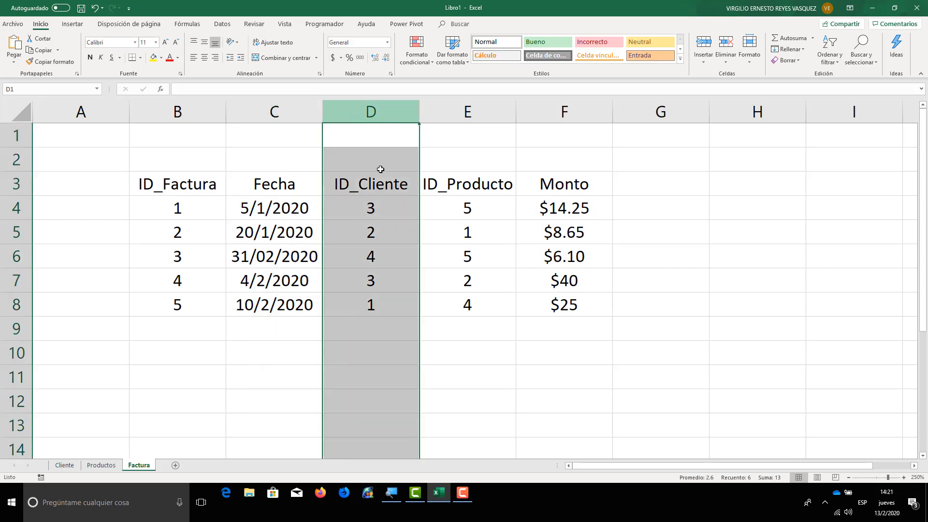
{"action": "left_click", "coordinate": [386, 209]}
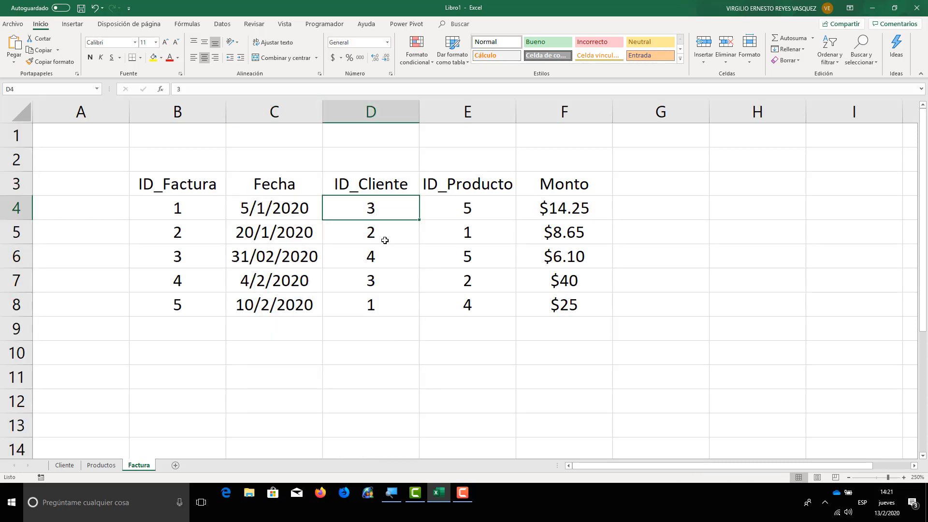
- Trace the repeated ID_Cliente 3 from the Factura sheet to its record in row 6 of the Cliente sheet
{"action": "left_click", "coordinate": [376, 275]}
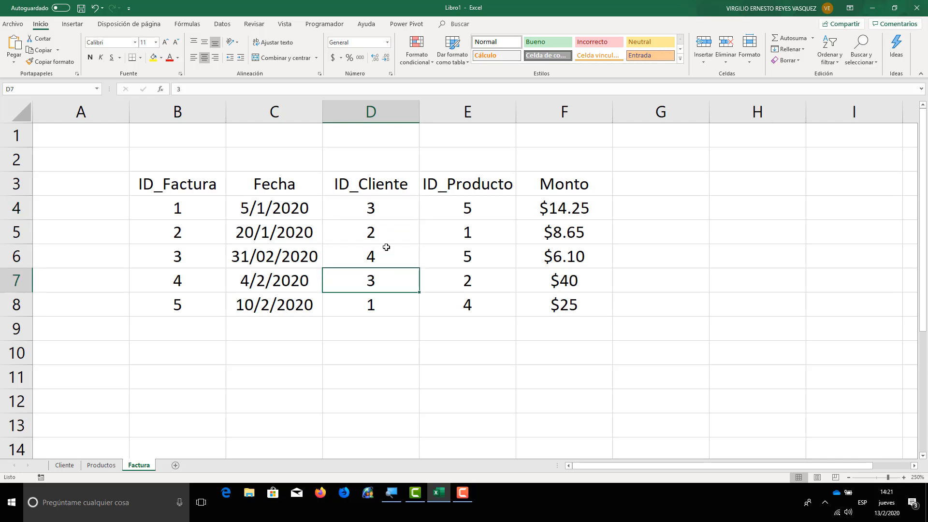
{"action": "left_click", "coordinate": [389, 117]}
{"action": "left_click", "coordinate": [381, 206]}
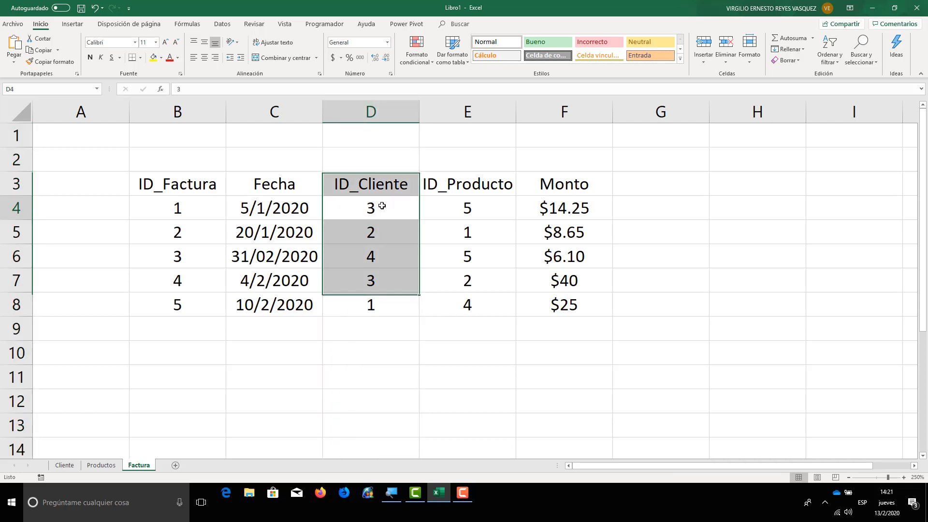
{"action": "left_click", "coordinate": [64, 465]}
{"action": "left_click", "coordinate": [176, 251]}
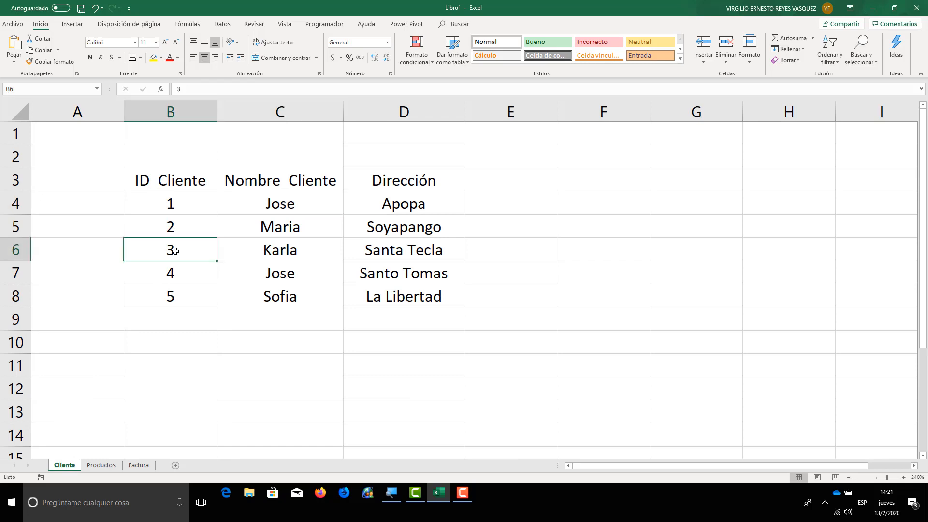
{"action": "left_click", "coordinate": [16, 250]}
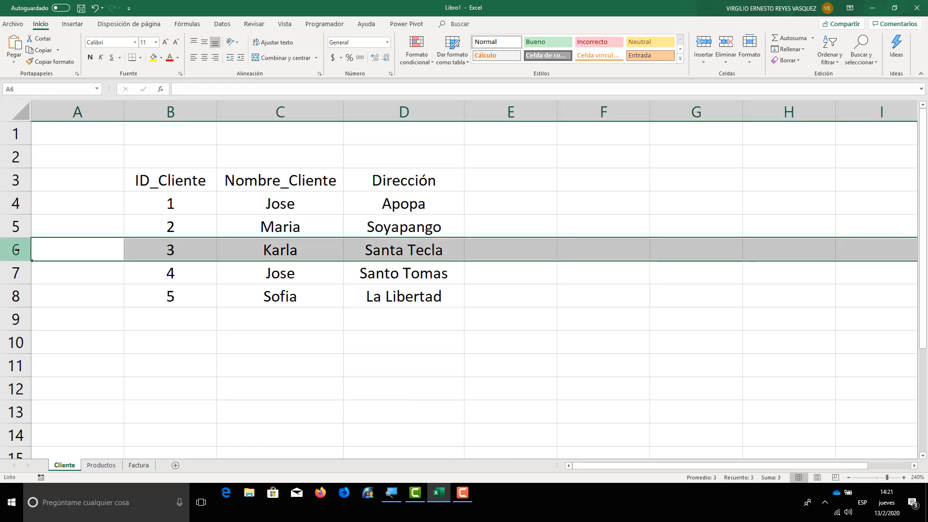
- Compare the ID_Cliente column of the Cliente sheet with the ID_Cliente and ID_Factura columns of the Factura sheet
{"action": "left_click", "coordinate": [130, 466]}
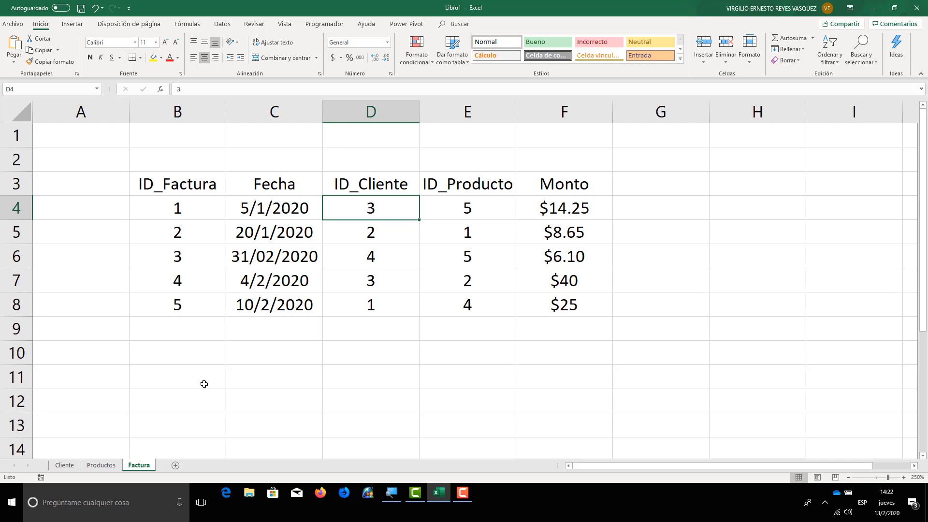
{"action": "left_click", "coordinate": [66, 467]}
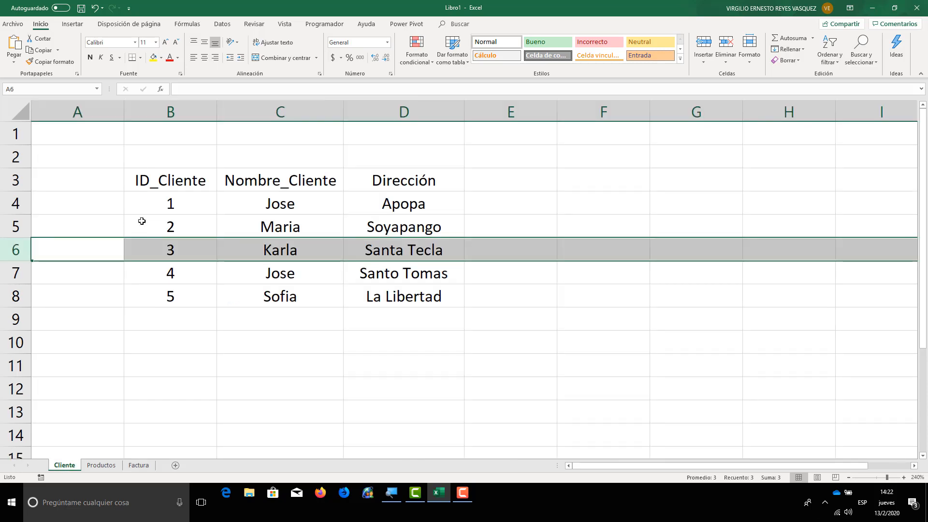
{"action": "left_click", "coordinate": [177, 113]}
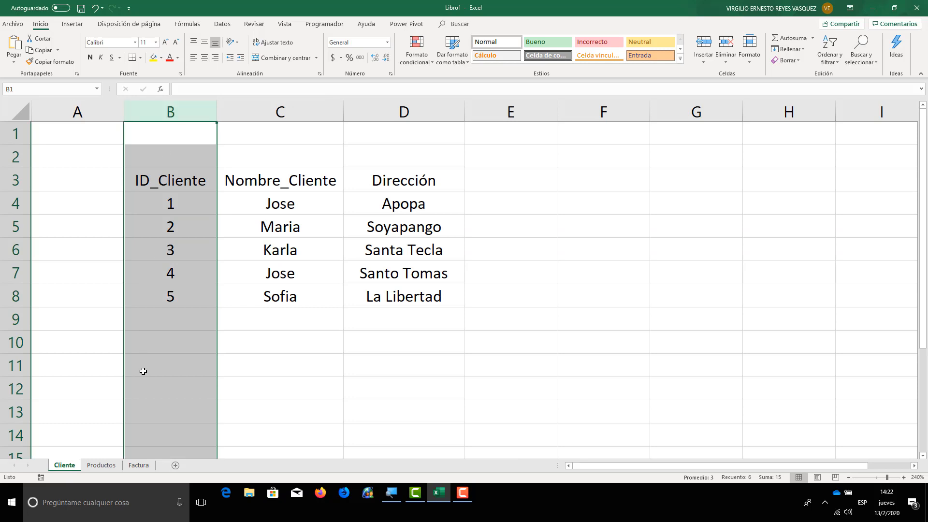
{"action": "left_click", "coordinate": [144, 468]}
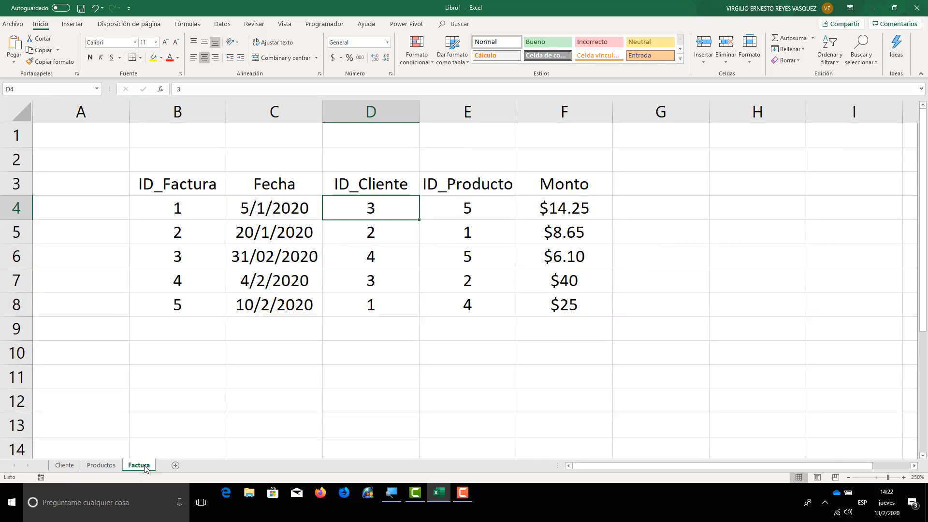
{"action": "left_click", "coordinate": [368, 112]}
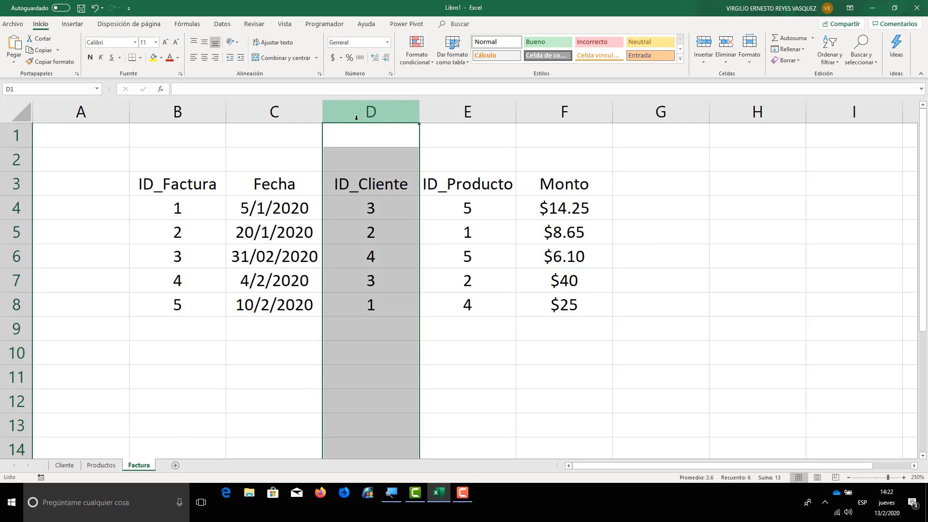
{"action": "left_click", "coordinate": [192, 115]}
{"action": "left_click", "coordinate": [311, 251]}
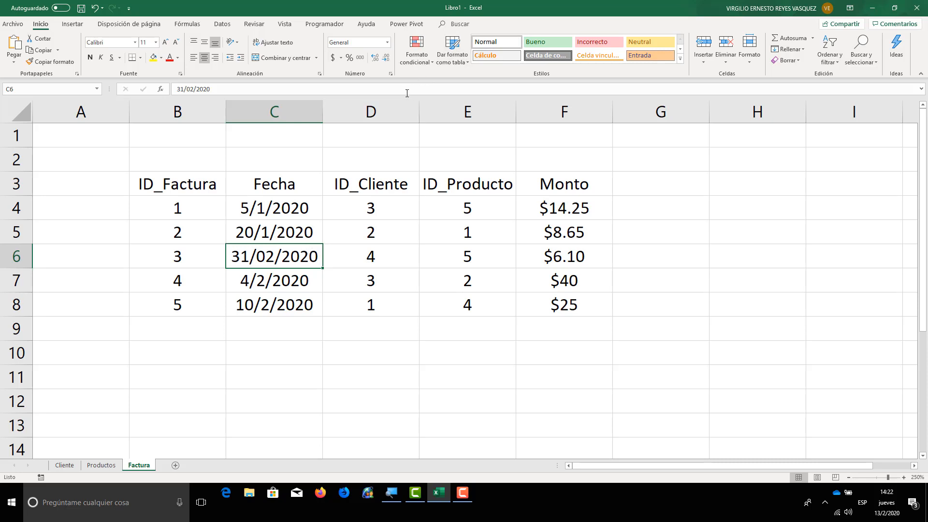
{"action": "left_click", "coordinate": [394, 103]}
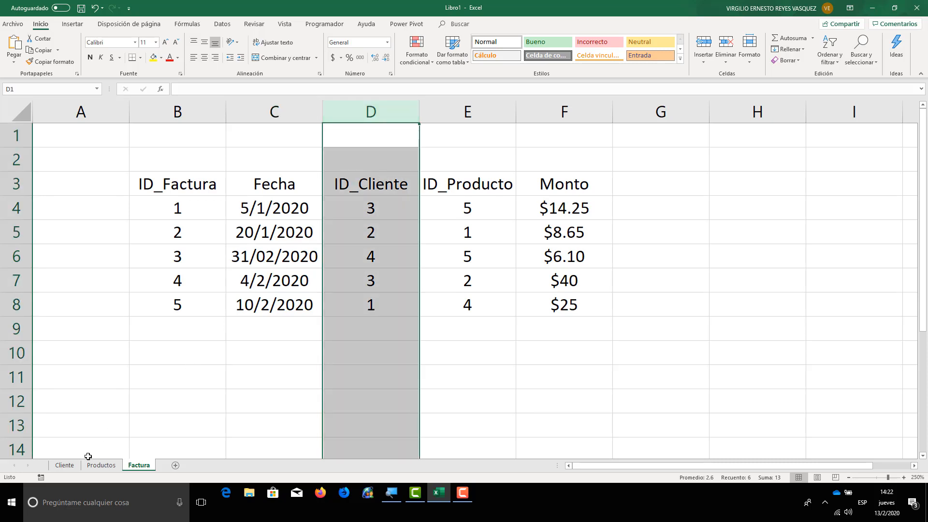
- Review the Cliente, Productos and Factura tables to see how their ID columns relate, returning to the Cliente sheet
{"action": "left_click", "coordinate": [64, 465]}
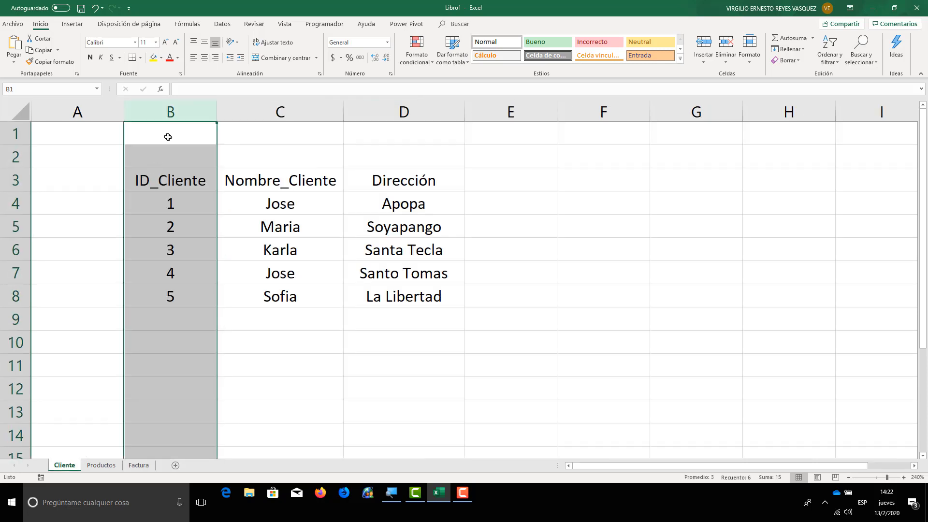
{"action": "left_click", "coordinate": [267, 230]}
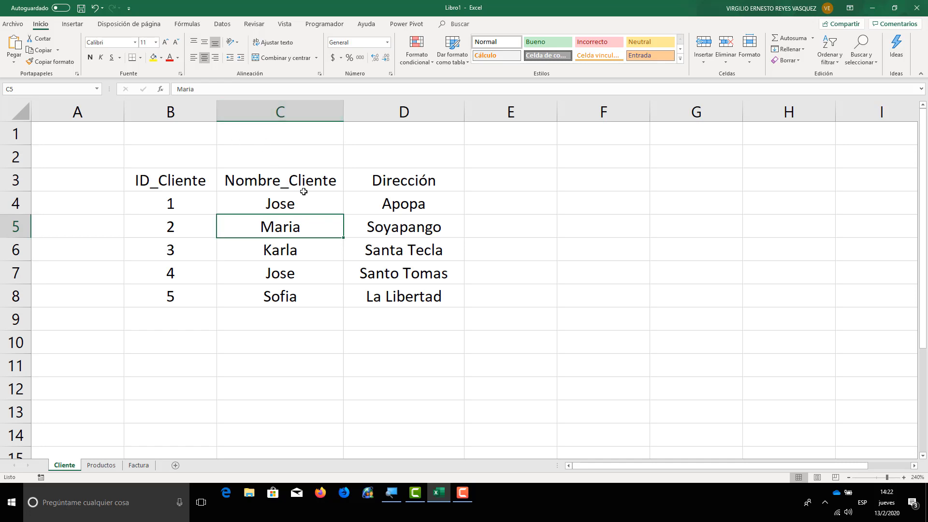
{"action": "left_click", "coordinate": [101, 465]}
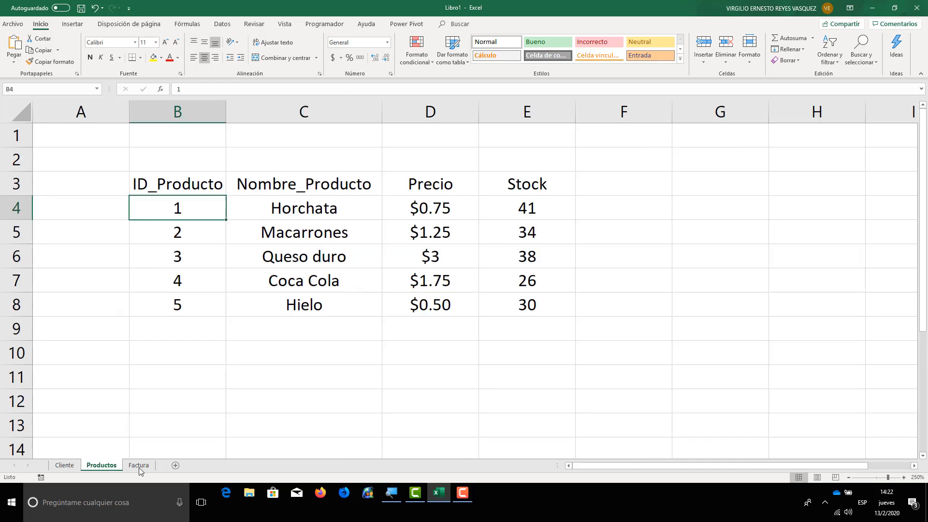
{"action": "left_click", "coordinate": [139, 466]}
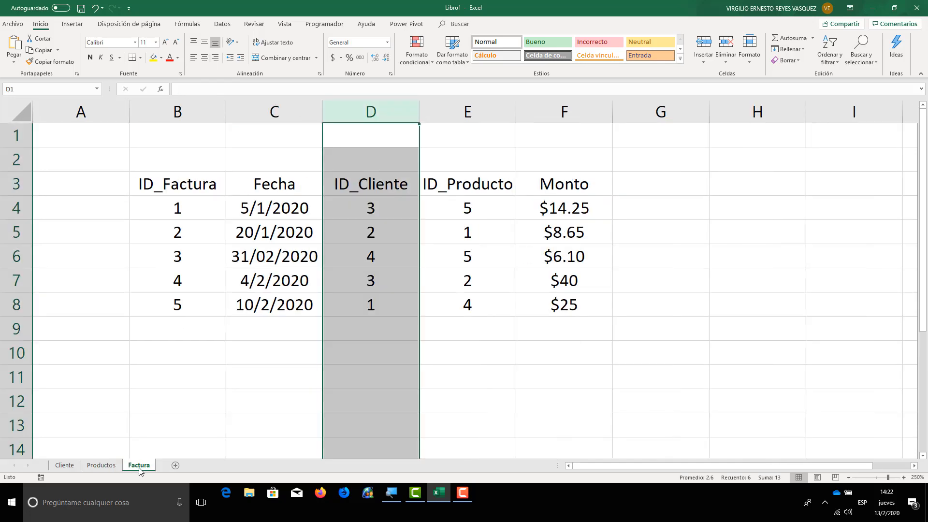
{"action": "left_click", "coordinate": [64, 465]}
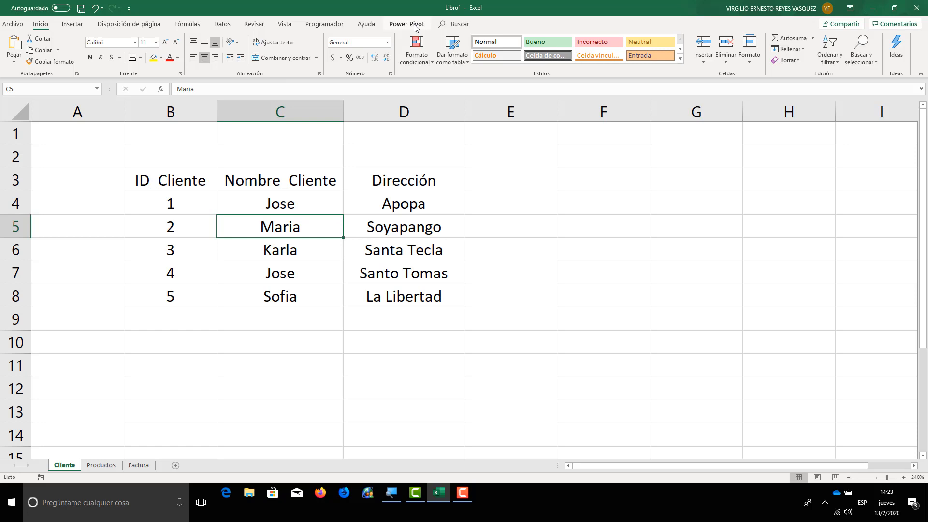
- Save the workbook in the Escritorio folder as "Fuente de datos.xlsx" and close it
{"action": "left_click", "coordinate": [17, 24]}
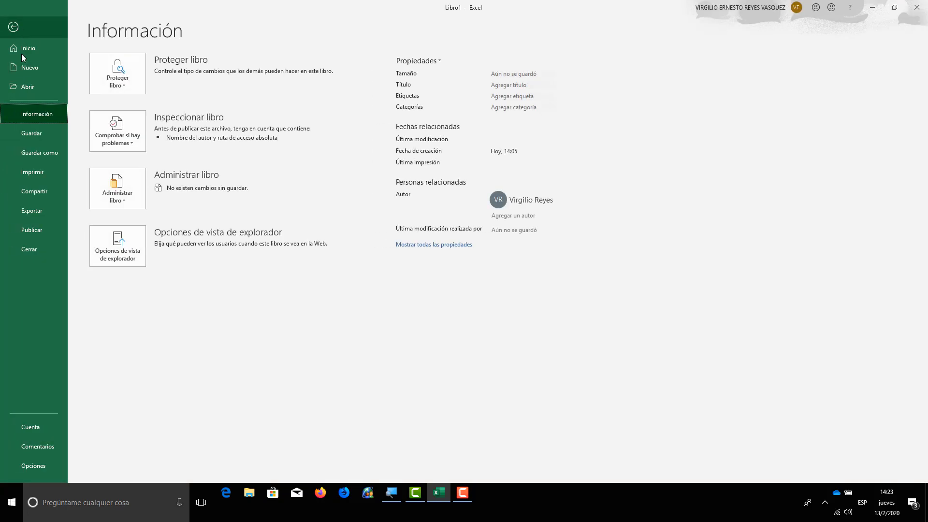
{"action": "left_click", "coordinate": [33, 134]}
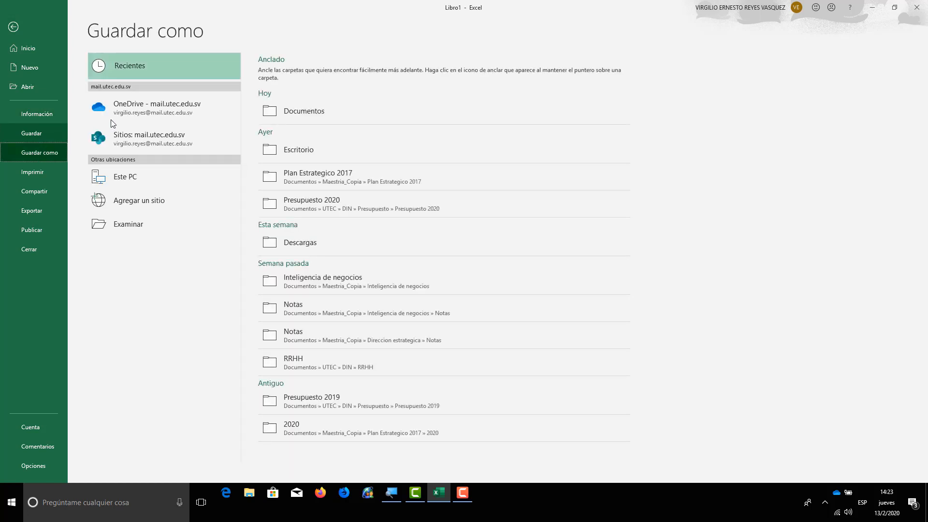
{"action": "left_click", "coordinate": [124, 225]}
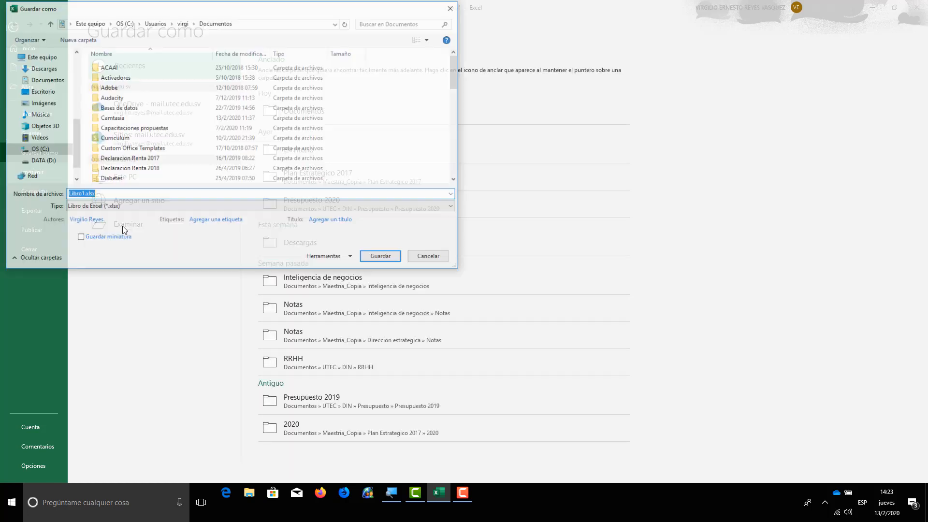
{"action": "left_click", "coordinate": [41, 92]}
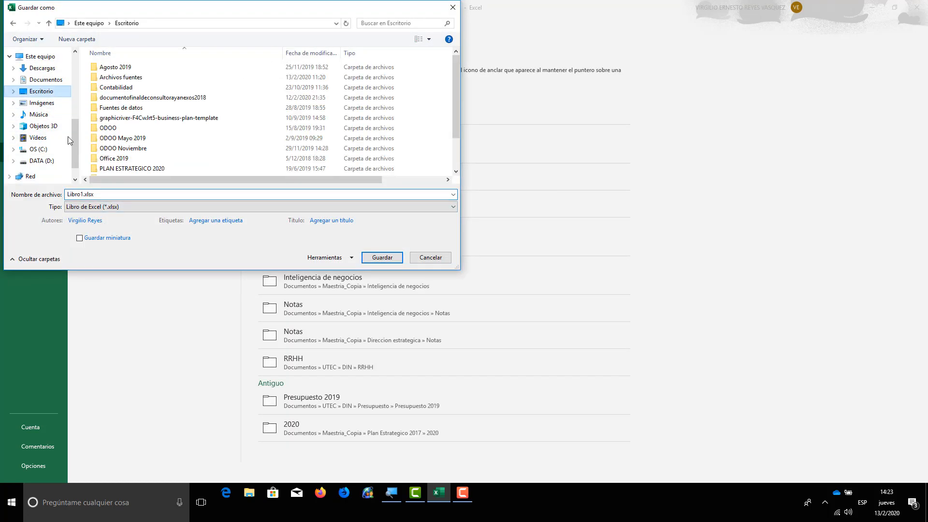
{"action": "left_click", "coordinate": [85, 194]}
{"action": "double_click", "coordinate": [85, 193]}
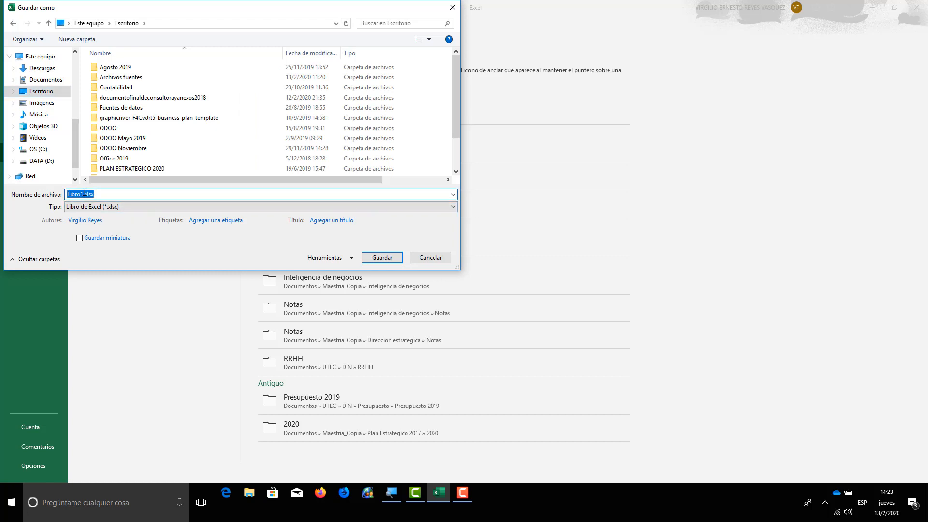
{"action": "left_click", "coordinate": [83, 194]}
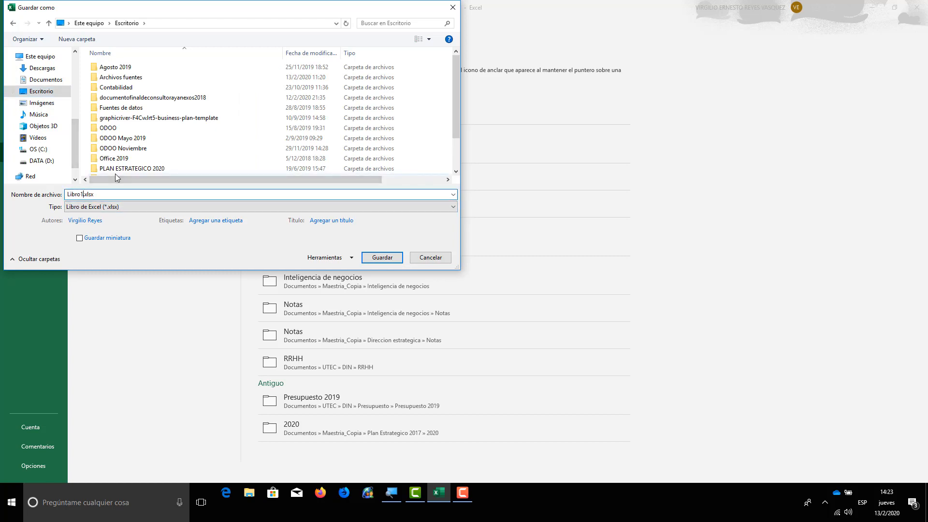
{"action": "key", "text": "BackSpace"}
{"action": "key", "text": "BackSpace"}
{"action": "key", "text": "BackSpace"}
{"action": "key", "text": "BackSpace"}
{"action": "key", "text": "BackSpace"}
{"action": "key", "text": "BackSpace"}
{"action": "type", "text": "Fuente"}
{"action": "key", "text": "Return"}
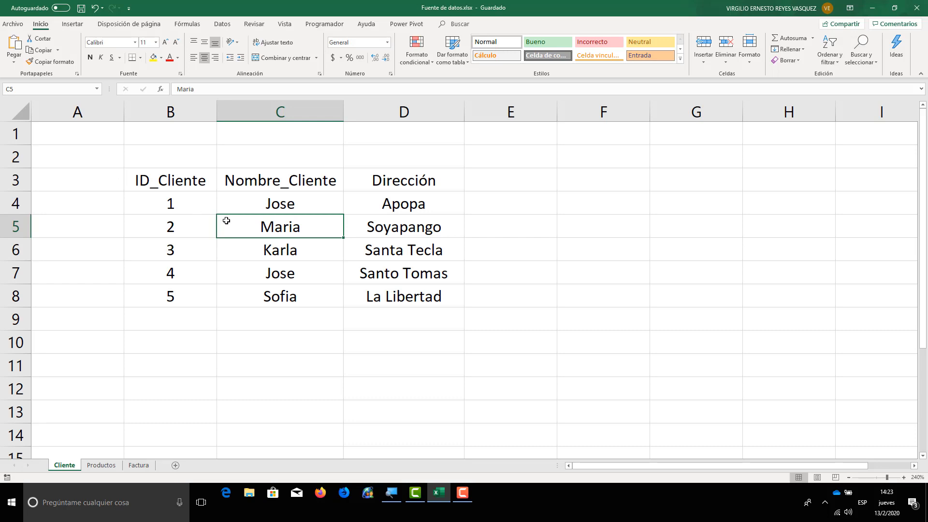
{"action": "left_click", "coordinate": [917, 10]}
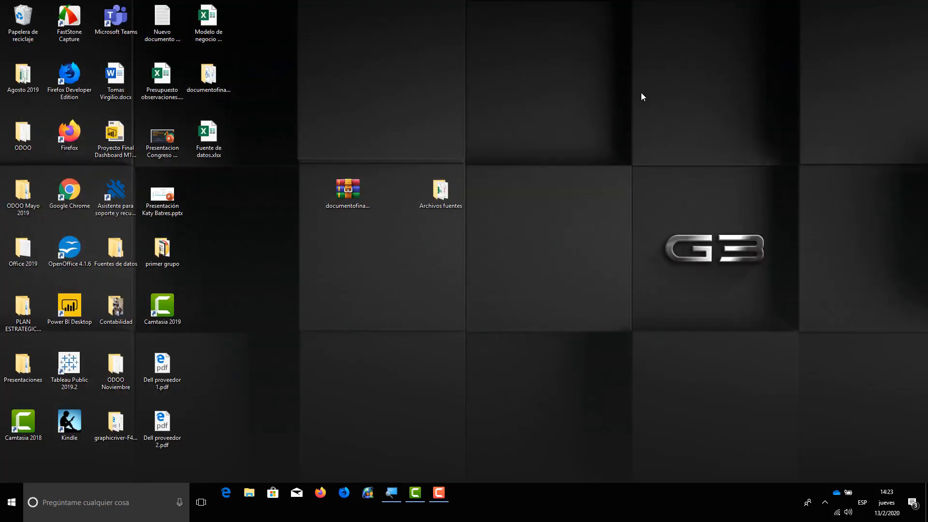
- Launch Excel again and create a new blank workbook
{"action": "left_click", "coordinate": [132, 498]}
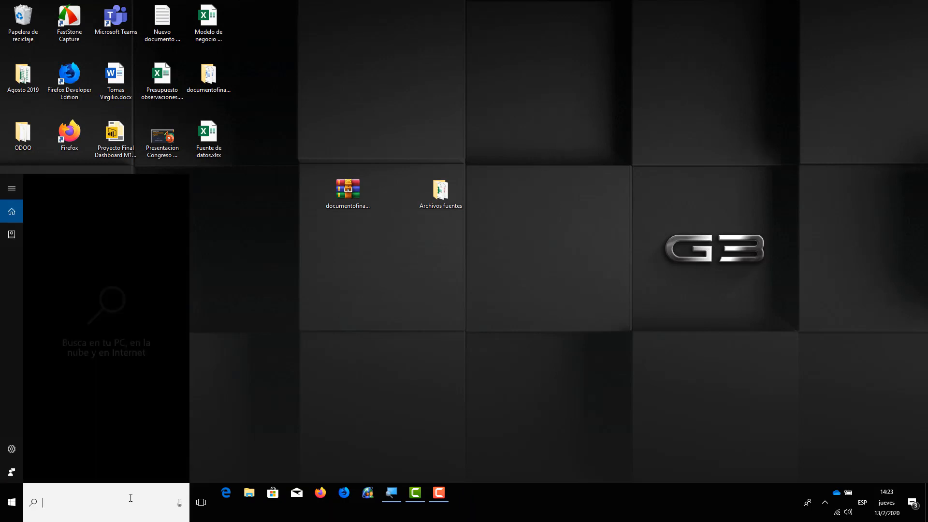
{"action": "type", "text": "excel"}
{"action": "key", "text": "Return"}
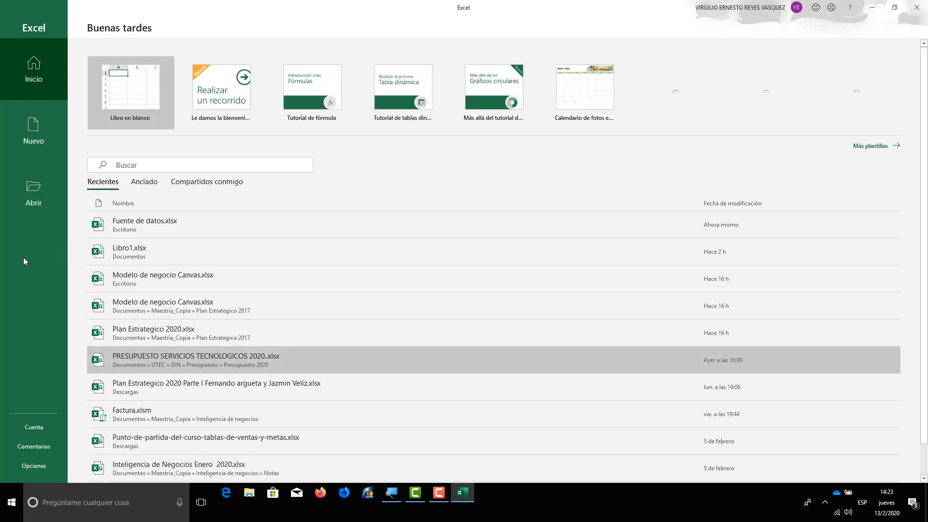
{"action": "left_click", "coordinate": [134, 103]}
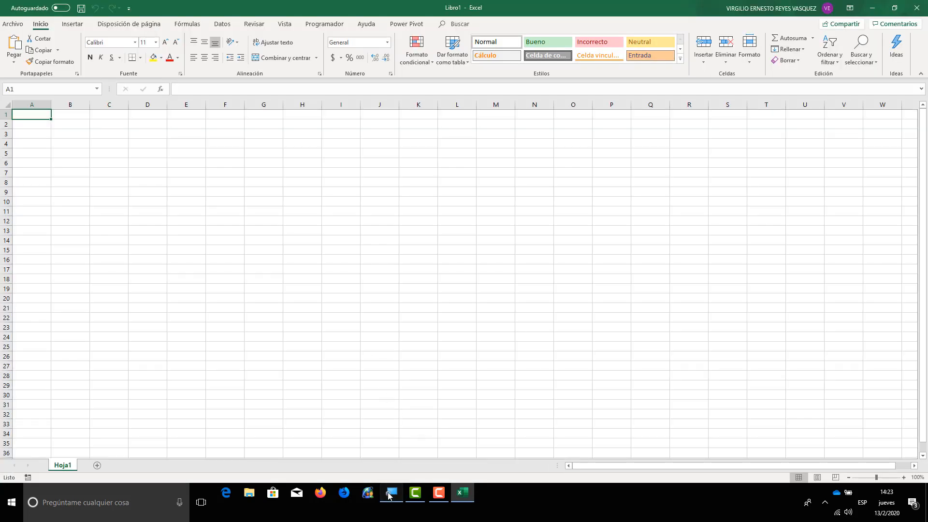
- Open the Power Pivot data model window for the blank workbook
{"action": "left_click", "coordinate": [391, 493]}
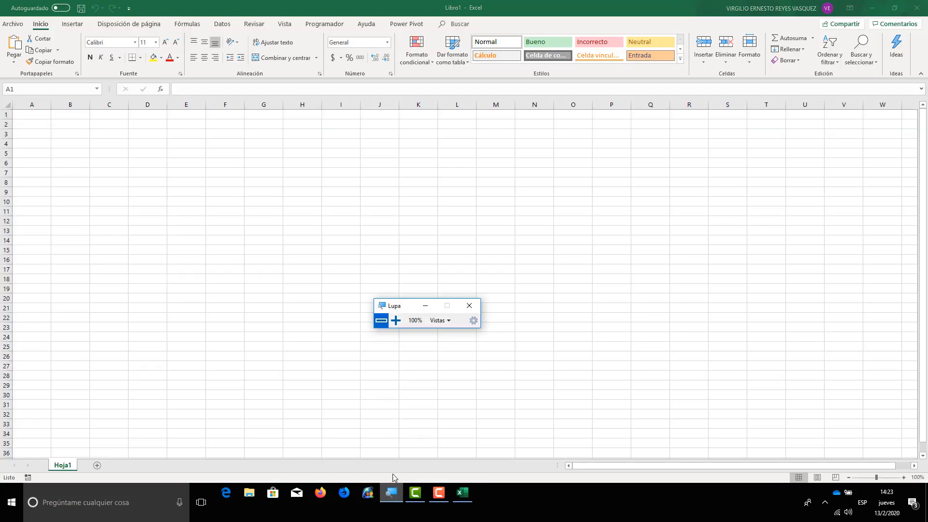
{"action": "left_click", "coordinate": [396, 321]}
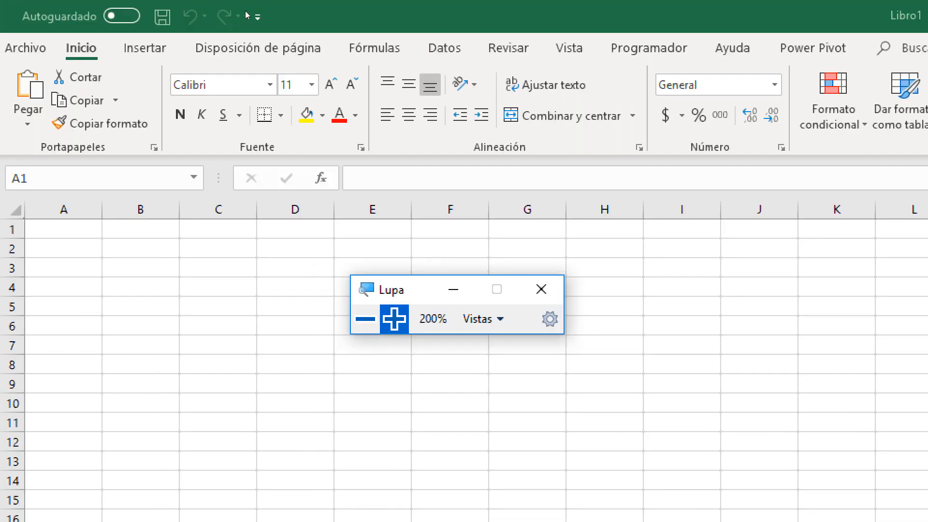
{"action": "left_click", "coordinate": [806, 47]}
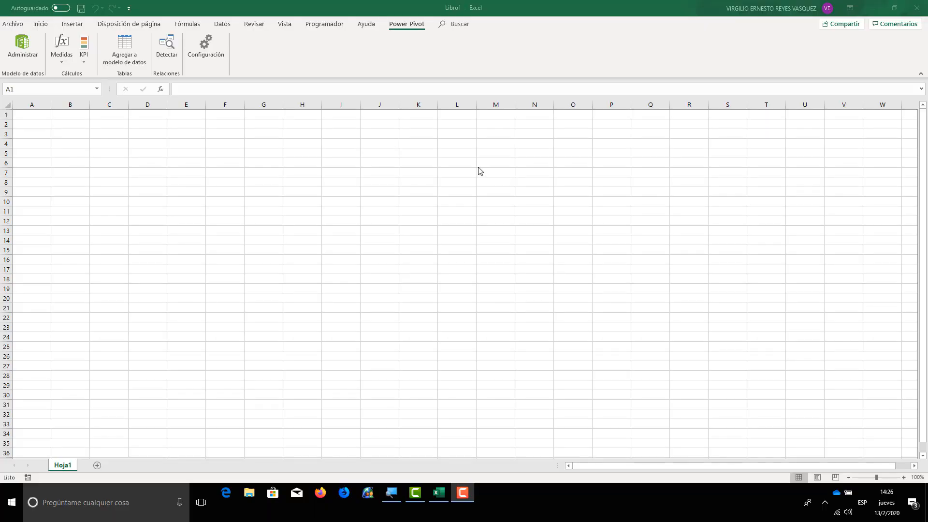
{"action": "left_click", "coordinate": [24, 49]}
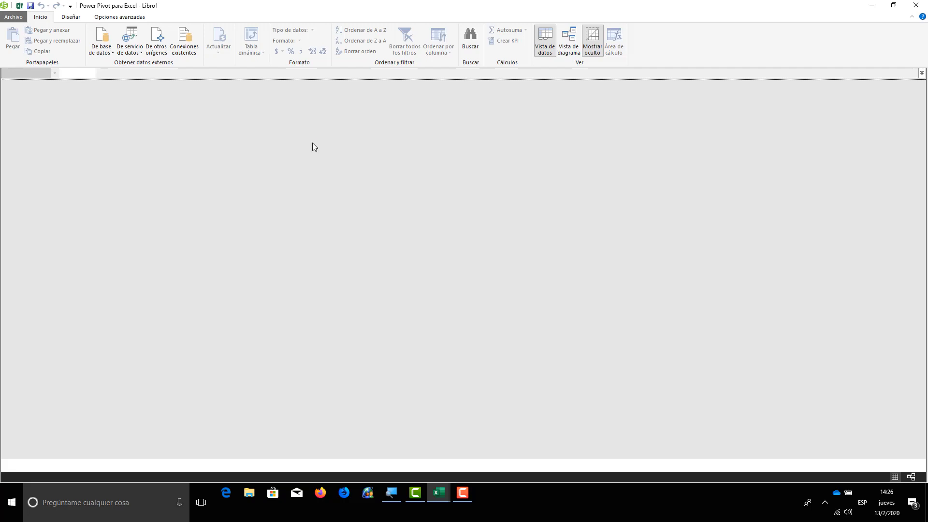
- Connect the data model to the Excel file "Fuente de datos.xlsx" in the Escritorio folder, using its first row as column headers
{"action": "left_click", "coordinate": [163, 50]}
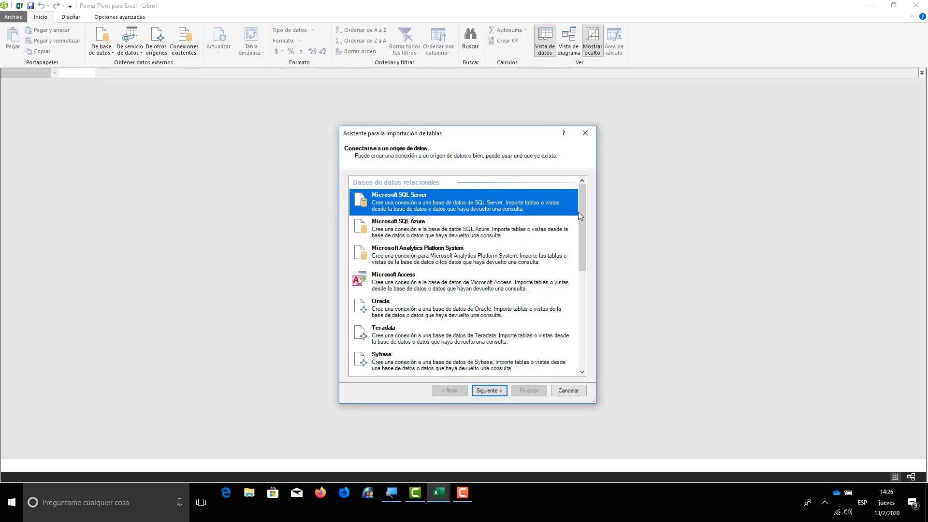
{"action": "left_click_drag", "start_coordinate": [584, 211], "coordinate": [580, 347]}
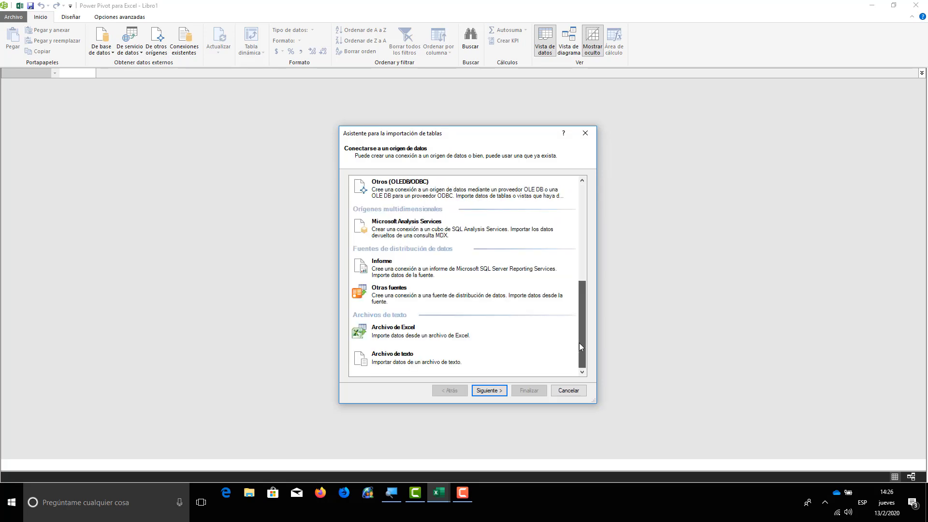
{"action": "left_click", "coordinate": [401, 331]}
{"action": "double_click", "coordinate": [401, 330]}
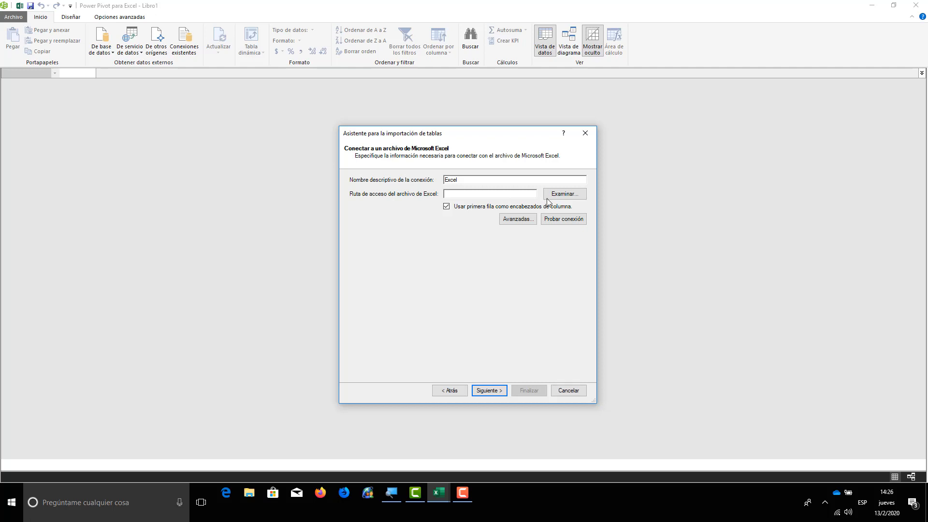
{"action": "left_click", "coordinate": [568, 198]}
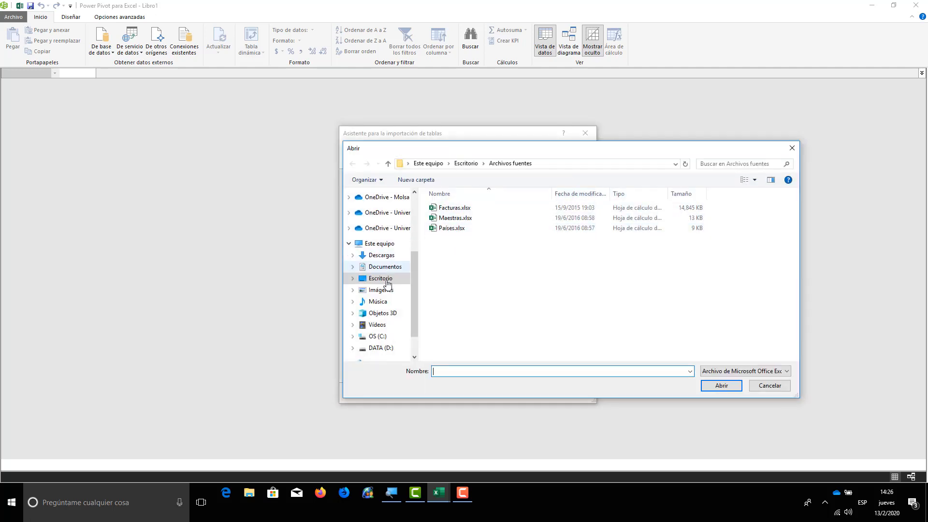
{"action": "left_click", "coordinate": [381, 279]}
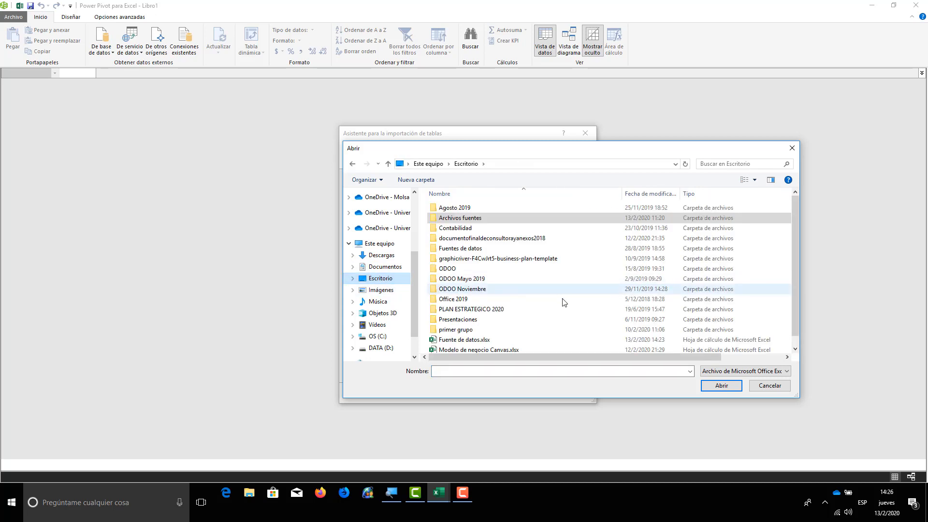
{"action": "double_click", "coordinate": [469, 340]}
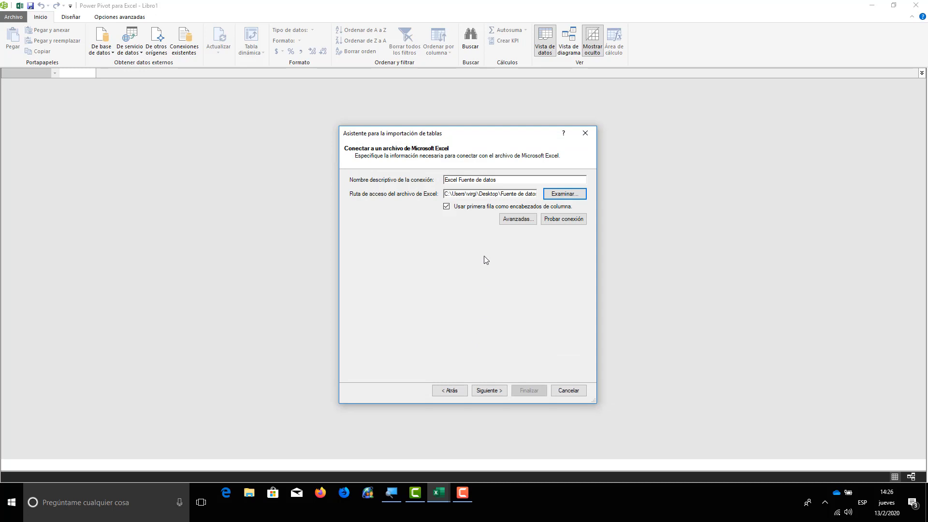
{"action": "left_click", "coordinate": [492, 391]}
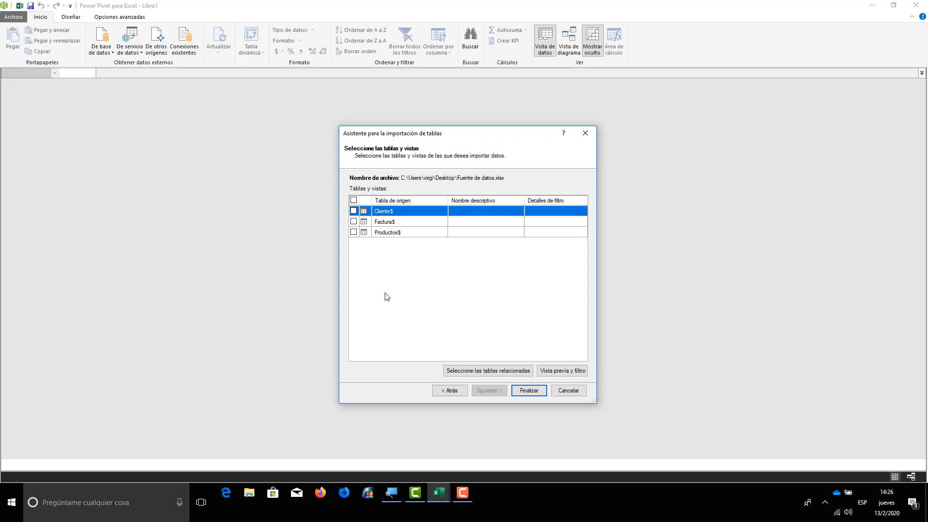
- Import all three source tables, Cliente$, Factura$ and Productos$, and close the import wizard
{"action": "left_click", "coordinate": [354, 200]}
{"action": "left_click", "coordinate": [538, 397]}
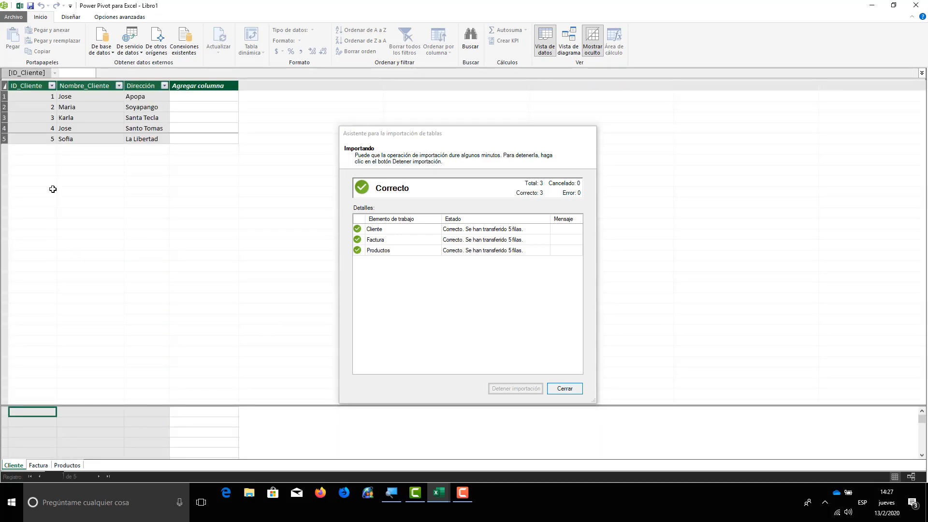
{"action": "key", "text": "Return"}
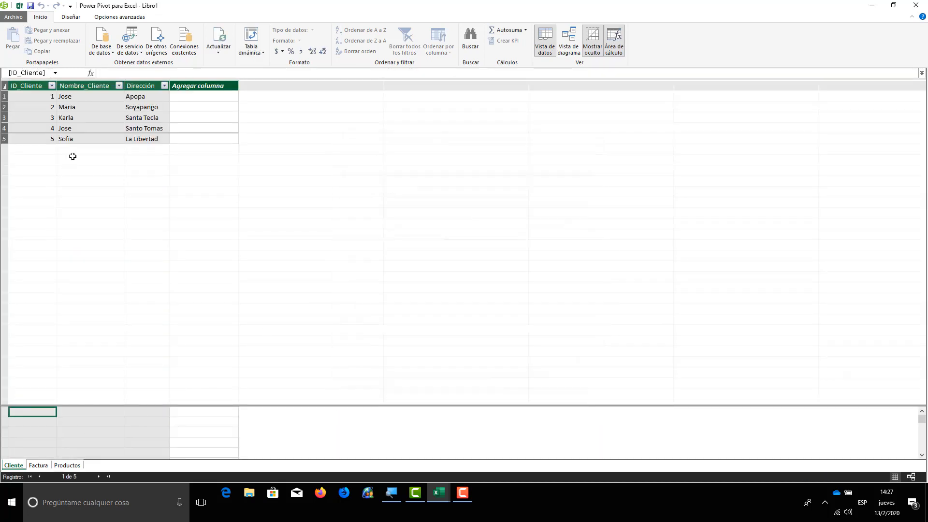
- Review the imported Factura and Productos tables in the data model, returning to the Cliente table
{"action": "left_click", "coordinate": [39, 465]}
{"action": "left_click", "coordinate": [68, 465]}
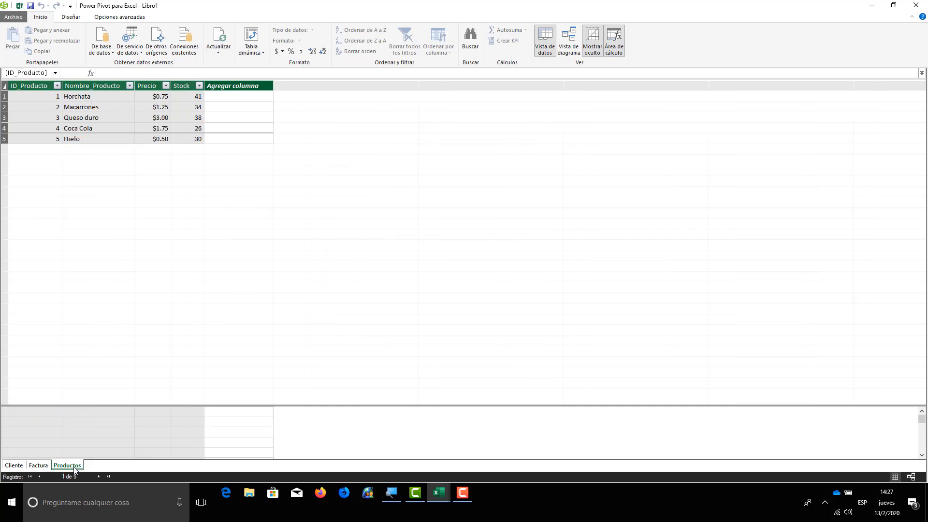
{"action": "left_click", "coordinate": [11, 465]}
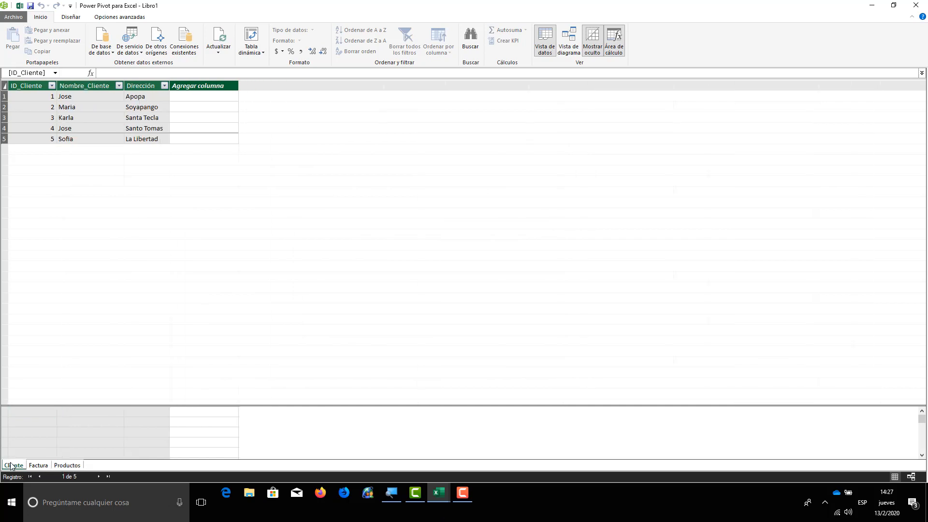
- Show the data model in diagram view and lengthen the Factura table box so that all its fields fit
{"action": "left_click", "coordinate": [569, 43]}
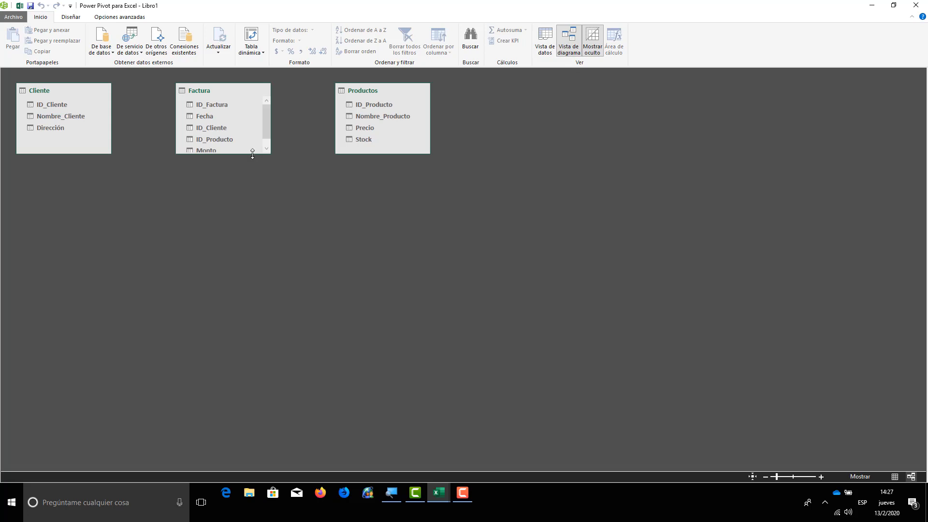
{"action": "left_click_drag", "start_coordinate": [253, 154], "coordinate": [248, 173]}
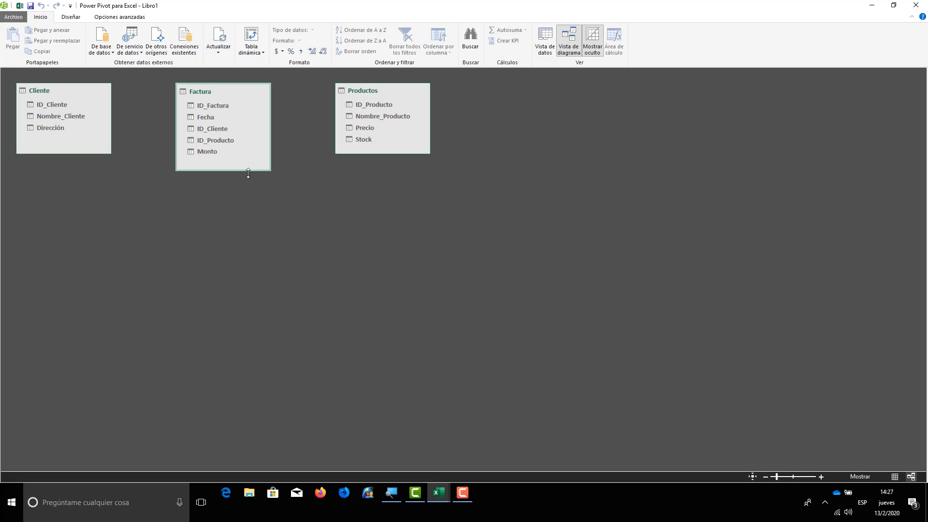
{"action": "left_click", "coordinate": [821, 477]}
{"action": "left_click", "coordinate": [821, 476]}
{"action": "left_click", "coordinate": [821, 476]}
{"action": "left_click", "coordinate": [821, 476]}
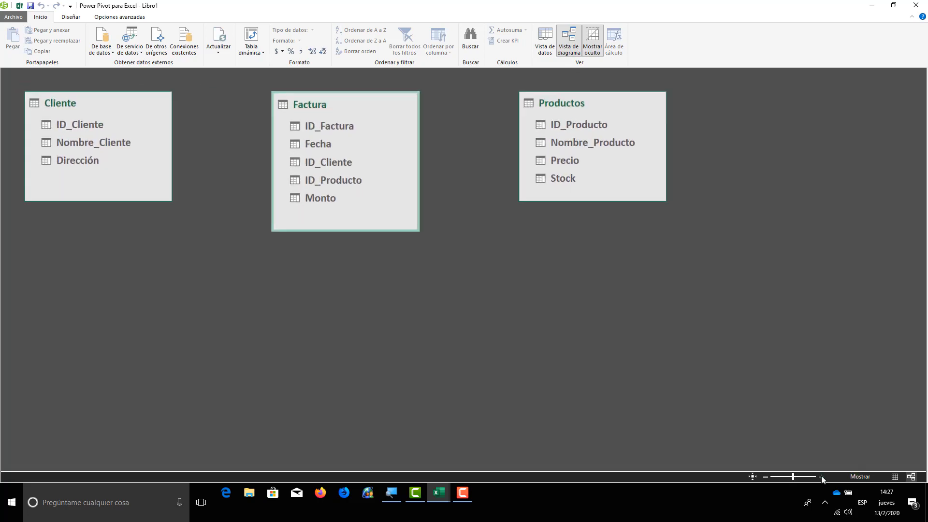
{"action": "left_click", "coordinate": [821, 477]}
{"action": "left_click", "coordinate": [821, 476]}
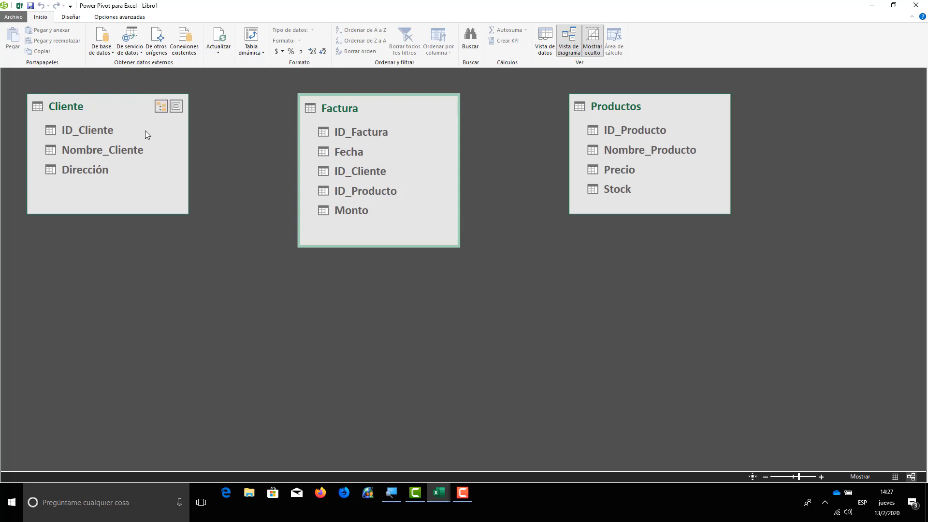
- Relate Cliente to Factura through ID_Cliente, and Factura to Productos through ID_Producto
{"action": "left_click", "coordinate": [88, 131]}
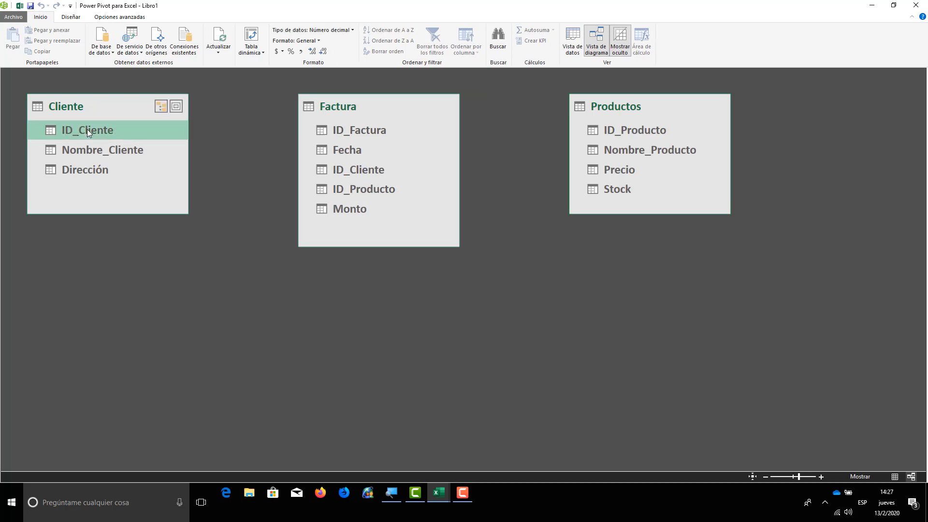
{"action": "left_click_drag", "start_coordinate": [86, 129], "coordinate": [347, 167]}
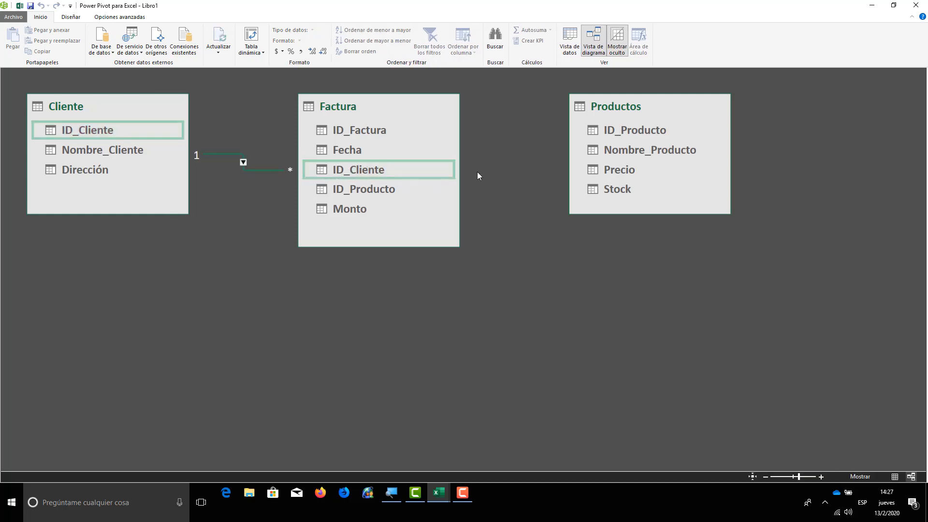
{"action": "left_click", "coordinate": [373, 189]}
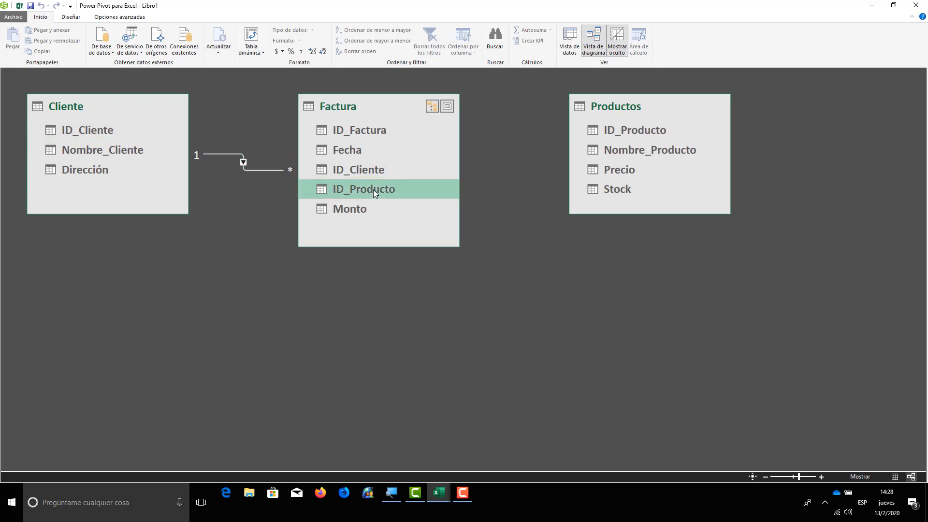
{"action": "left_click_drag", "start_coordinate": [366, 190], "coordinate": [628, 131]}
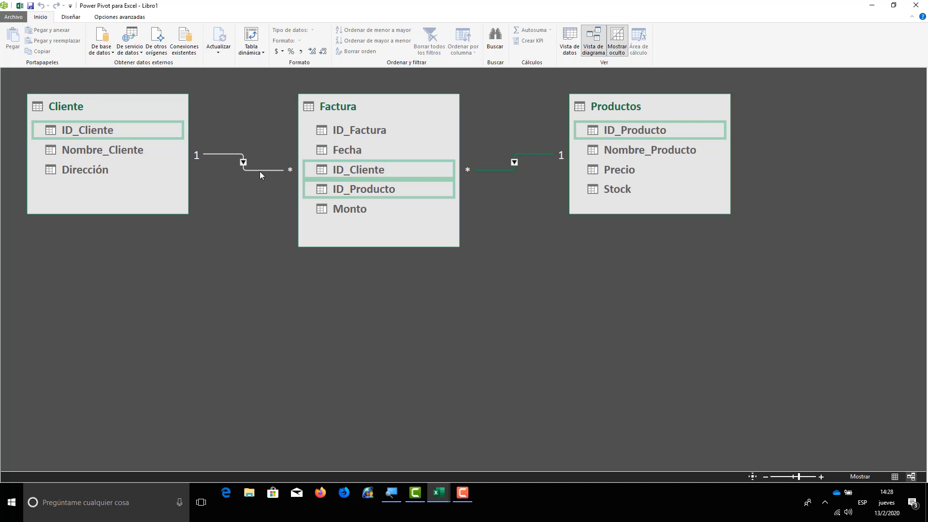
- Examine the Factura table's ID_Factura, ID_Cliente and ID_Producto fields in relation to the linked tables
{"action": "left_click", "coordinate": [355, 131]}
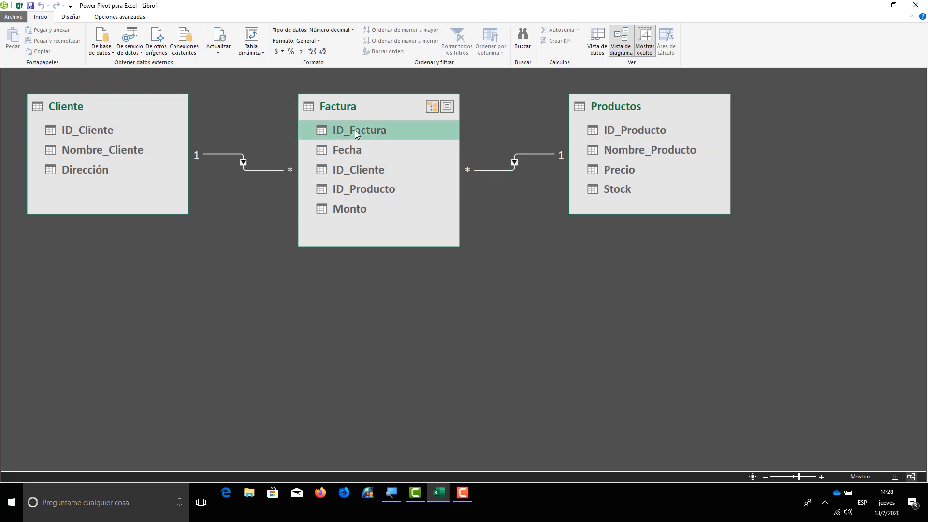
{"action": "left_click", "coordinate": [361, 171]}
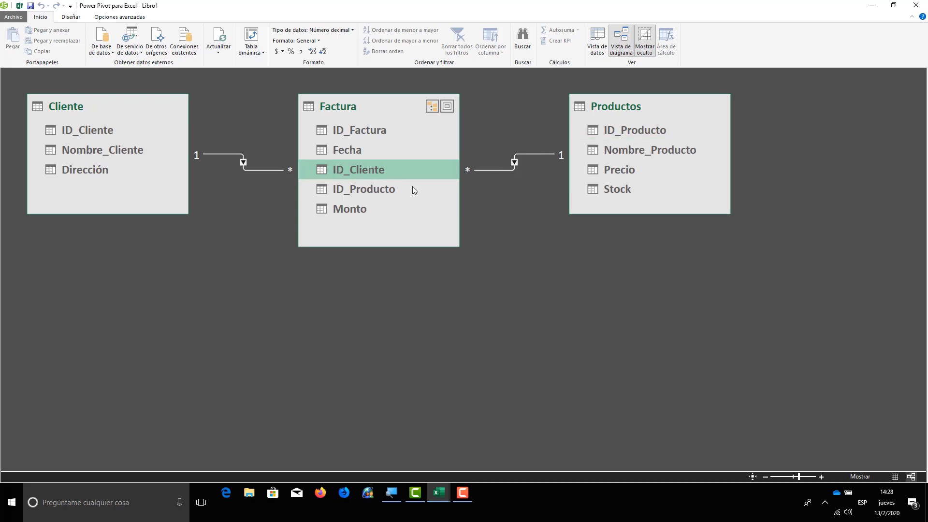
{"action": "left_click", "coordinate": [396, 191]}
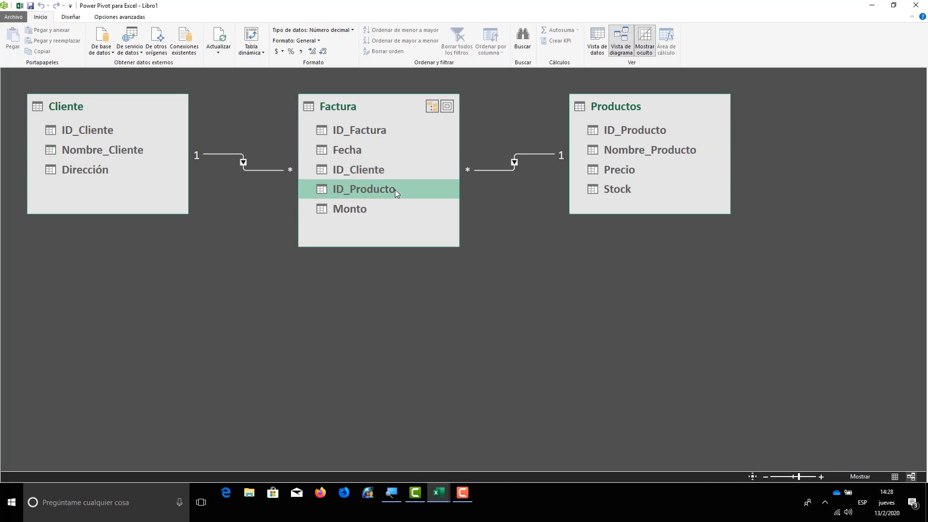